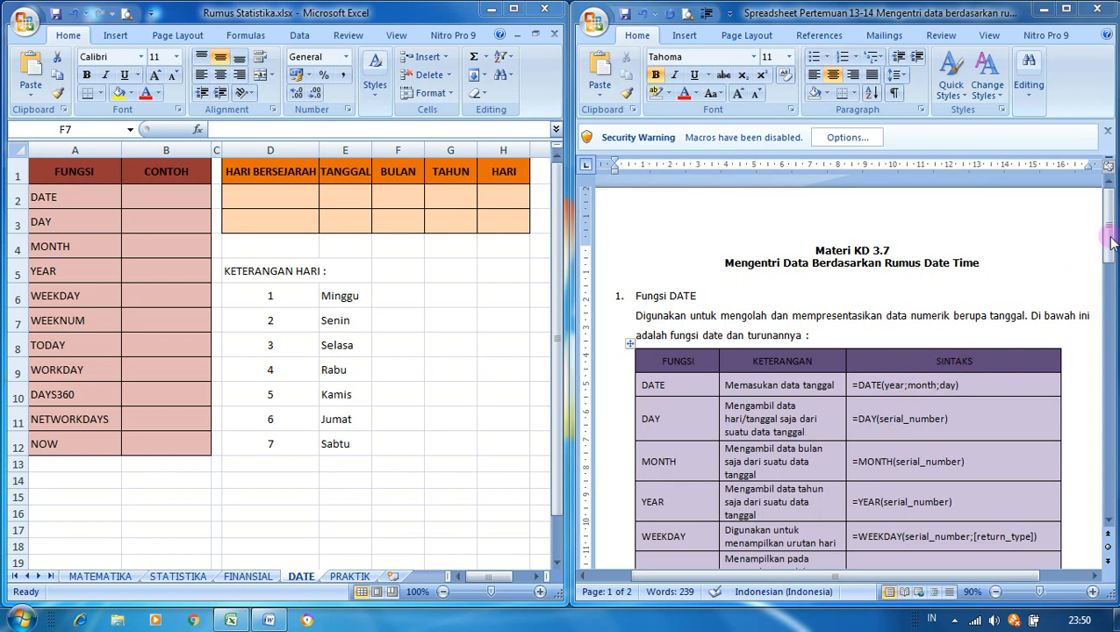
Step: Enter the formula =DATE(2021;11;21) in cell B2 as the example for the DATE function
{"action": "left_click_drag", "start_coordinate": [1111, 242], "coordinate": [1112, 290]}
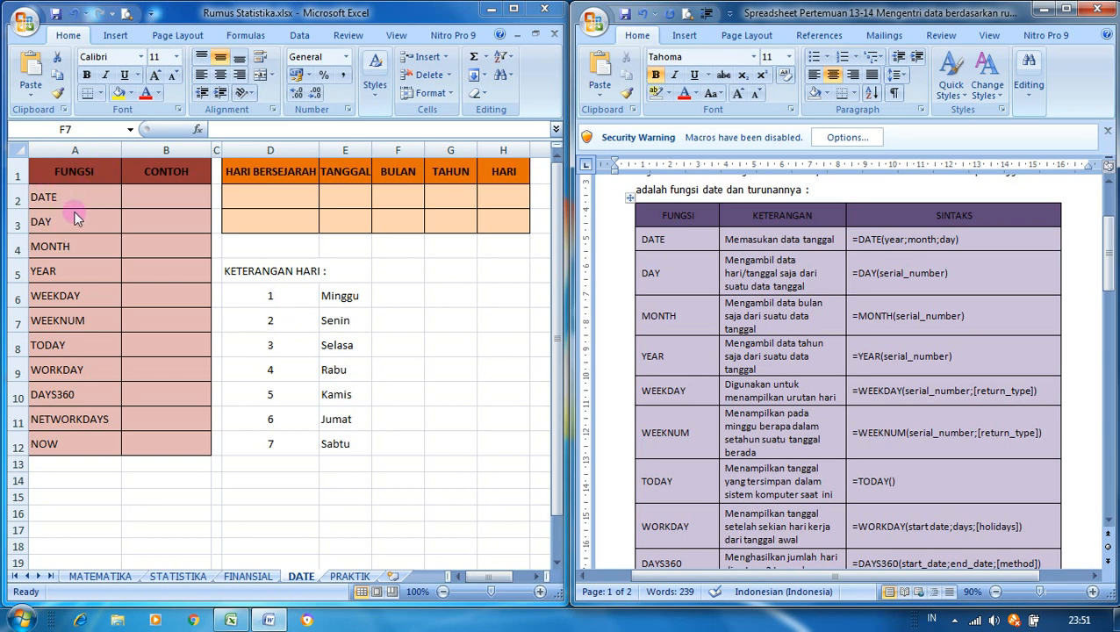
{"action": "left_click", "coordinate": [165, 196]}
{"action": "left_click", "coordinate": [165, 196]}
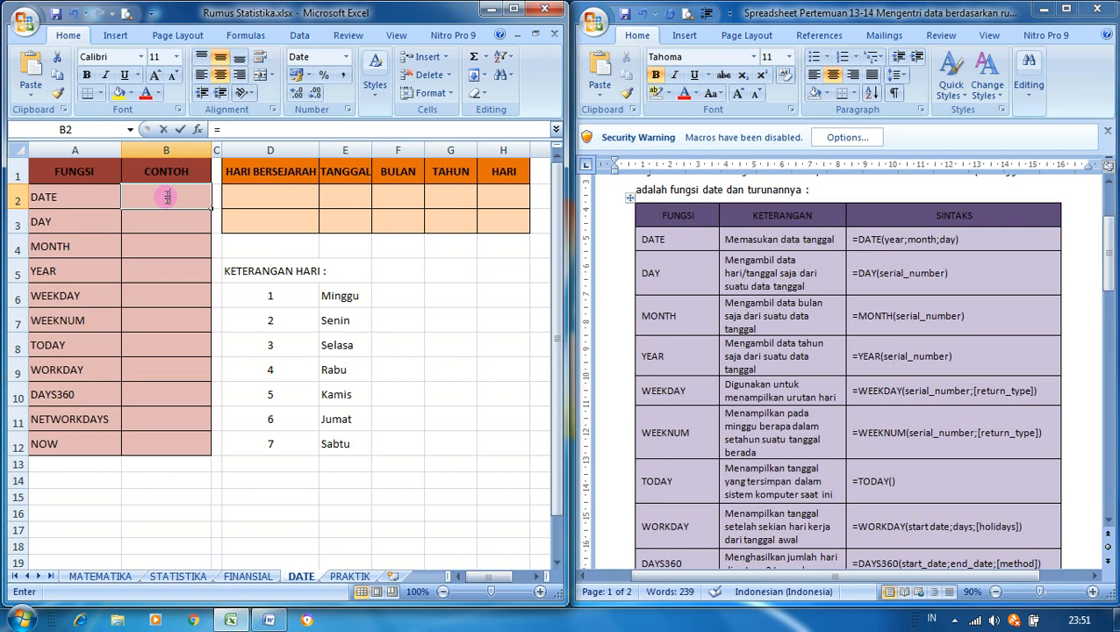
{"action": "type", "text": "="}
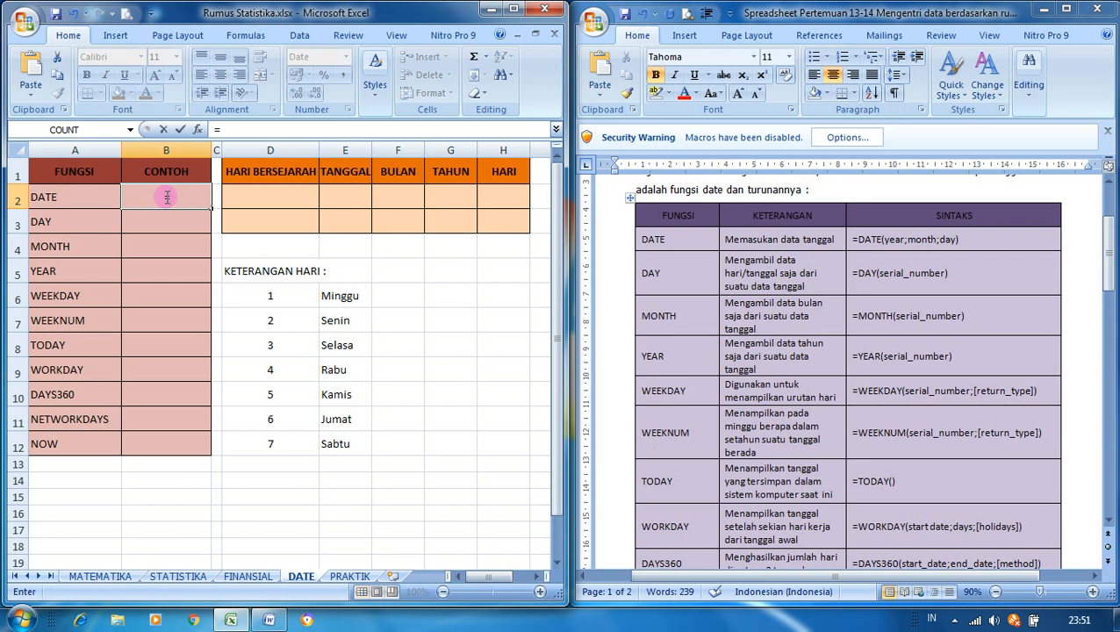
{"action": "type", "text": "DATE"}
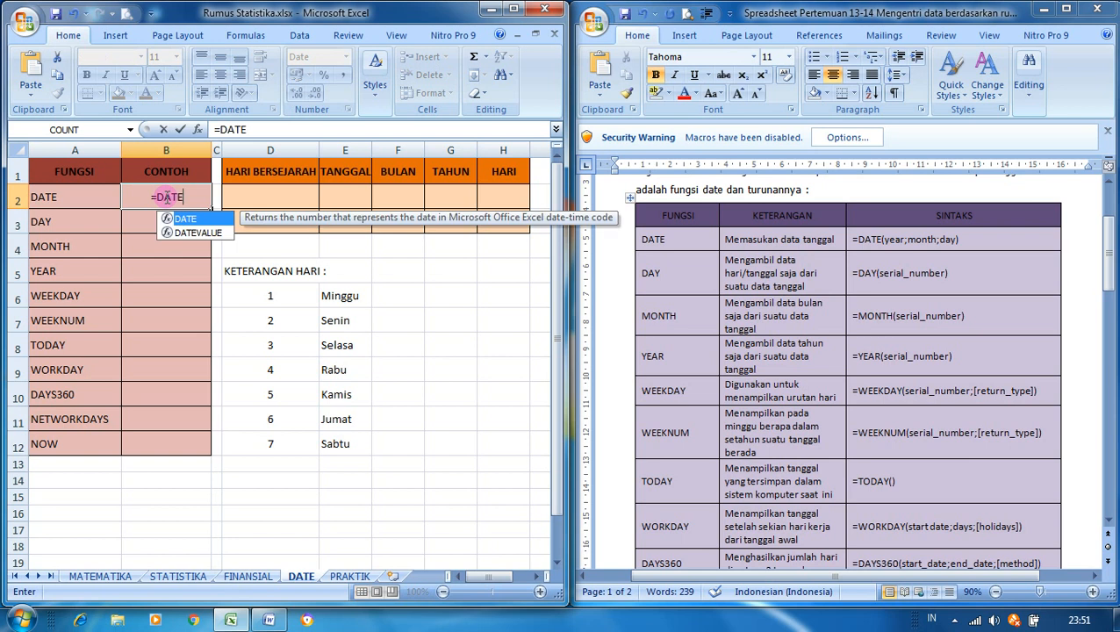
{"action": "type", "text": "("}
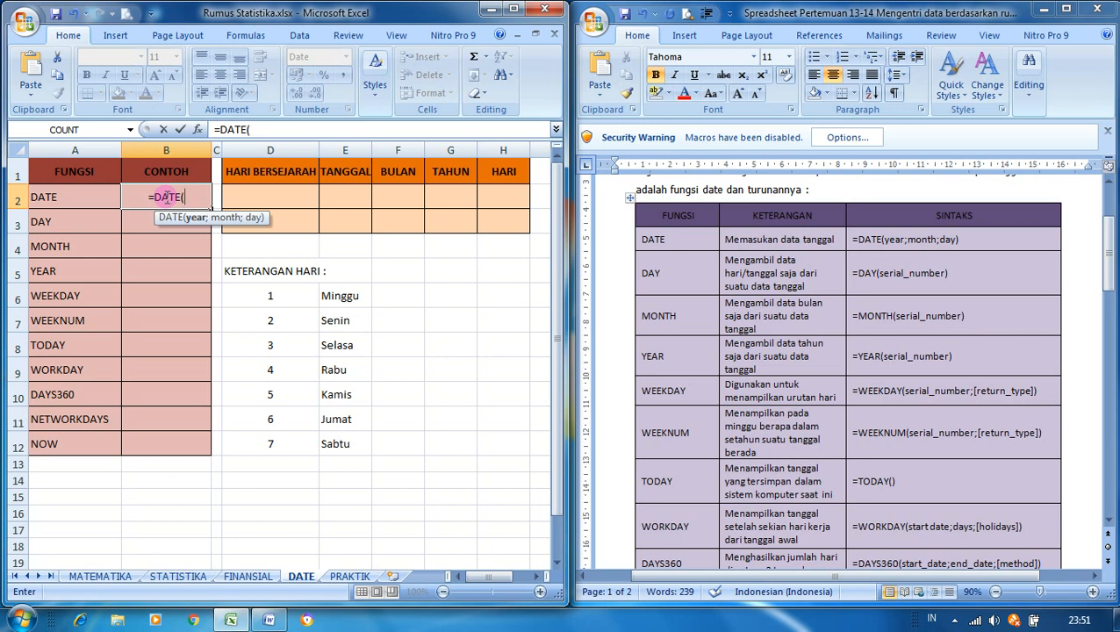
{"action": "type", "text": "2021"}
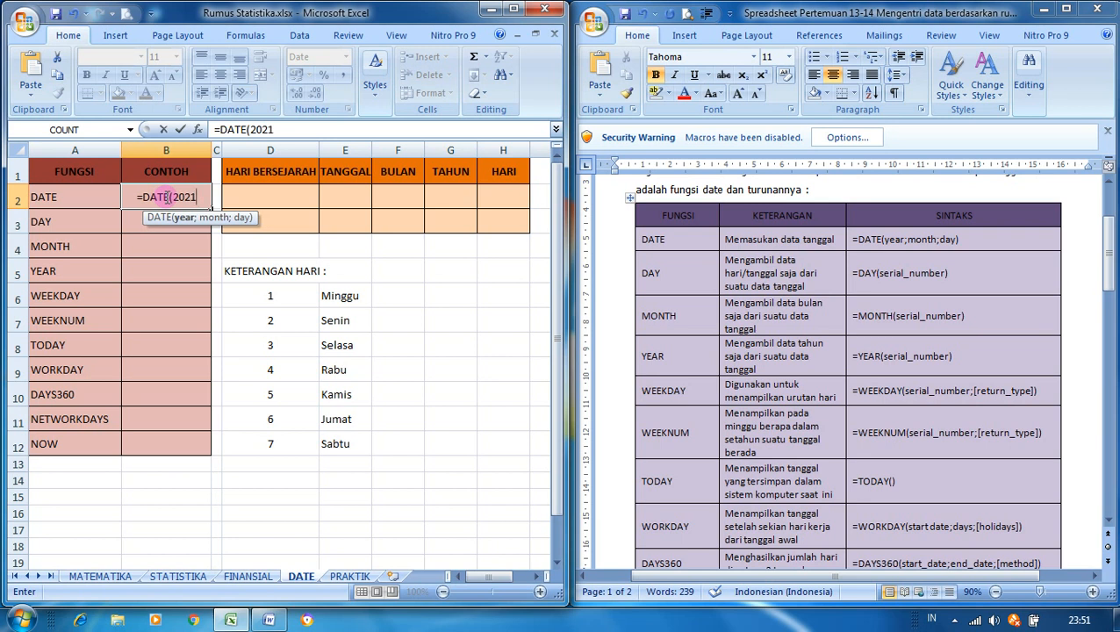
{"action": "type", "text": ";"}
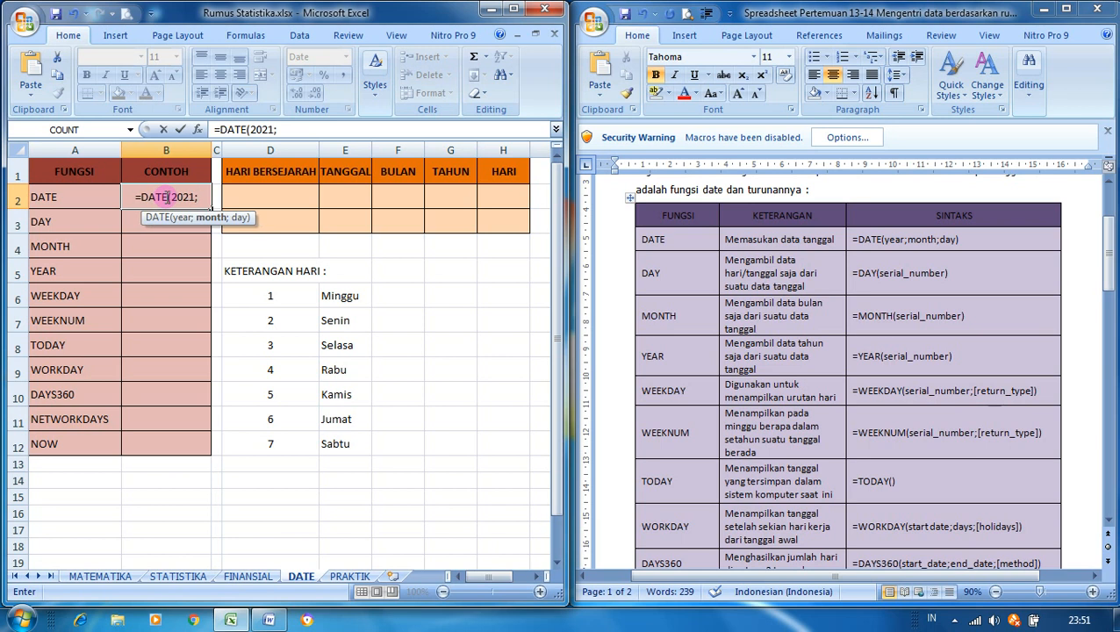
{"action": "type", "text": "11"}
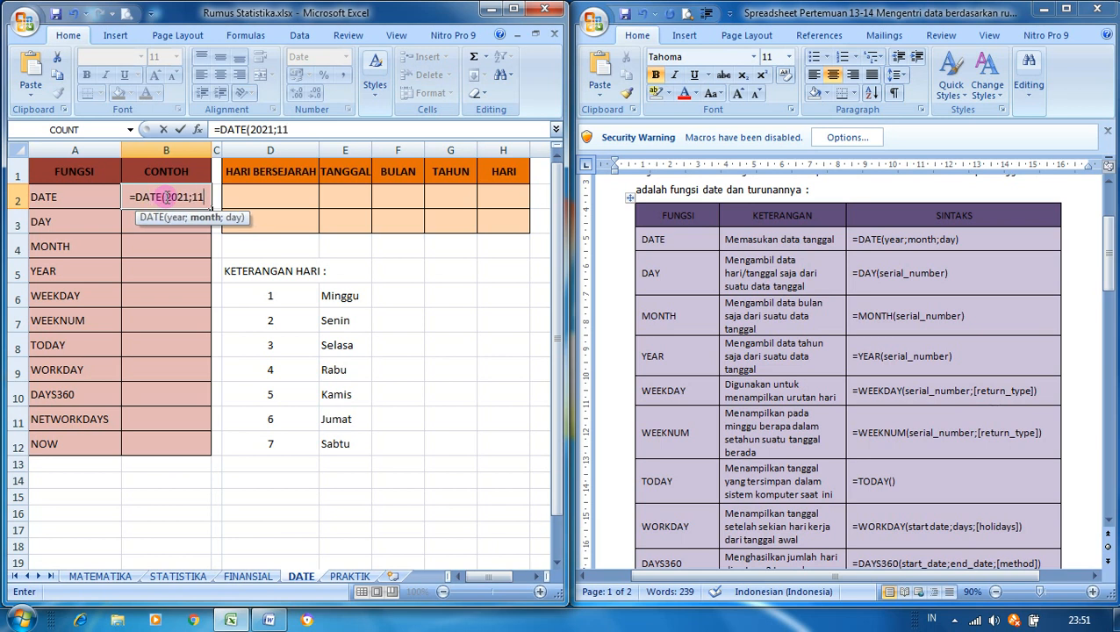
{"action": "type", "text": ";"}
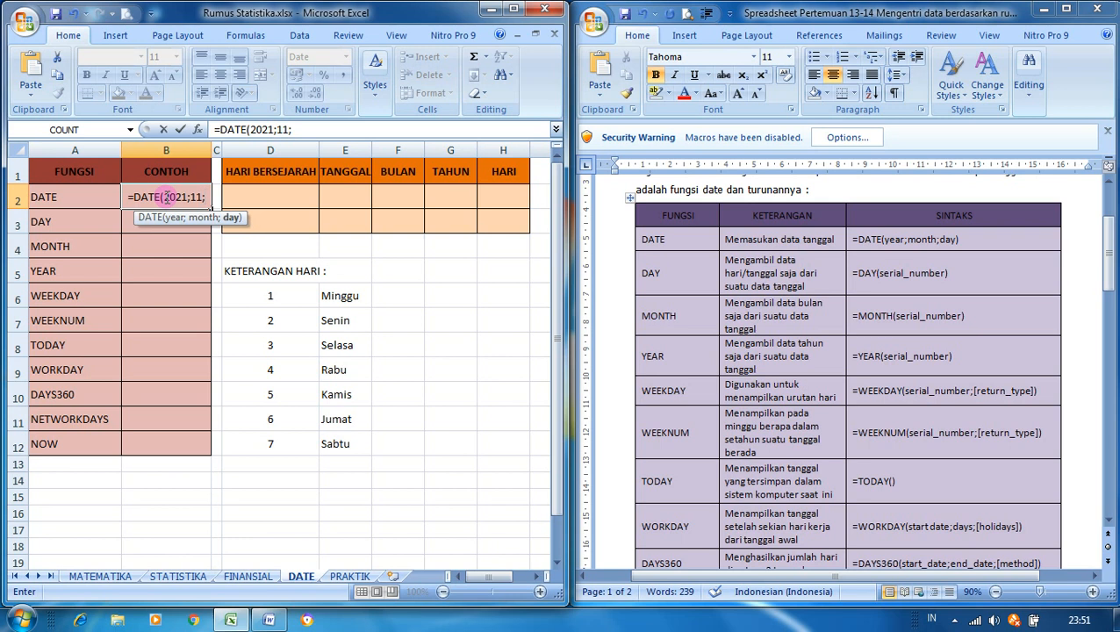
{"action": "type", "text": "21)"}
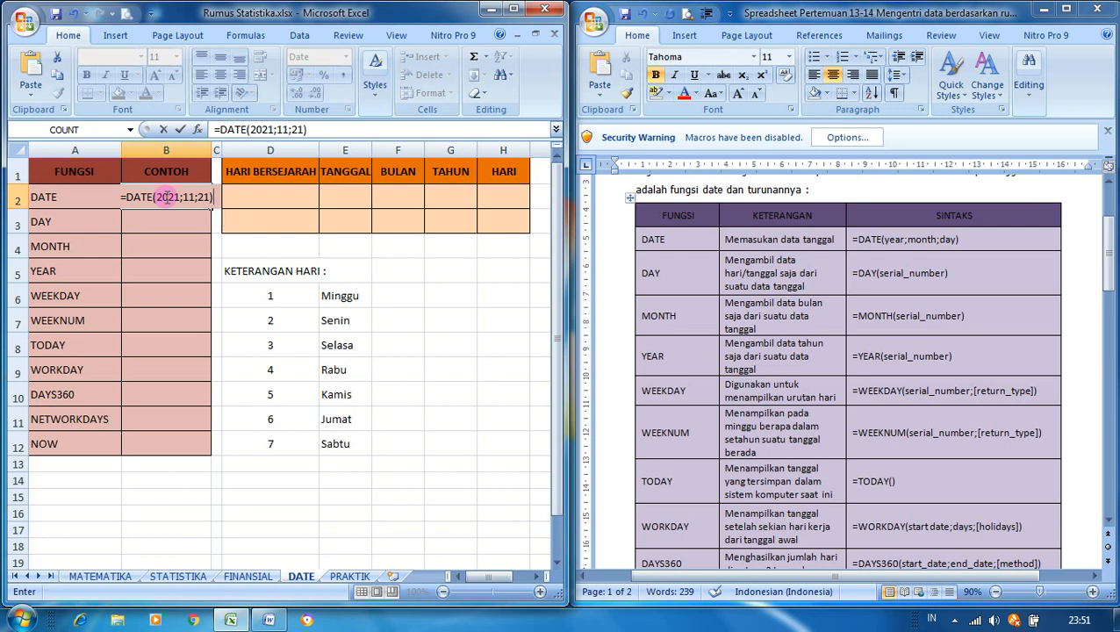
{"action": "key", "text": "Return"}
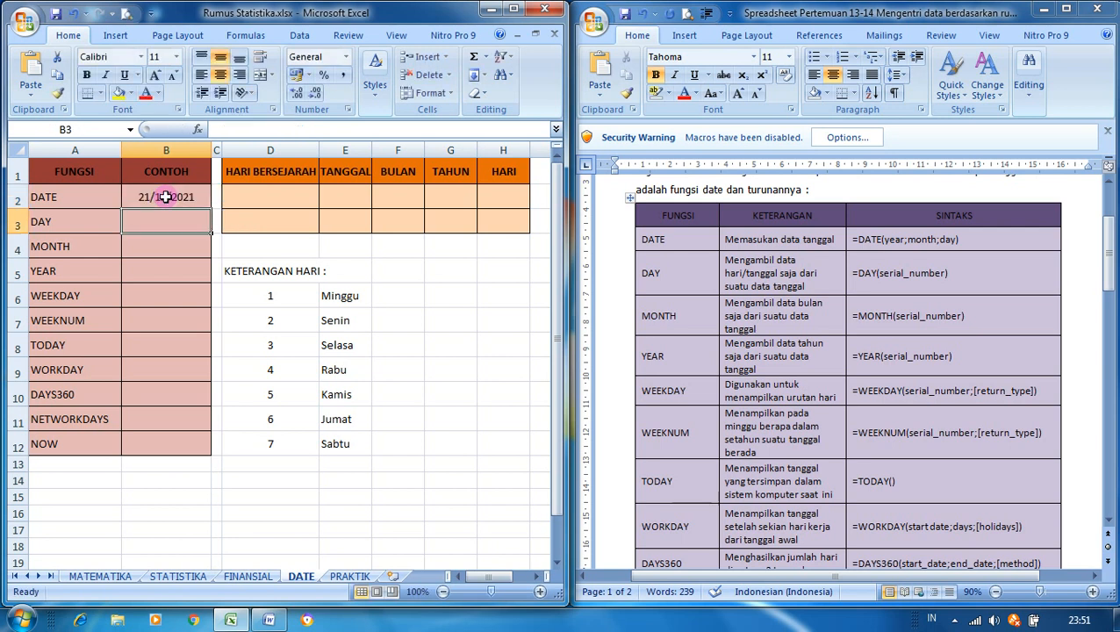
{"action": "left_click", "coordinate": [182, 195]}
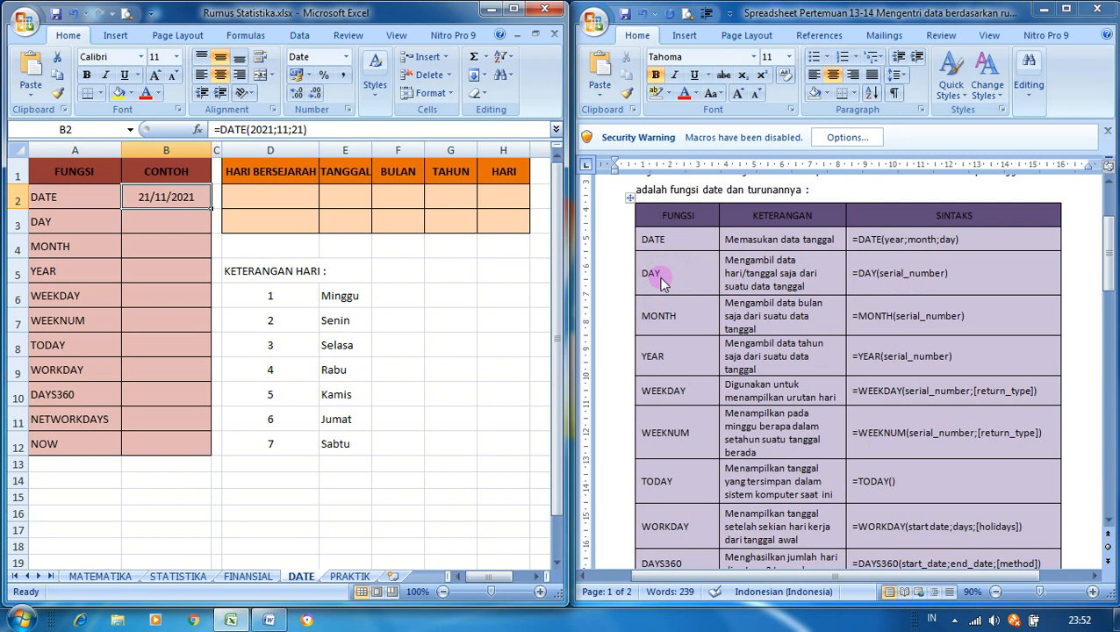
Step: Enter =DAY(B2) in cell B3 to extract the day from the date in B2
{"action": "left_click", "coordinate": [196, 213]}
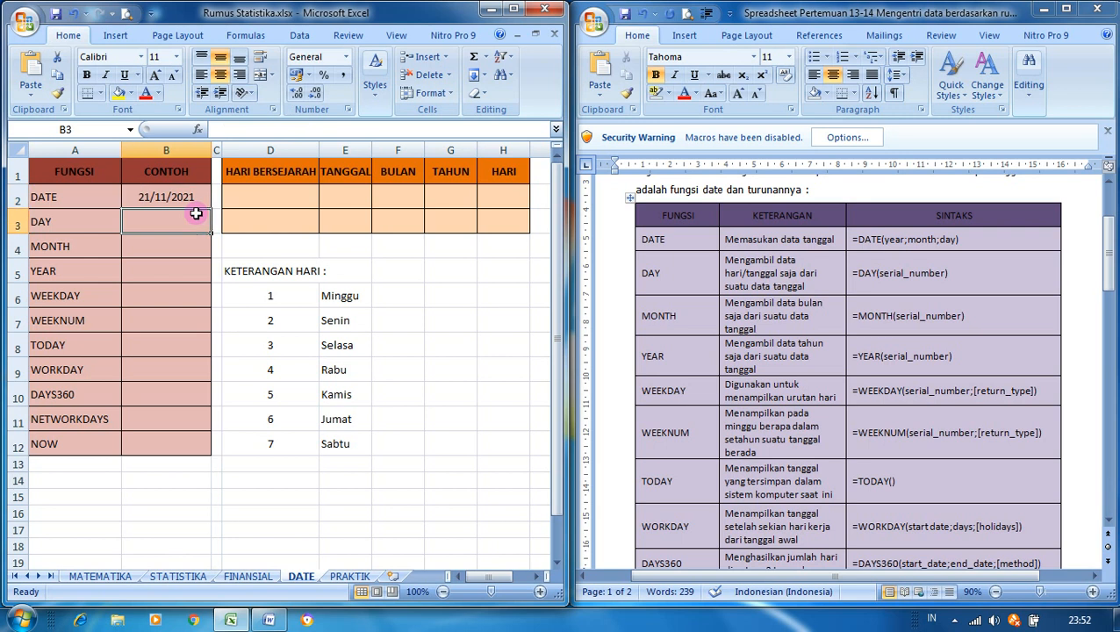
{"action": "type", "text": "="}
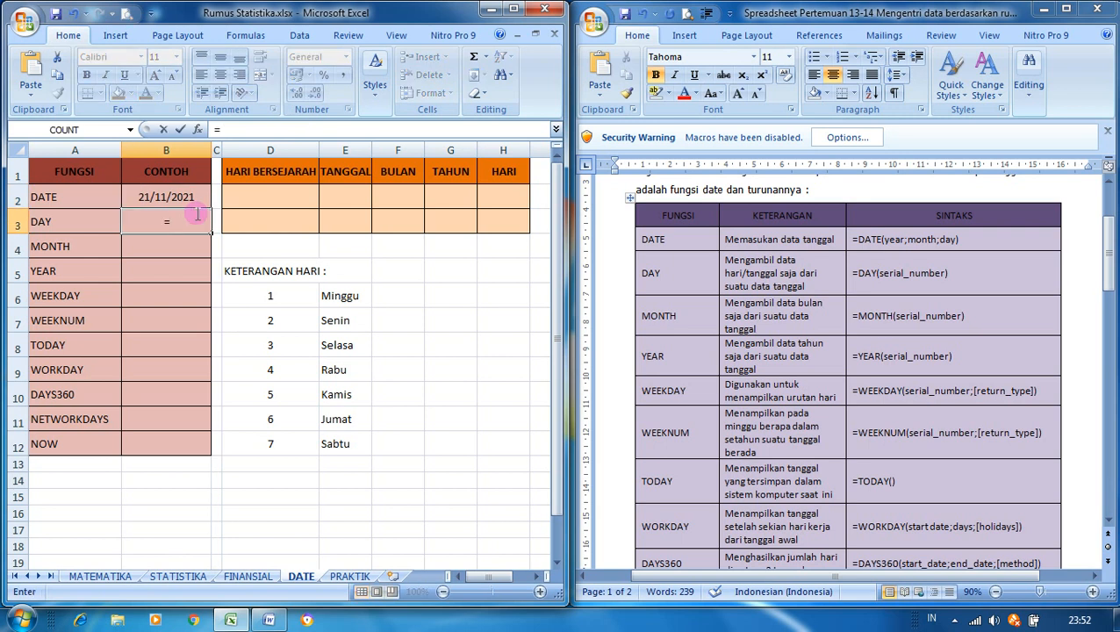
{"action": "type", "text": "DAY"}
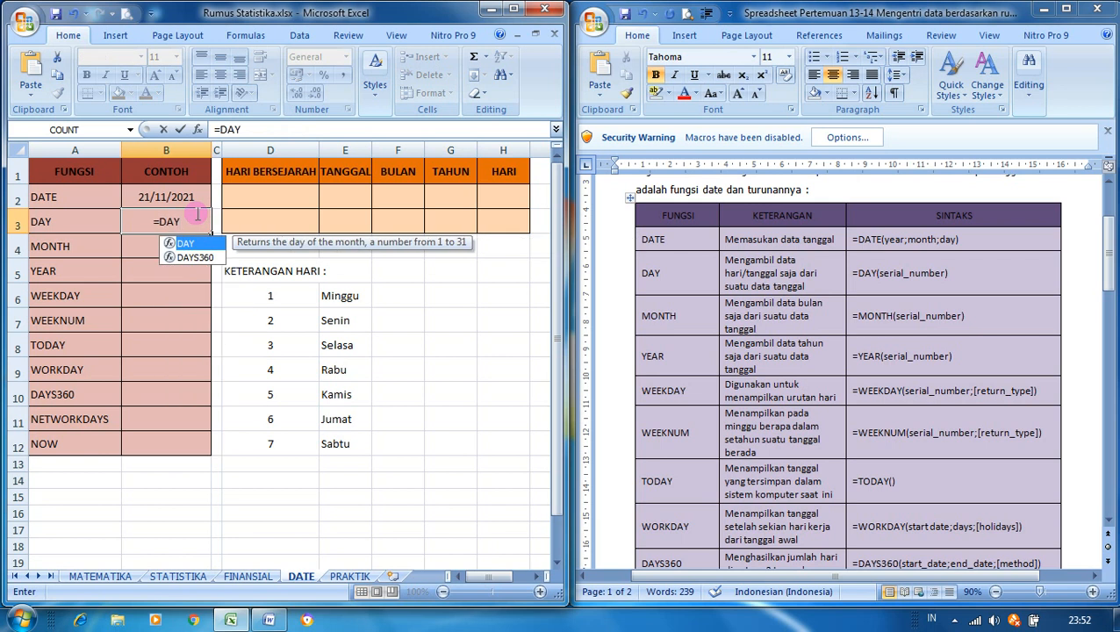
{"action": "type", "text": "("}
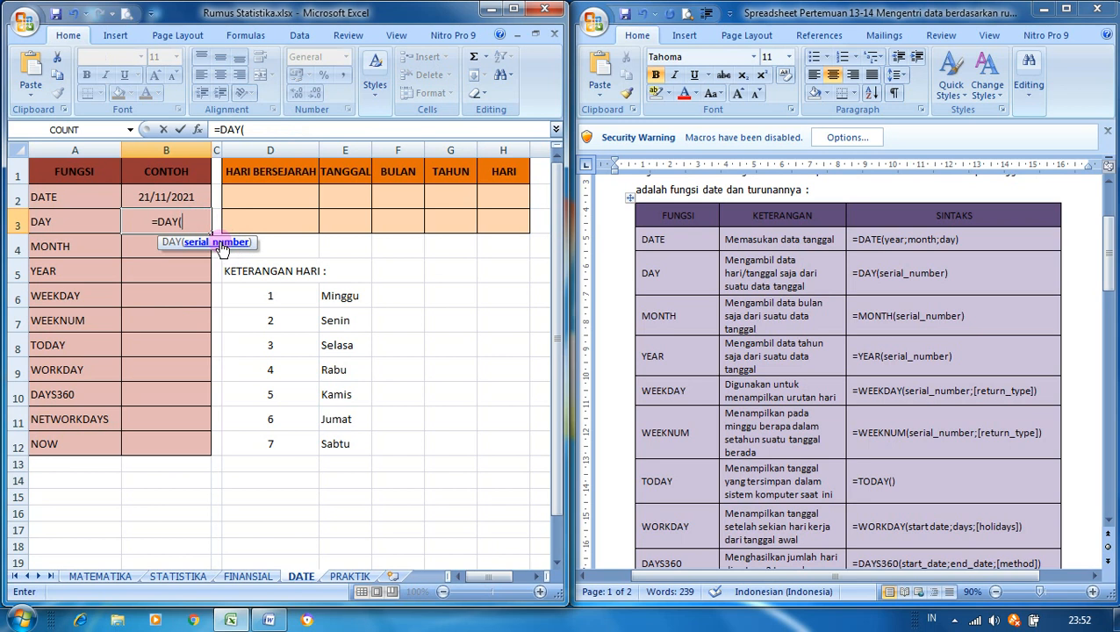
{"action": "left_click", "coordinate": [170, 199]}
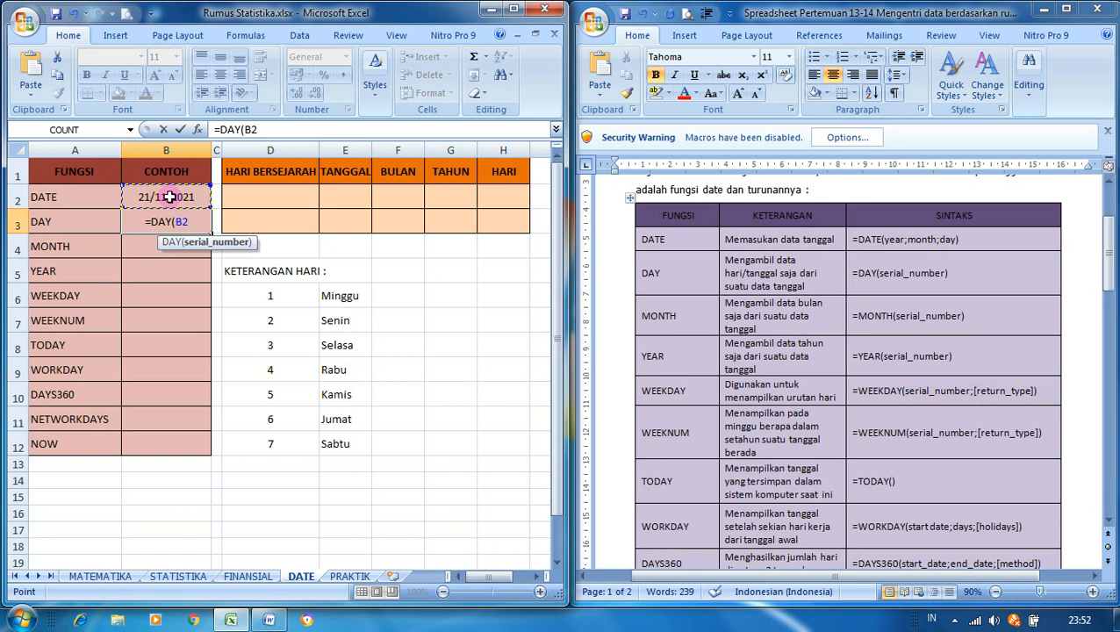
{"action": "type", "text": ")"}
{"action": "key", "text": "Return"}
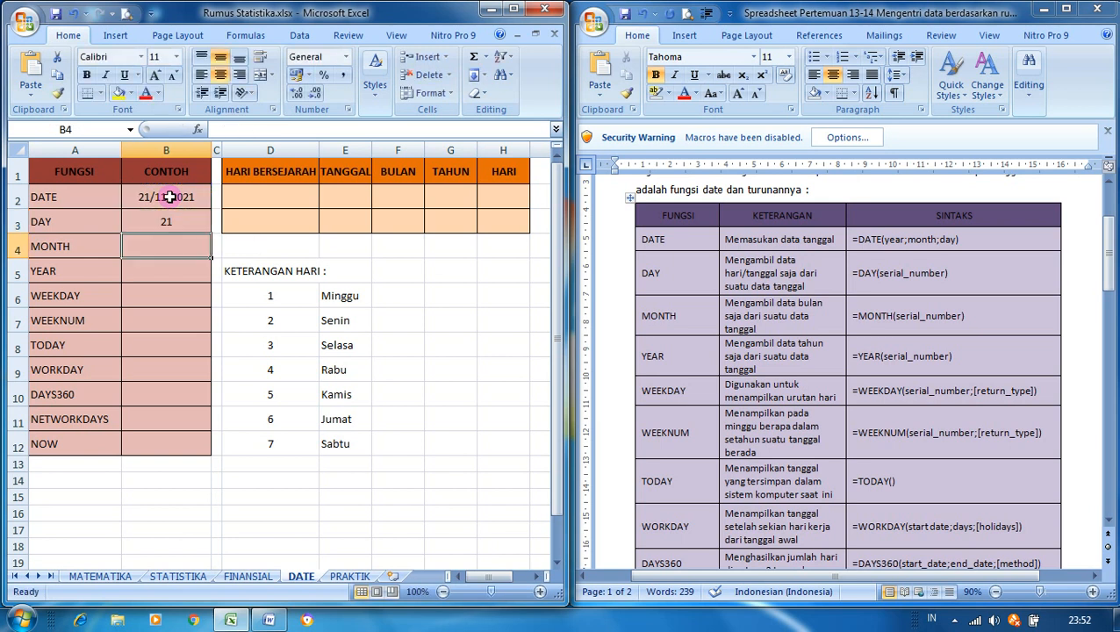
{"action": "key", "text": "Up"}
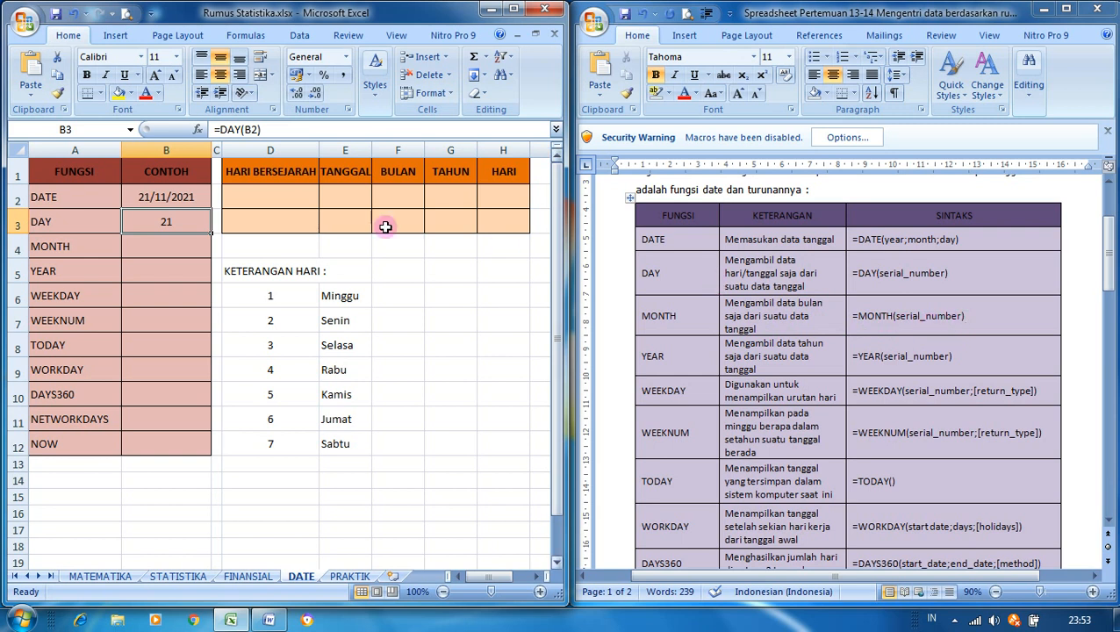
Step: Enter =MONTH(B2) in cell B4 to extract the month from the date in B2
{"action": "left_click", "coordinate": [188, 251]}
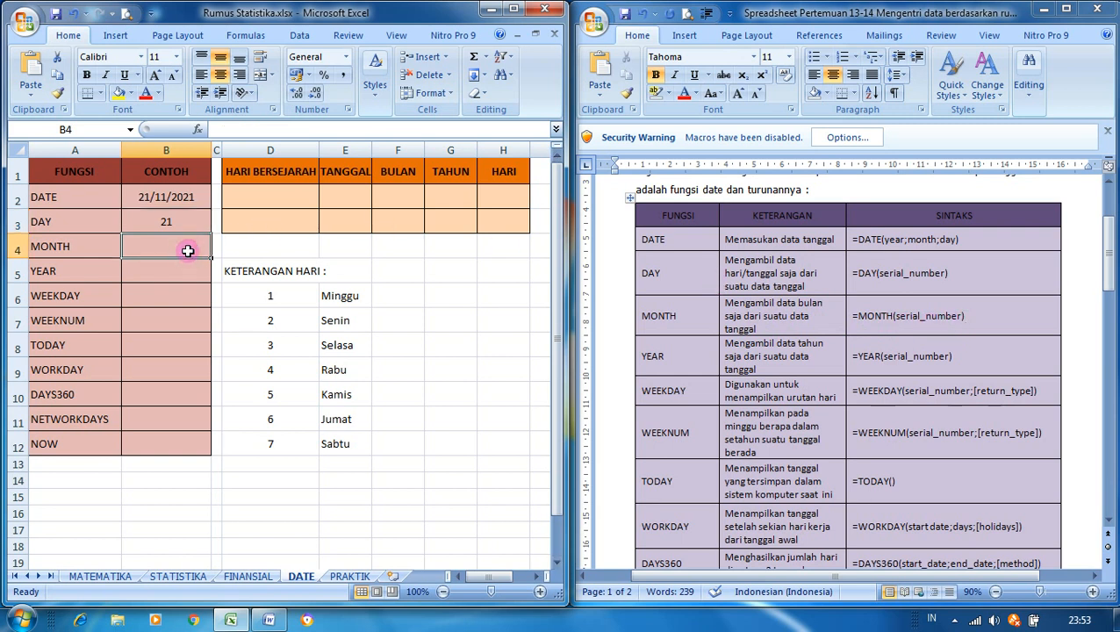
{"action": "type", "text": "="}
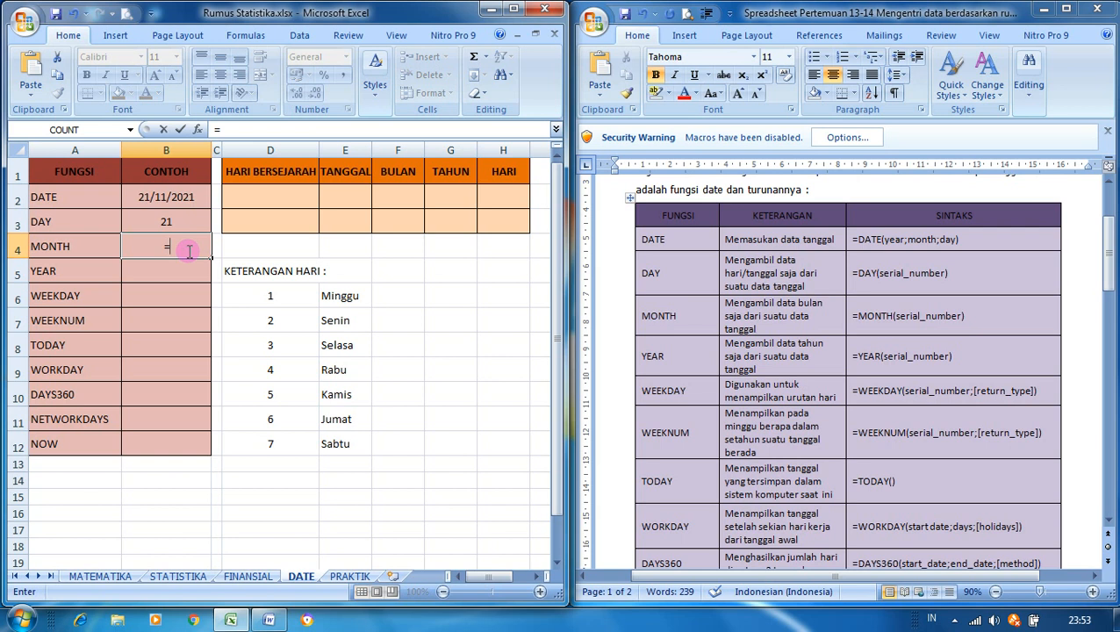
{"action": "type", "text": "MO"}
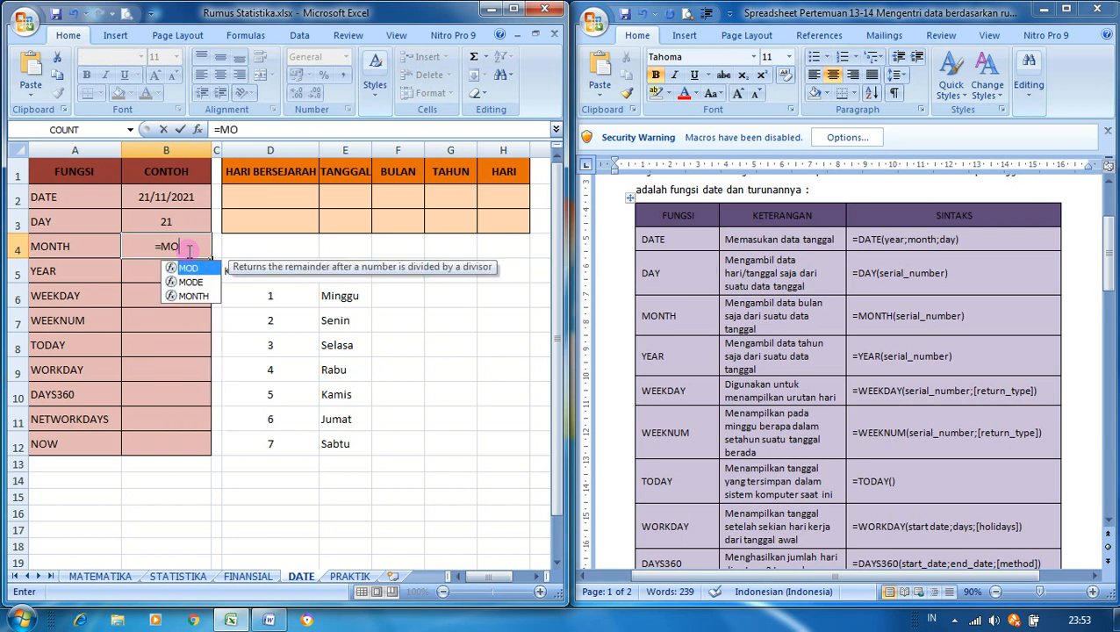
{"action": "type", "text": "NT"}
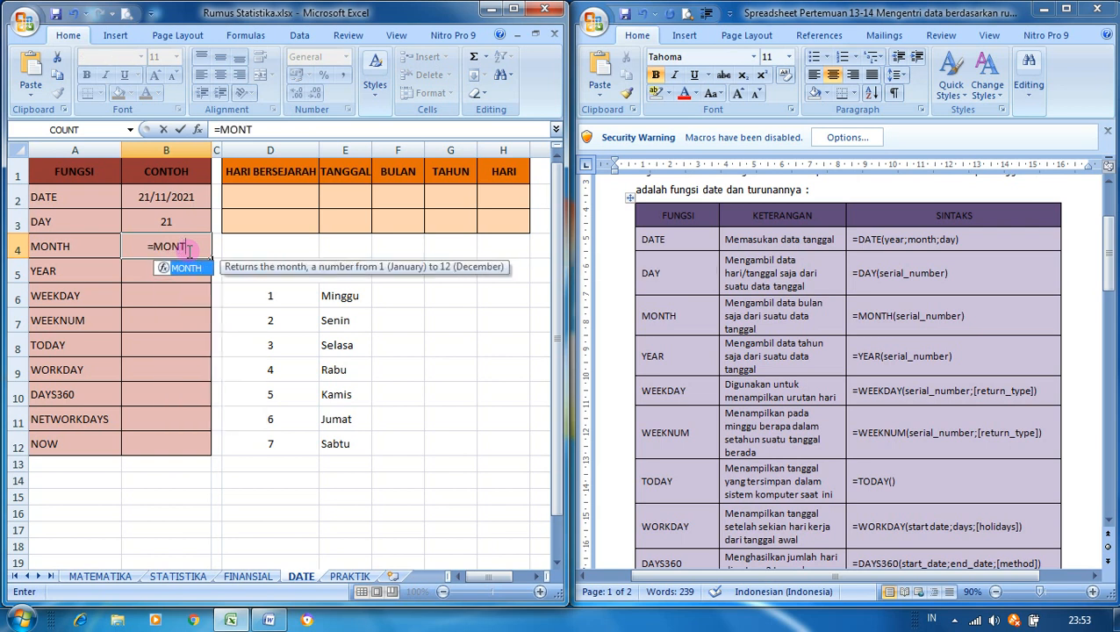
{"action": "type", "text": "H("}
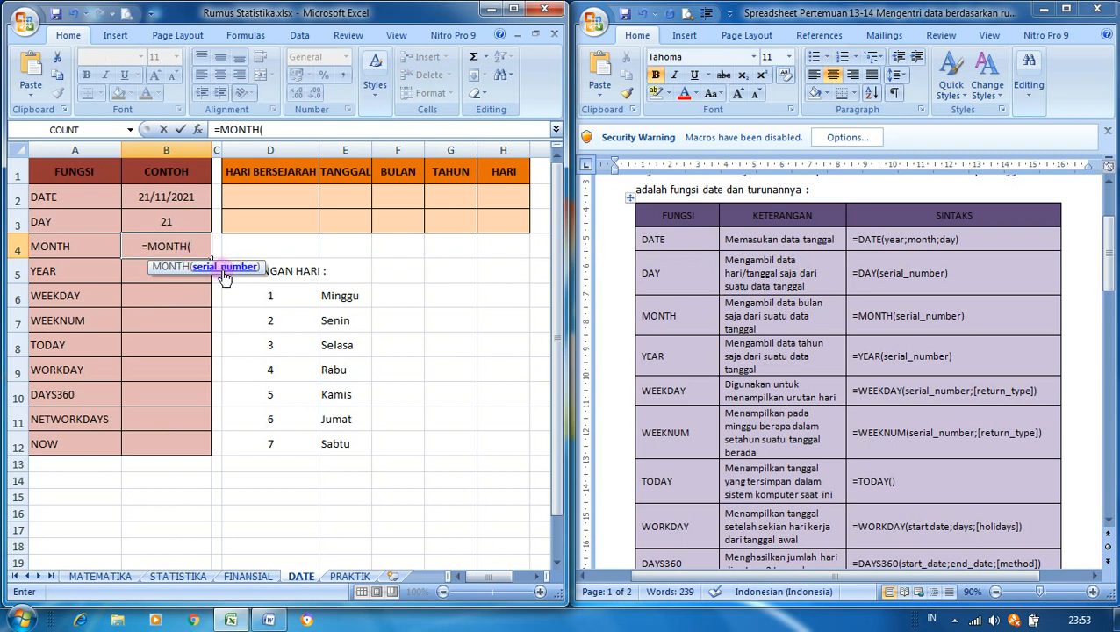
{"action": "left_click", "coordinate": [190, 197]}
{"action": "type", "text": ")"}
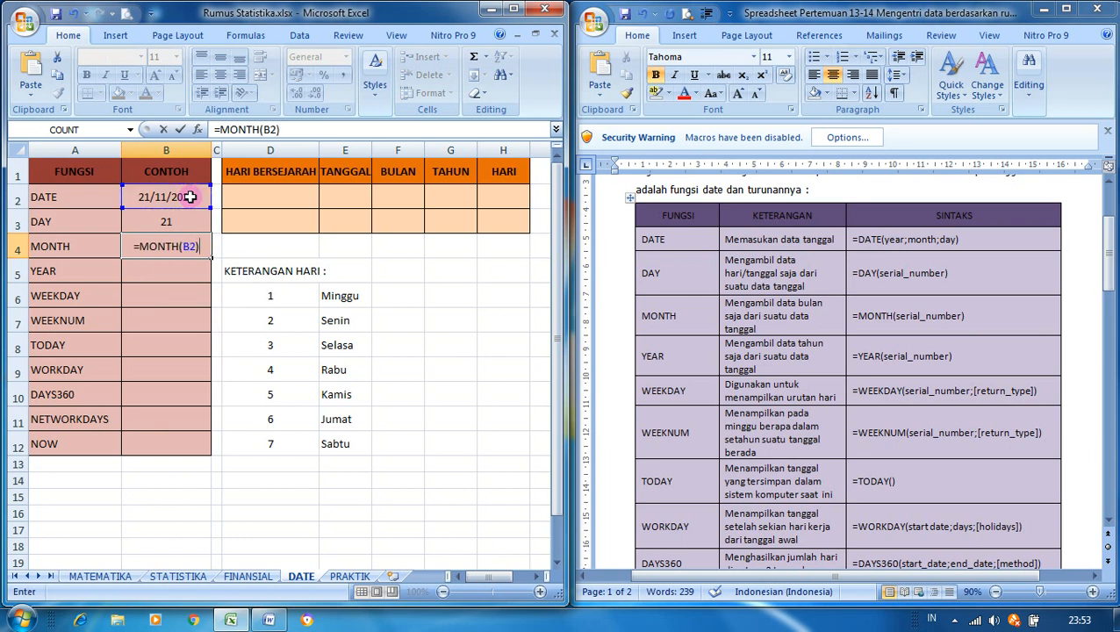
{"action": "key", "text": "Return"}
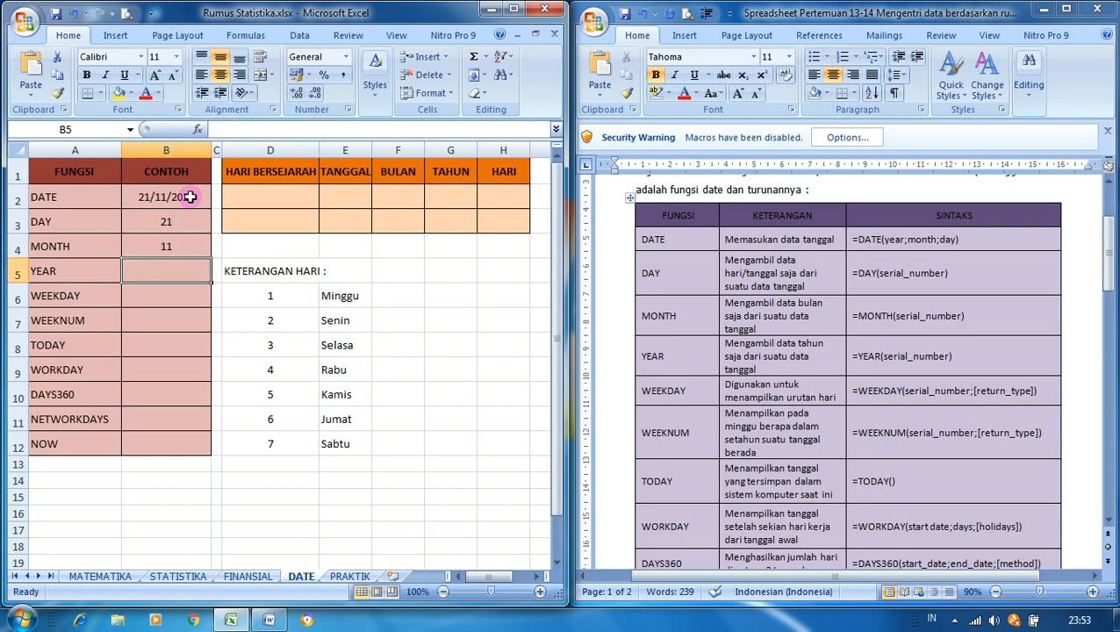
{"action": "left_click", "coordinate": [67, 250]}
{"action": "key", "text": "Right"}
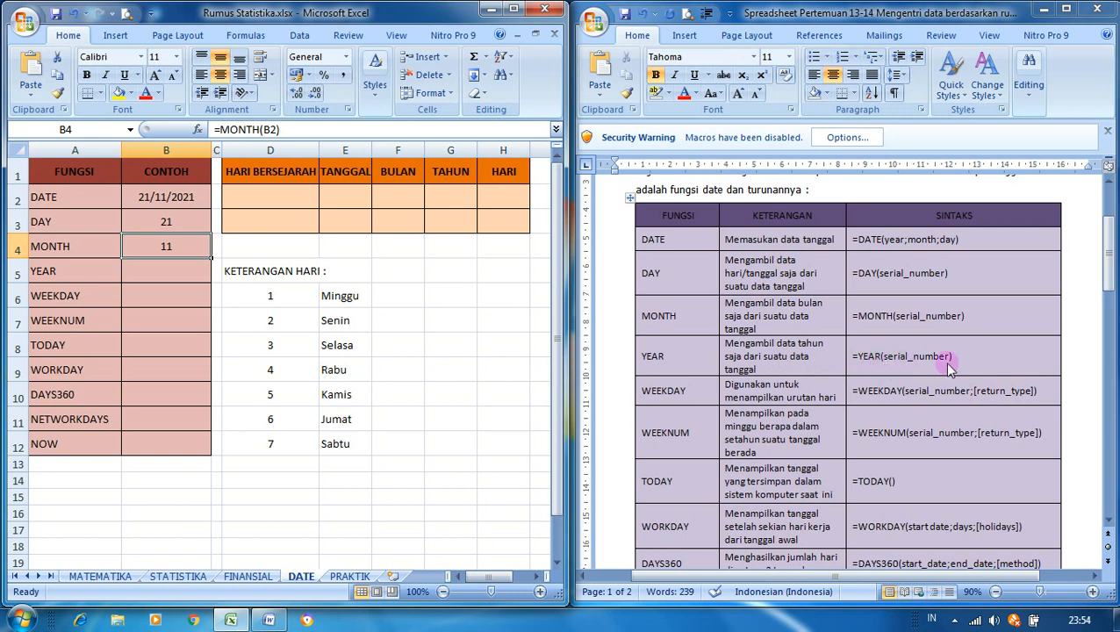
Step: Enter =YEAR(B2) in cell B5 to extract the year from the date in B2
{"action": "left_click", "coordinate": [199, 264]}
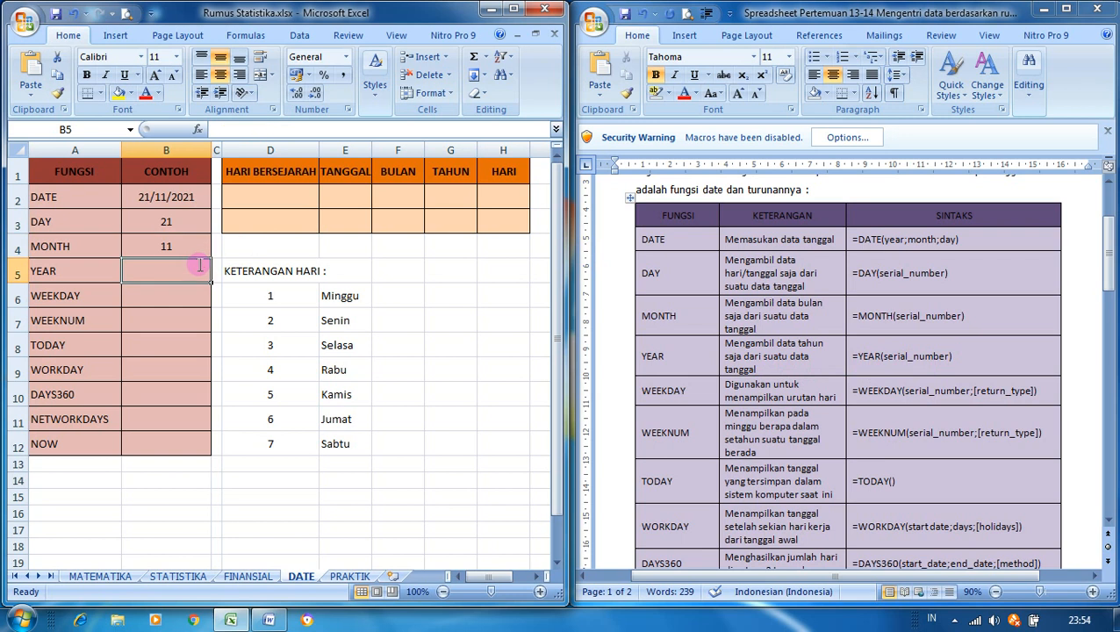
{"action": "type", "text": "=Y"}
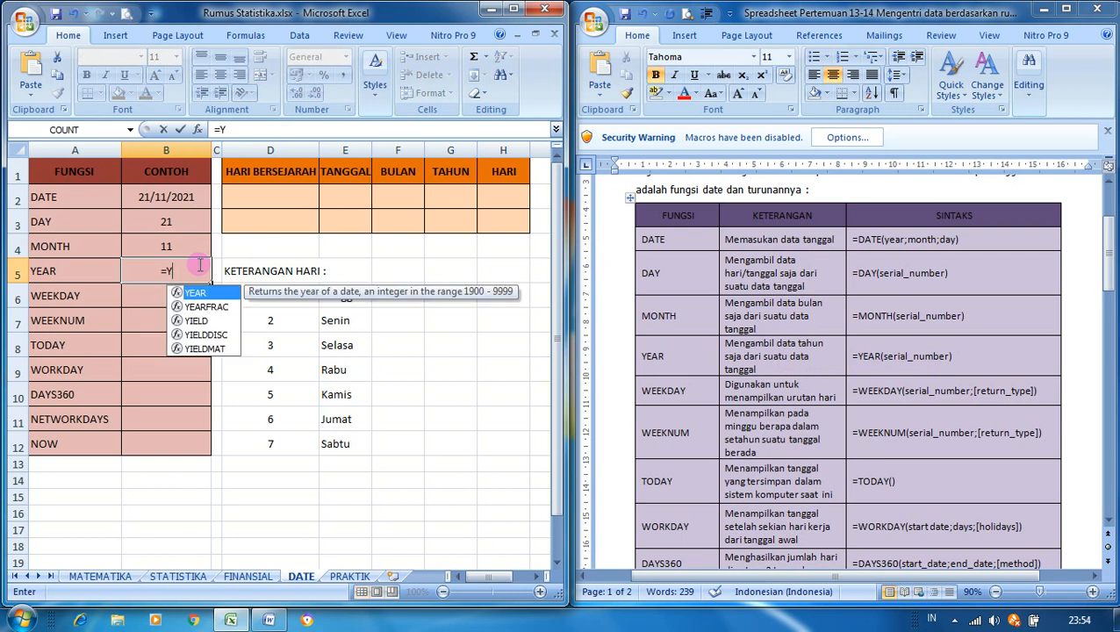
{"action": "type", "text": "EAR("}
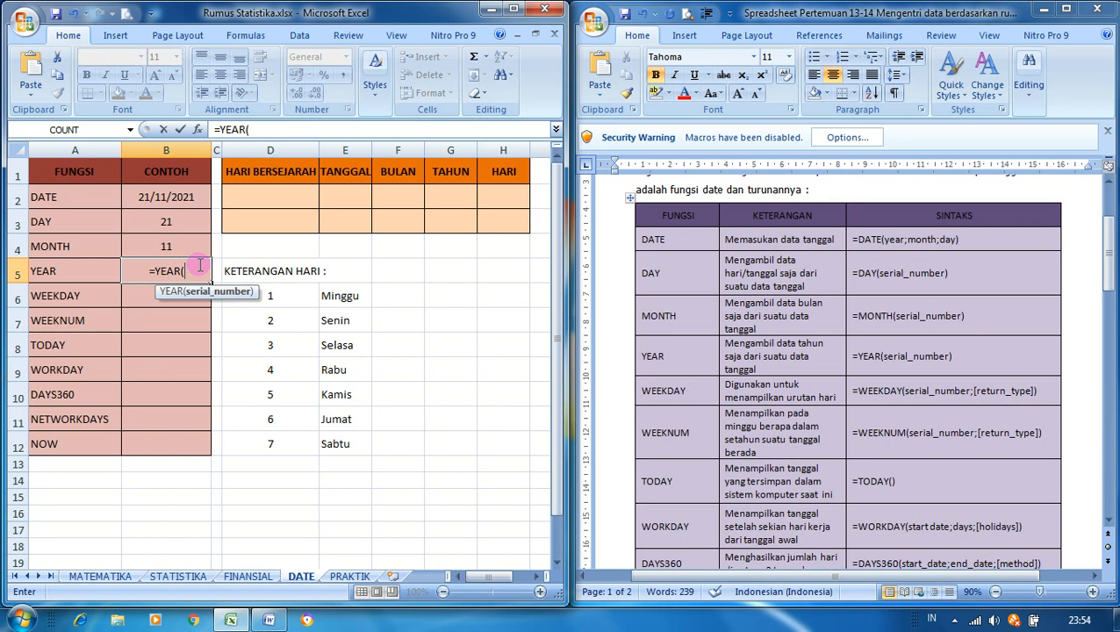
{"action": "left_click", "coordinate": [180, 199]}
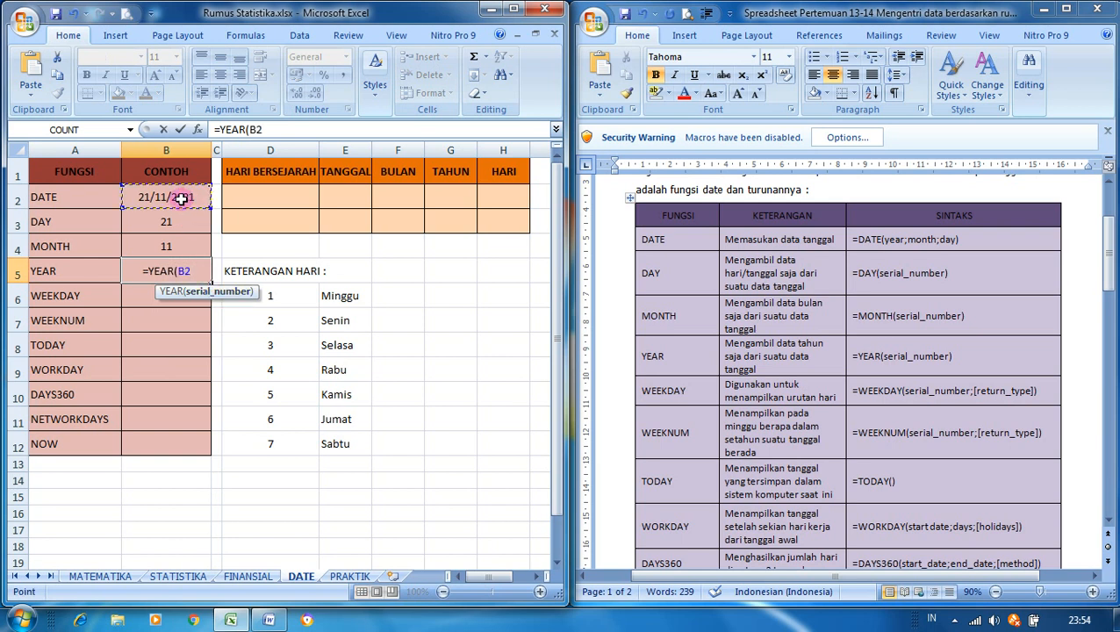
{"action": "type", "text": ")"}
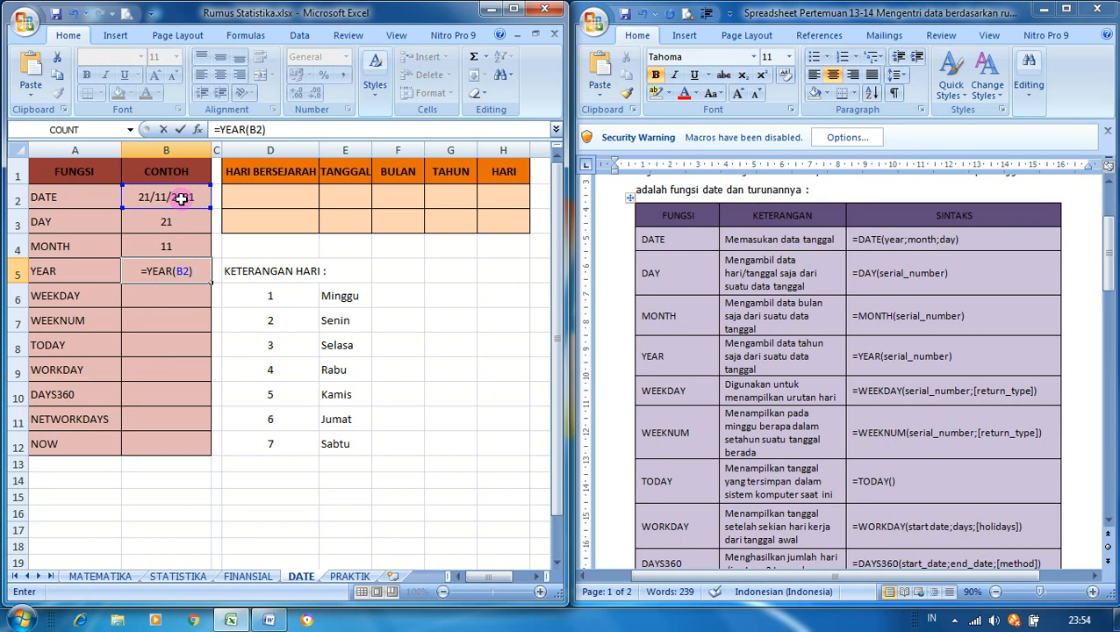
{"action": "key", "text": "Return"}
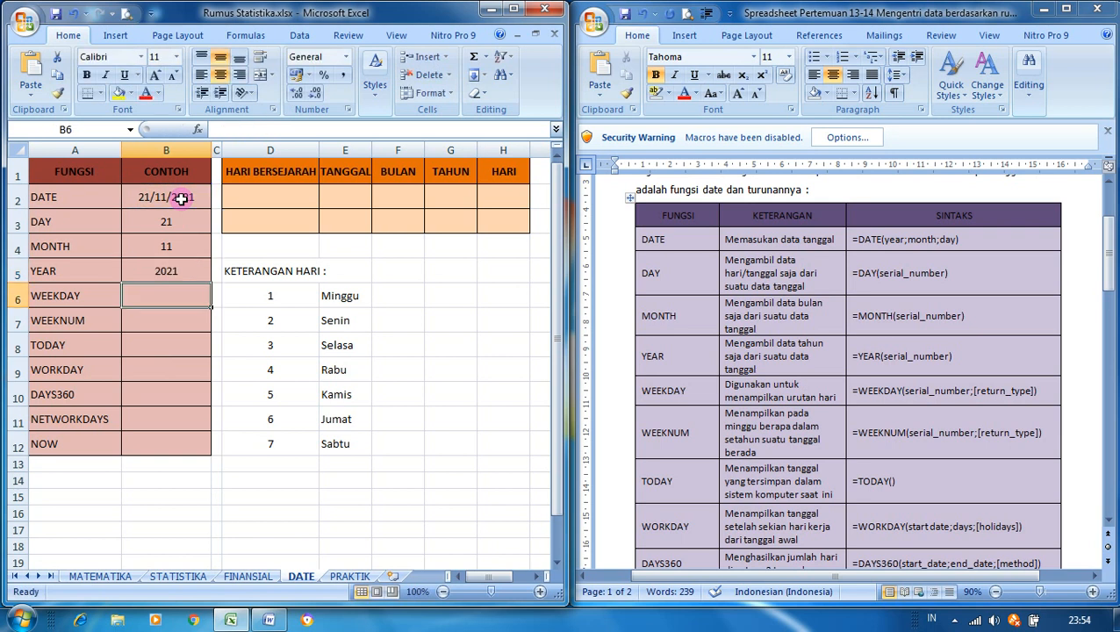
{"action": "key", "text": "Up"}
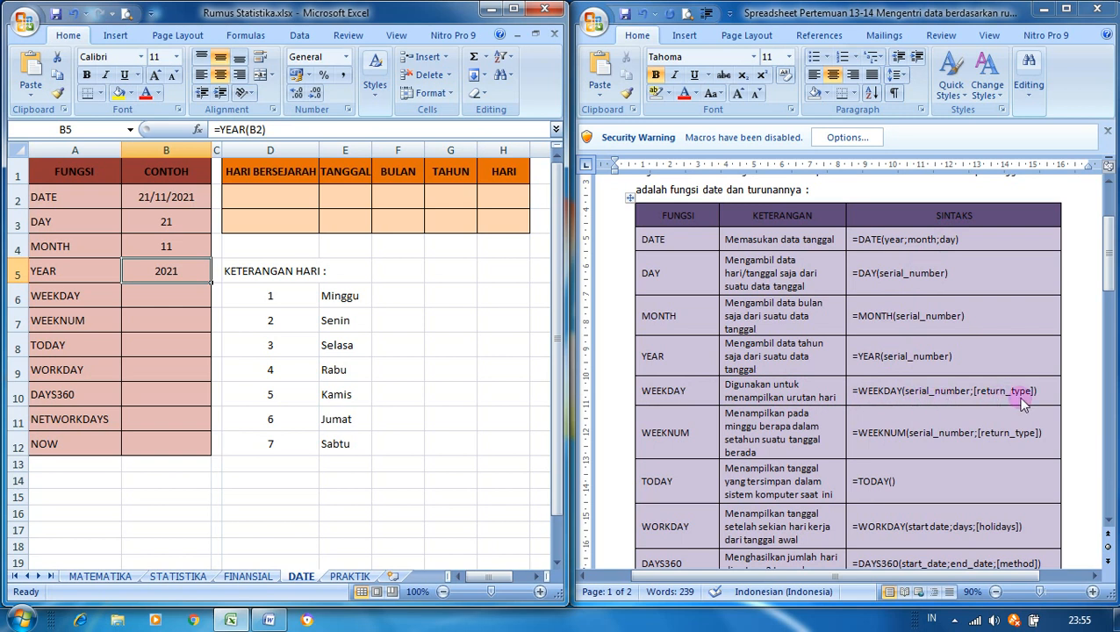
Step: Enter =WEEKDAY(B2) in cell B6 to get the weekday number of the date in B2
{"action": "left_click", "coordinate": [191, 298]}
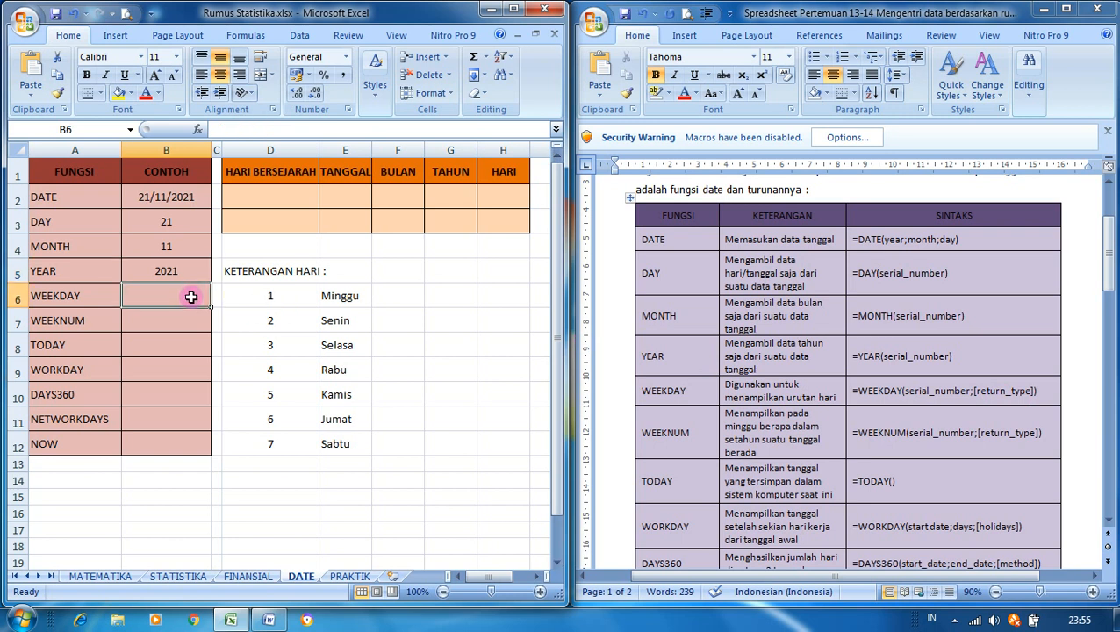
{"action": "type", "text": "="}
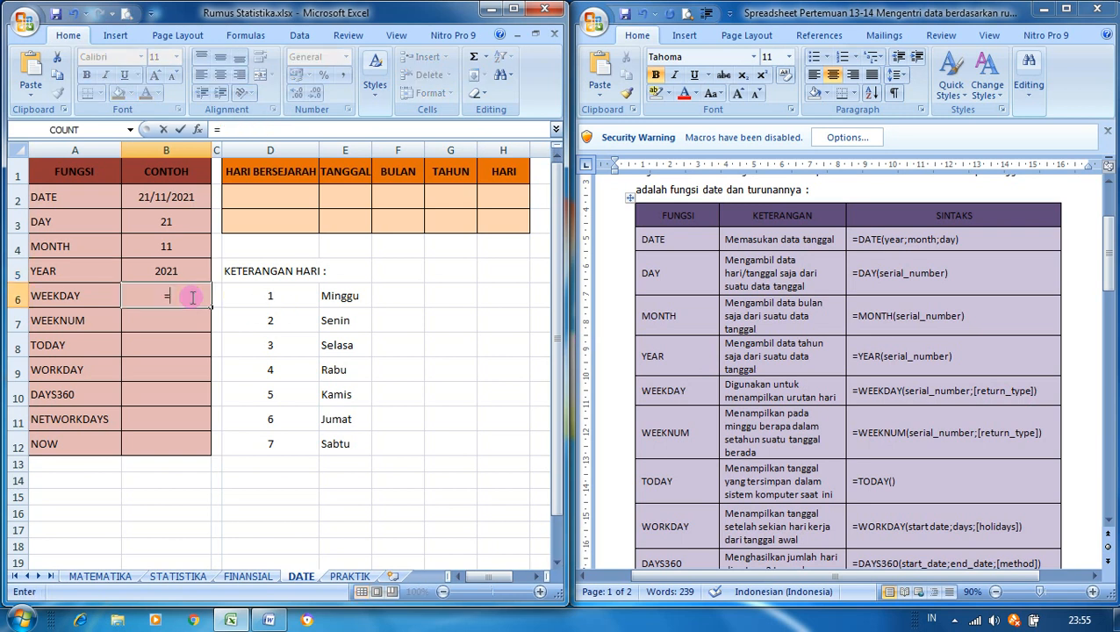
{"action": "type", "text": "WEE"}
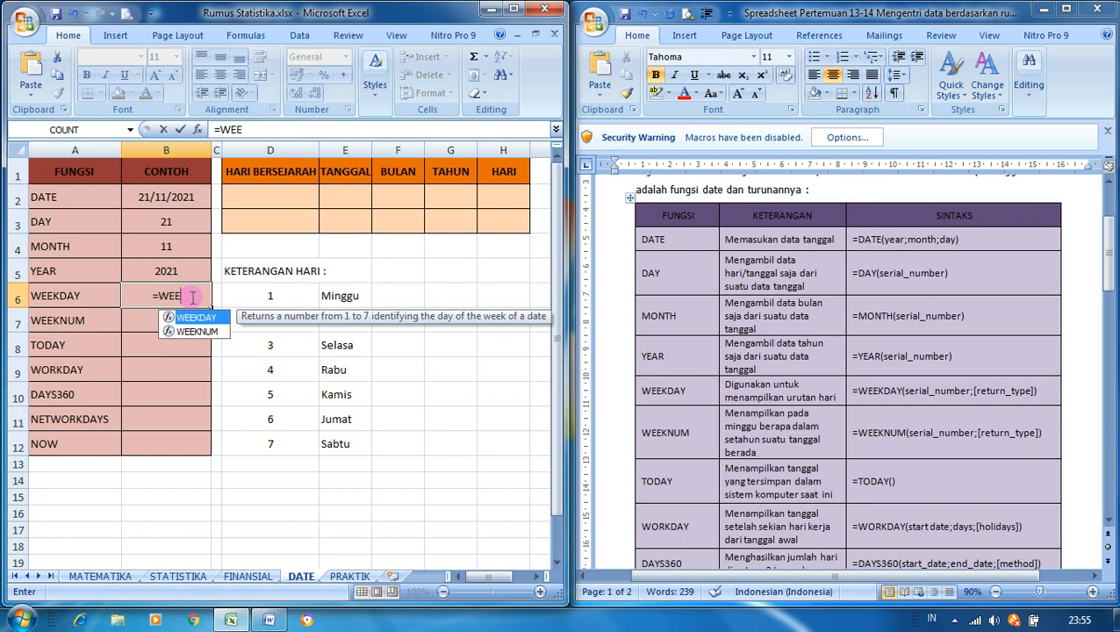
{"action": "type", "text": "KD"}
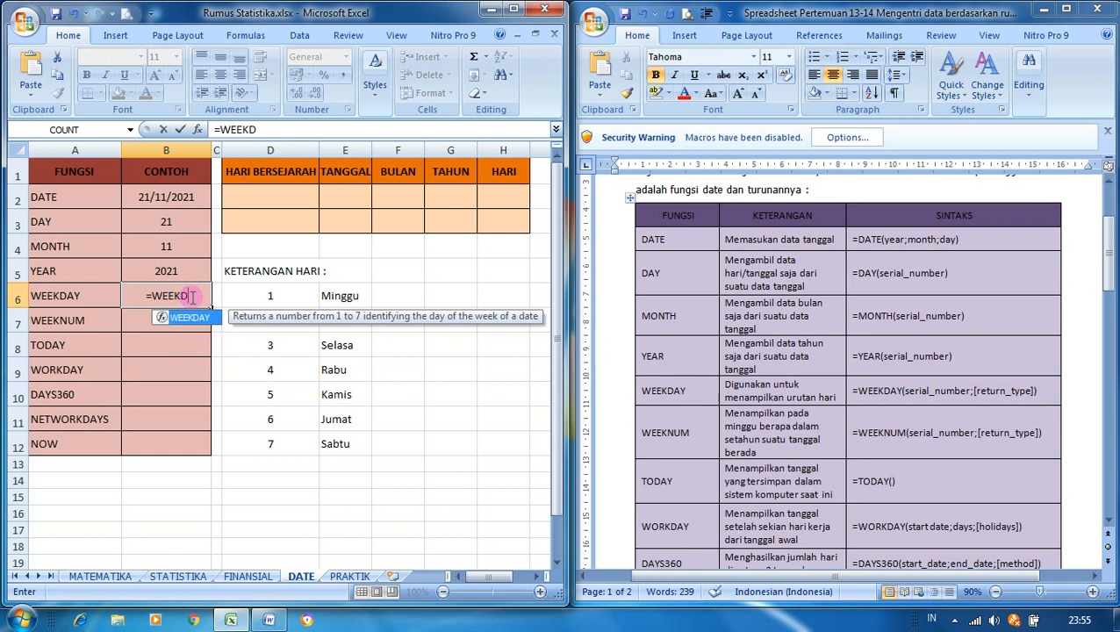
{"action": "type", "text": "AY"}
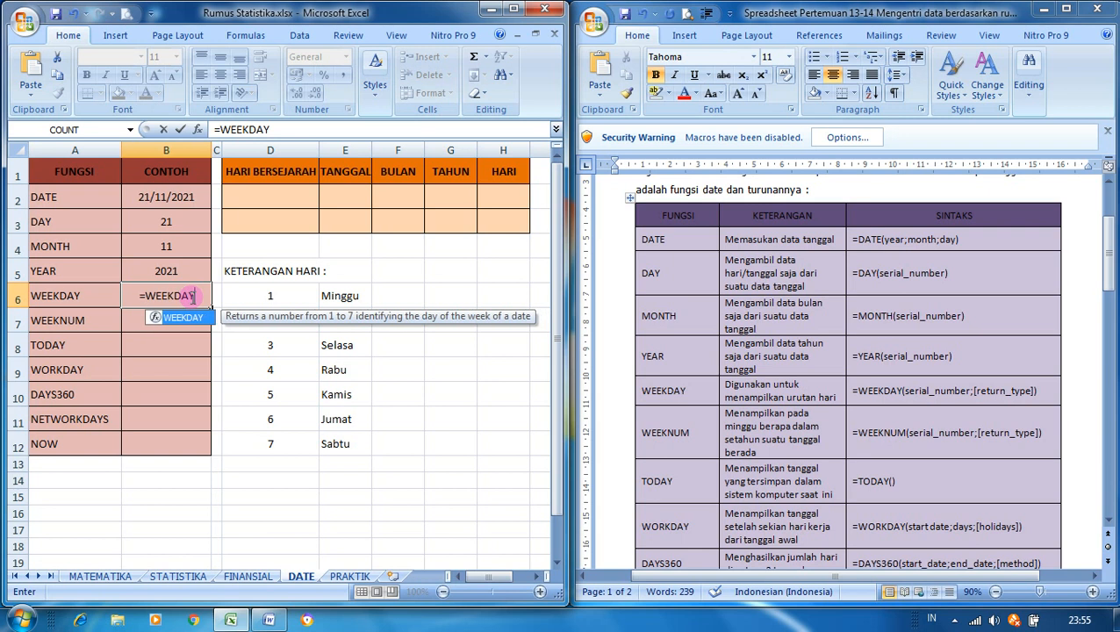
{"action": "type", "text": "("}
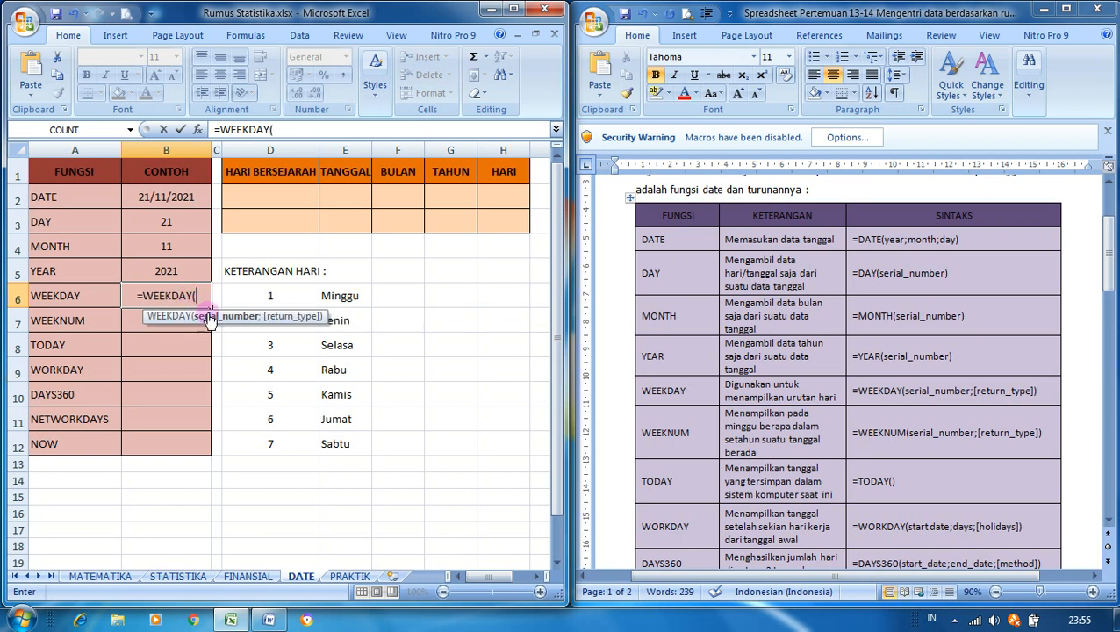
{"action": "left_click", "coordinate": [182, 196]}
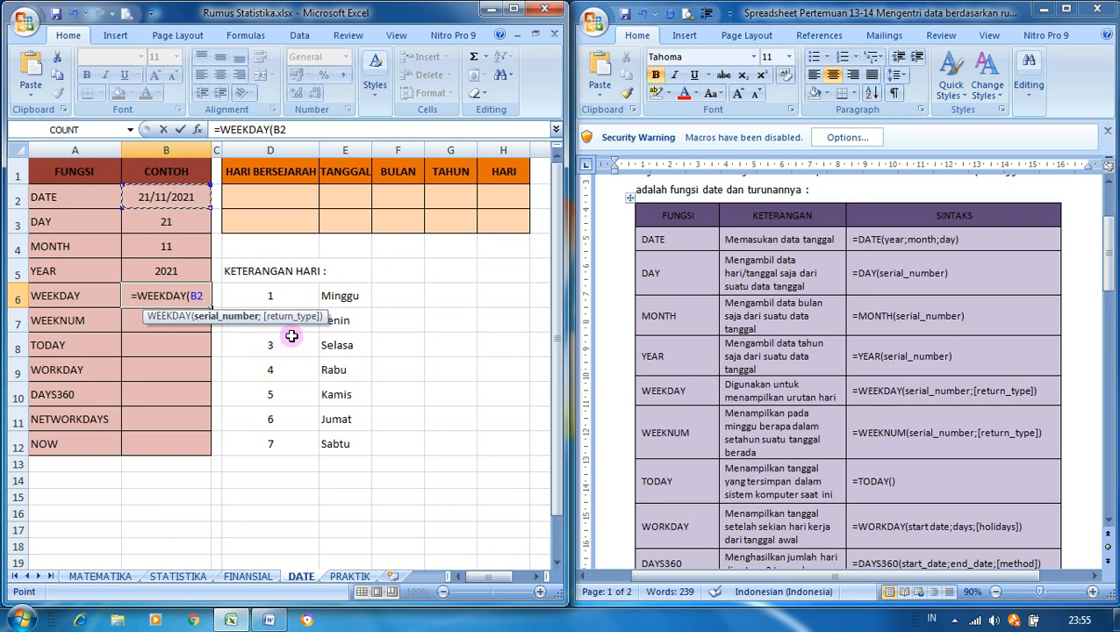
{"action": "type", "text": ")"}
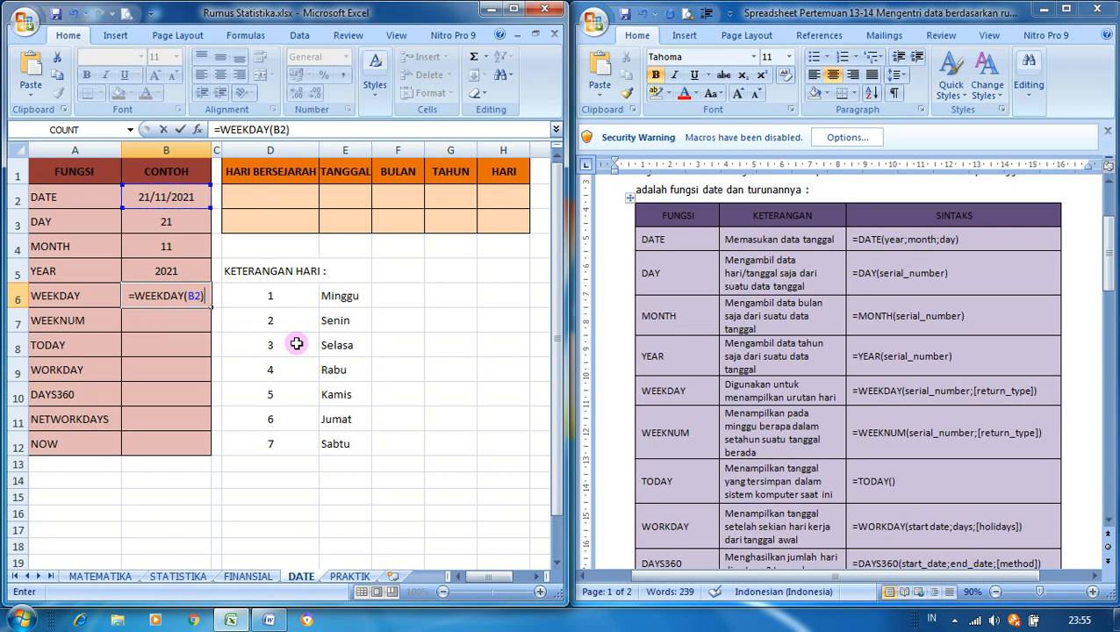
{"action": "key", "text": "Return"}
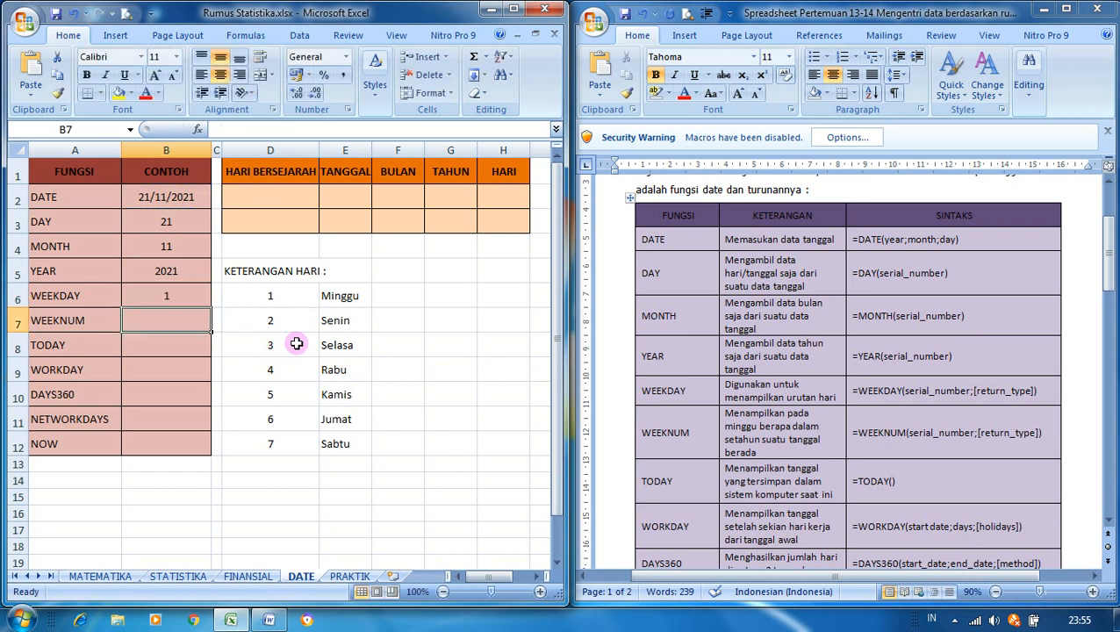
{"action": "key", "text": "Up"}
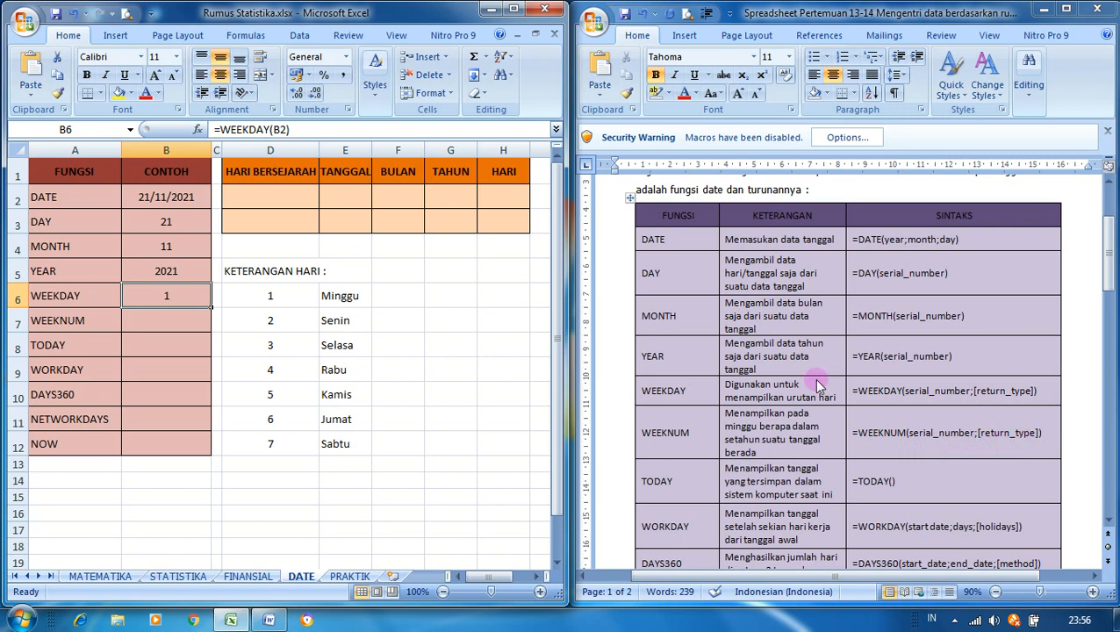
Step: Enter =WEEKNUM(B2) in cell B7 to get the week of the year for the date in B2
{"action": "left_click", "coordinate": [196, 320]}
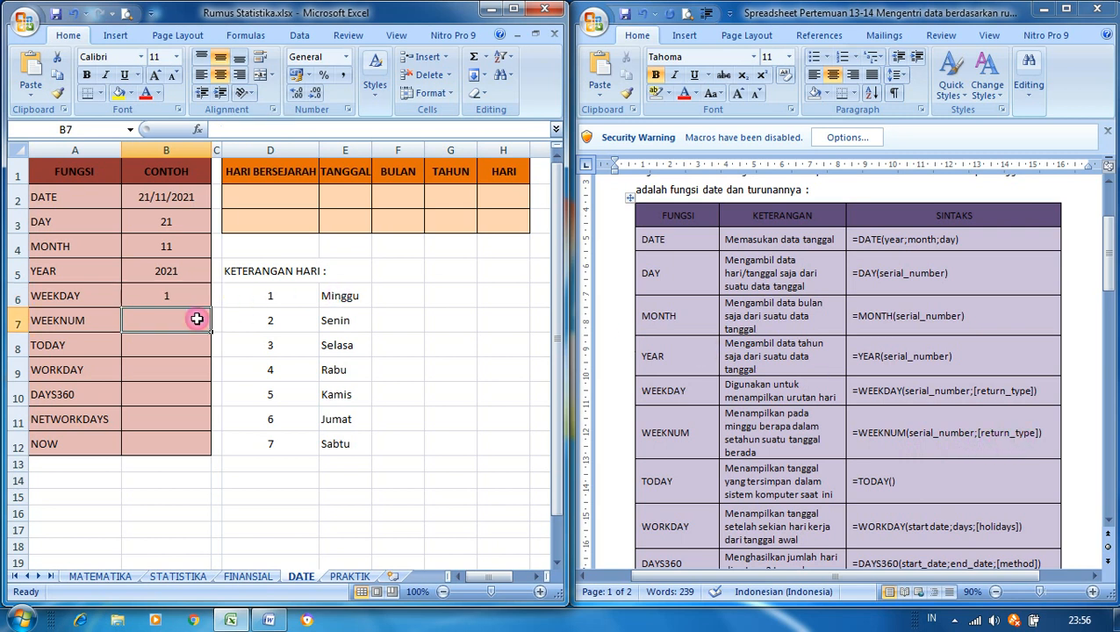
{"action": "type", "text": "="}
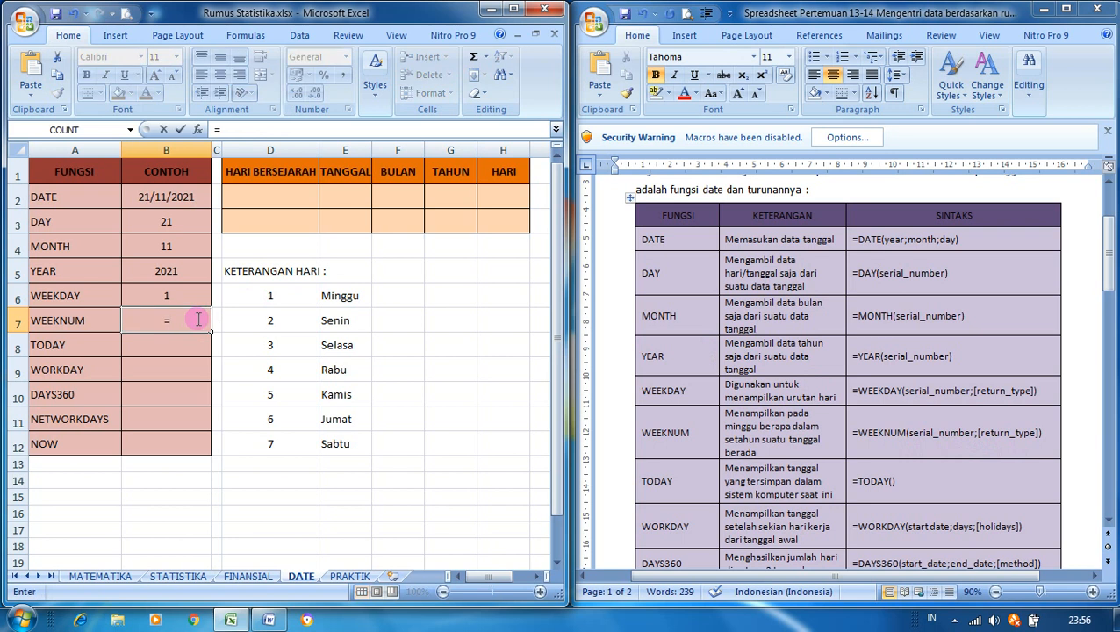
{"action": "type", "text": "WEE"}
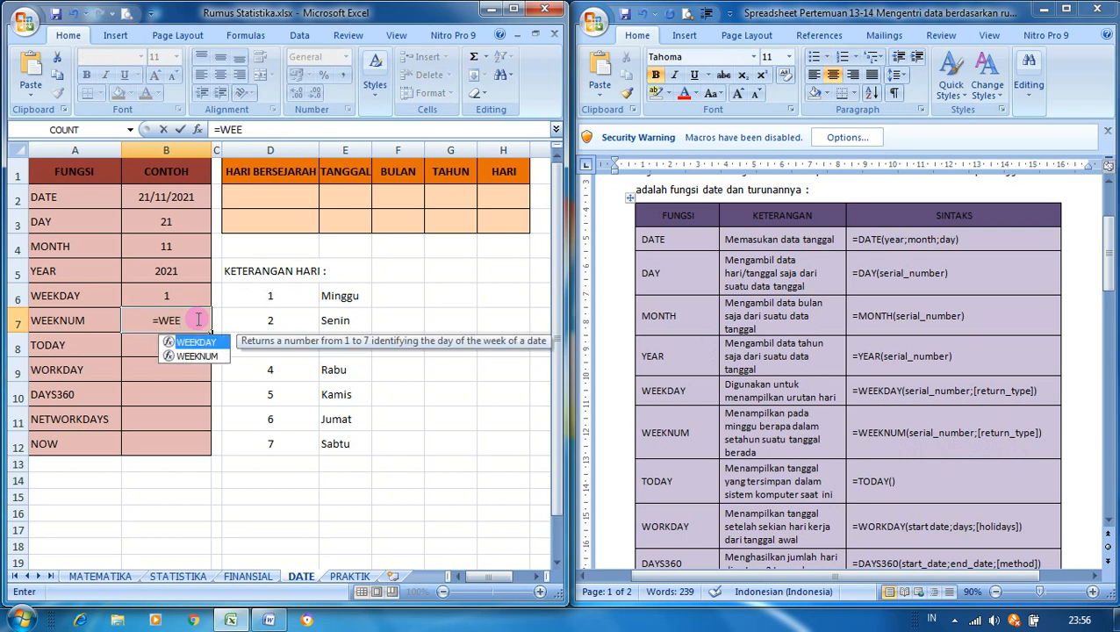
{"action": "type", "text": "KNU"}
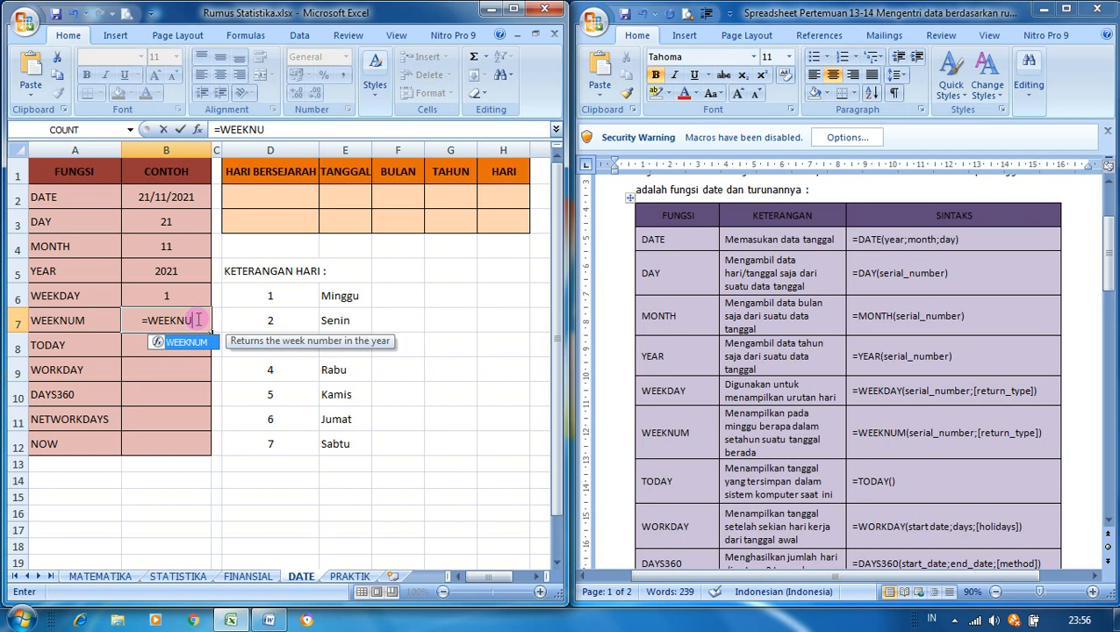
{"action": "type", "text": "M("}
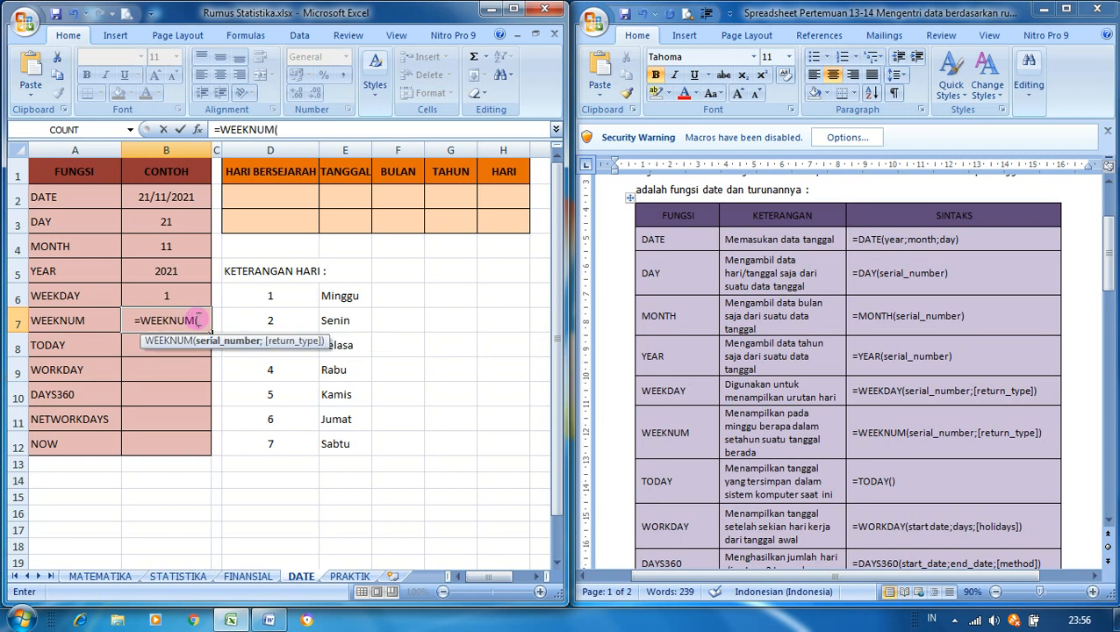
{"action": "left_click", "coordinate": [193, 198]}
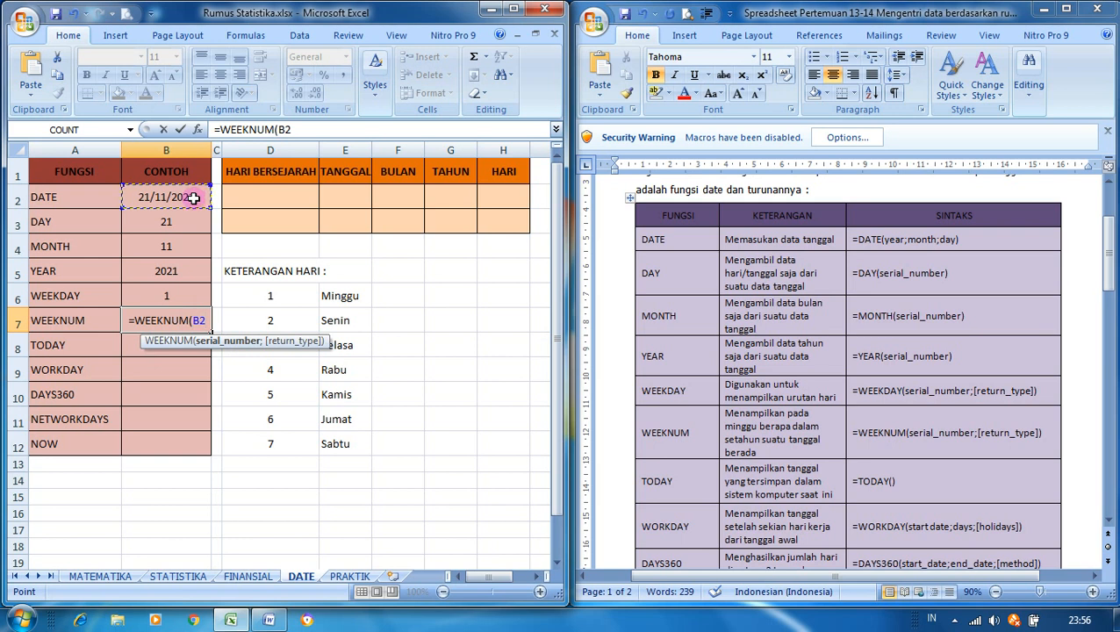
{"action": "type", "text": ")"}
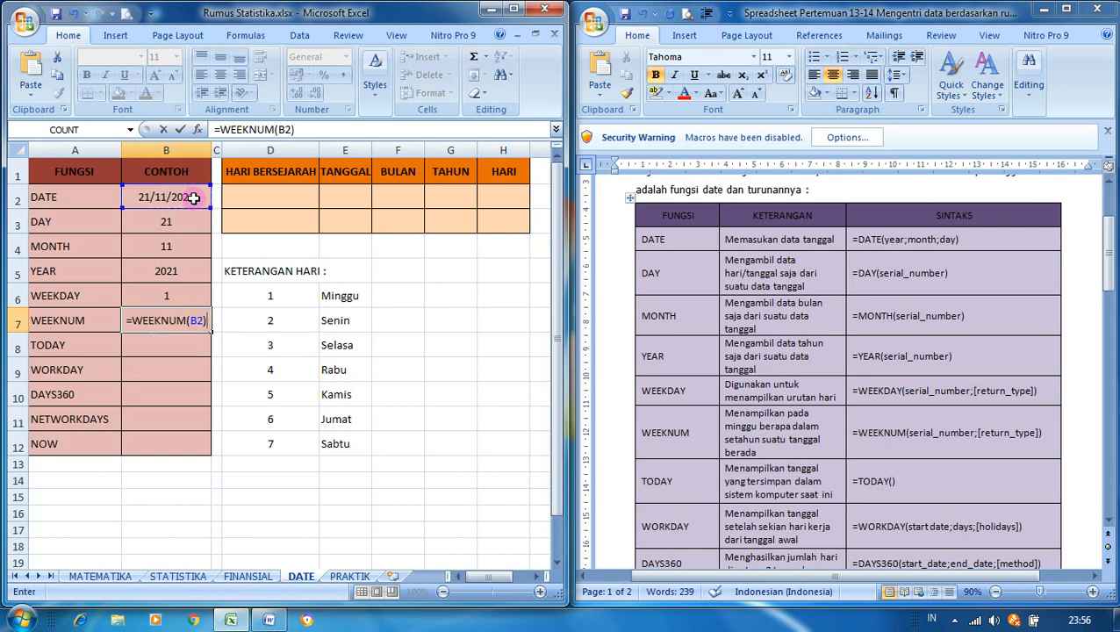
{"action": "key", "text": "Return"}
{"action": "key", "text": "Up"}
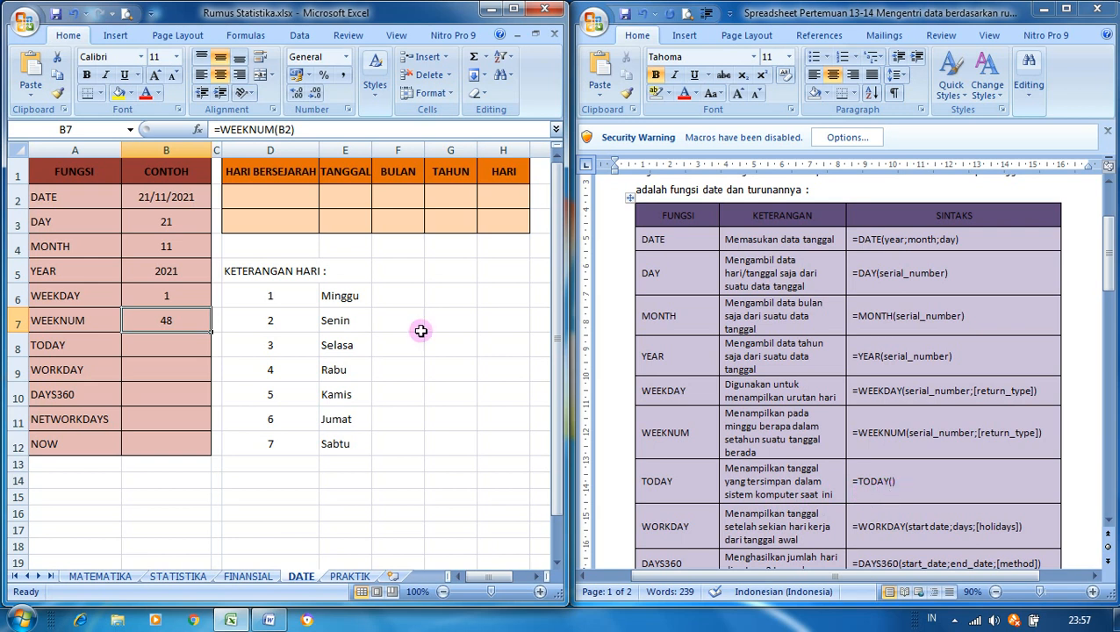
Step: Enter =TODAY() in cell B8 as the example for the TODAY function
{"action": "left_click", "coordinate": [187, 350]}
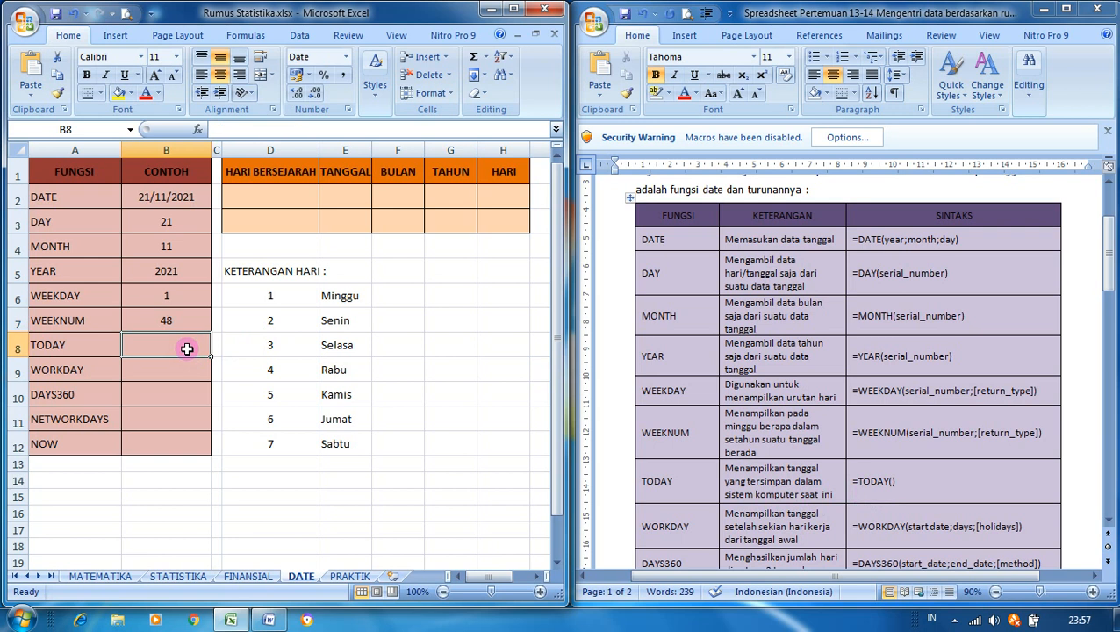
{"action": "type", "text": "=TODAY"}
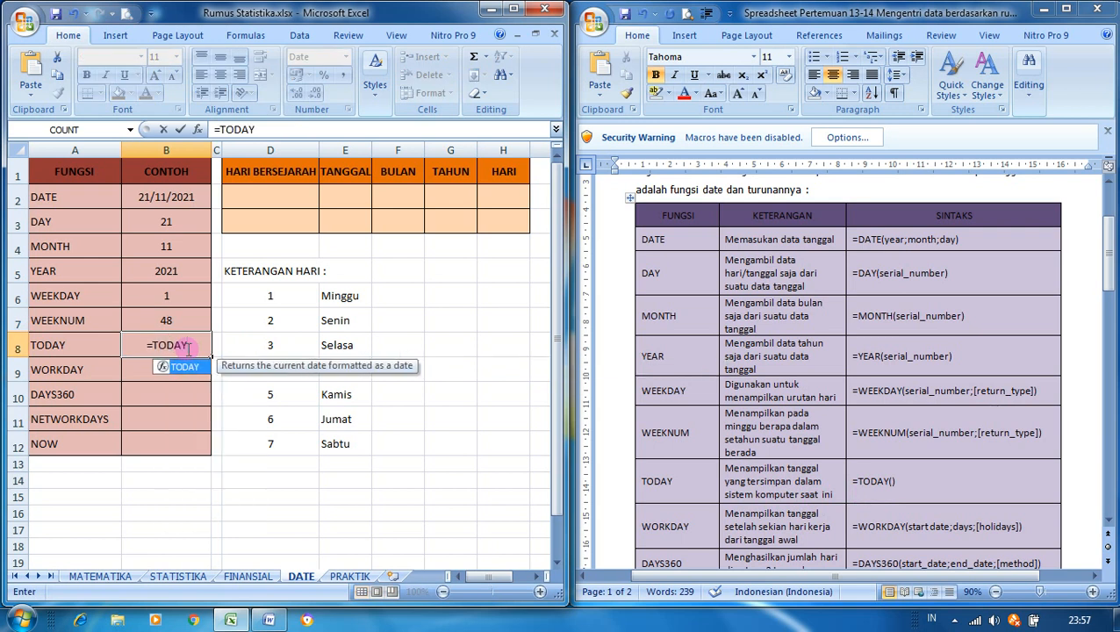
{"action": "type", "text": "()"}
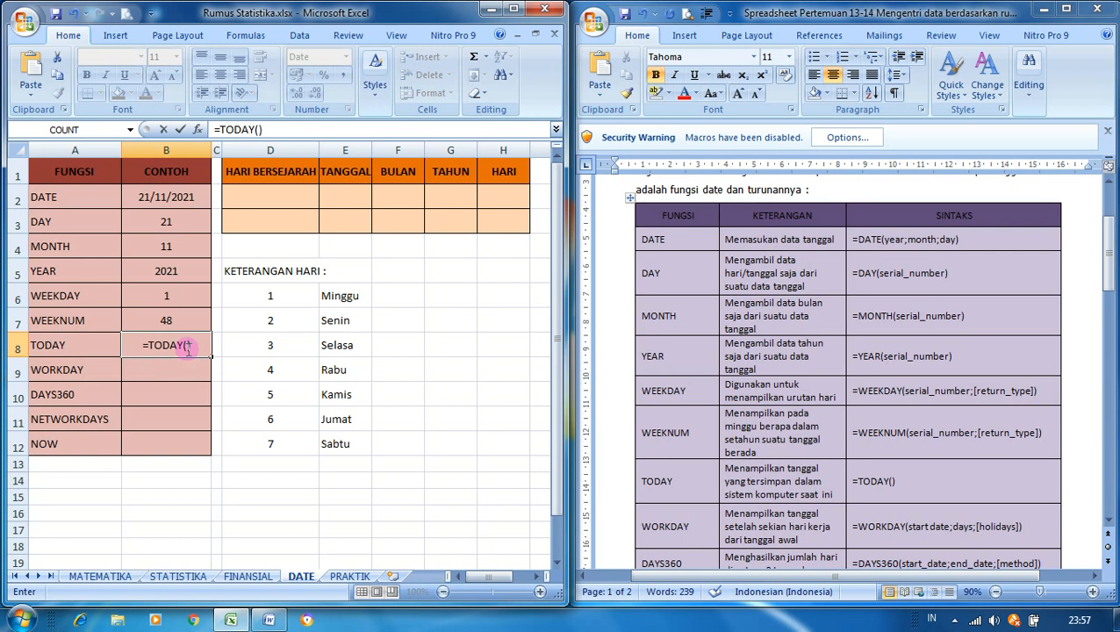
{"action": "key", "text": "Return"}
{"action": "left_click", "coordinate": [187, 349]}
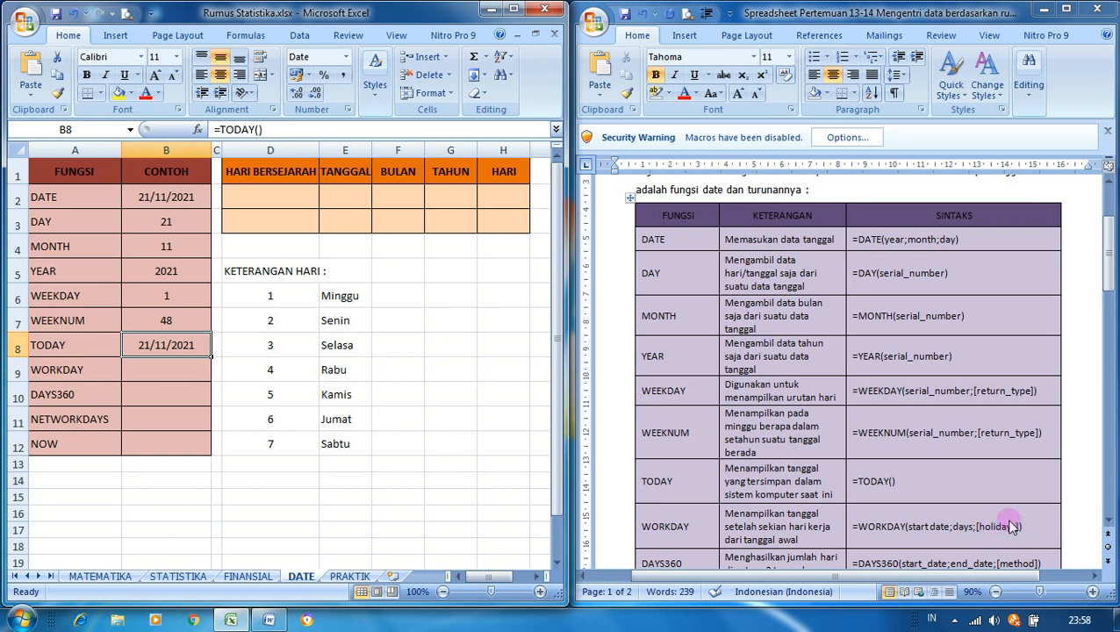
Step: Enter =WORKDAY(B2;20;0) in cell B9 to get the date 20 working days after B2 with no holidays
{"action": "left_click", "coordinate": [191, 371]}
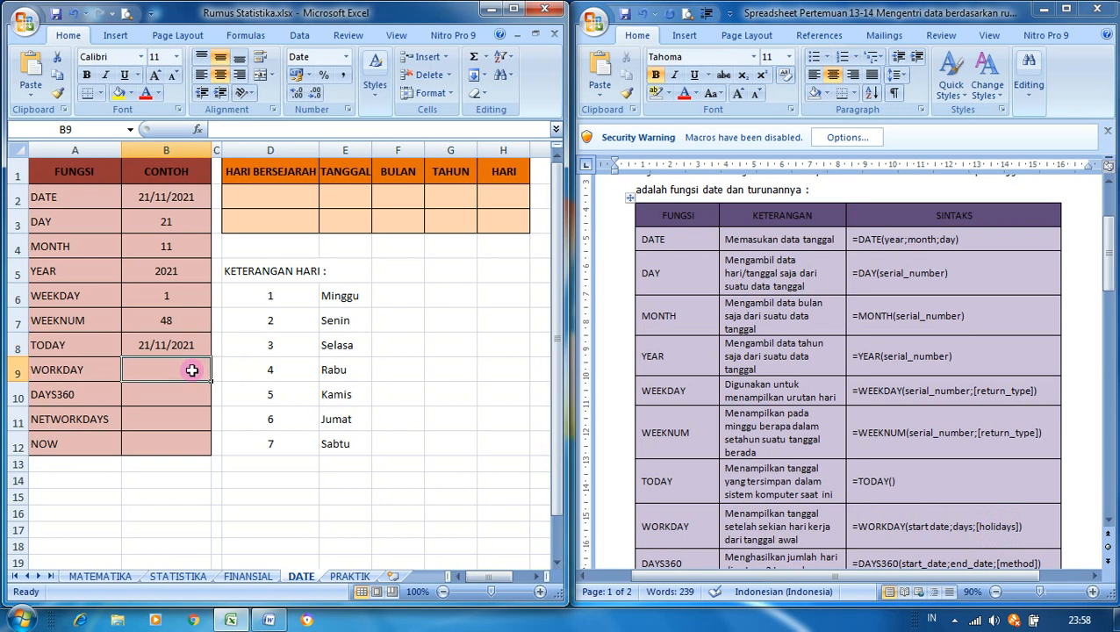
{"action": "type", "text": "="}
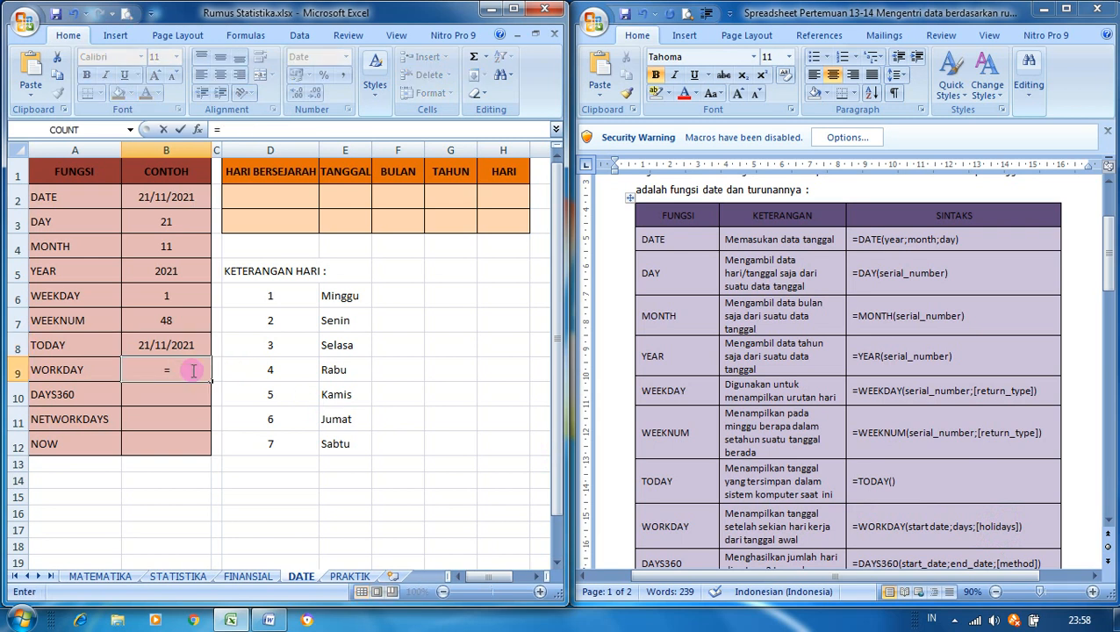
{"action": "type", "text": "WOR"}
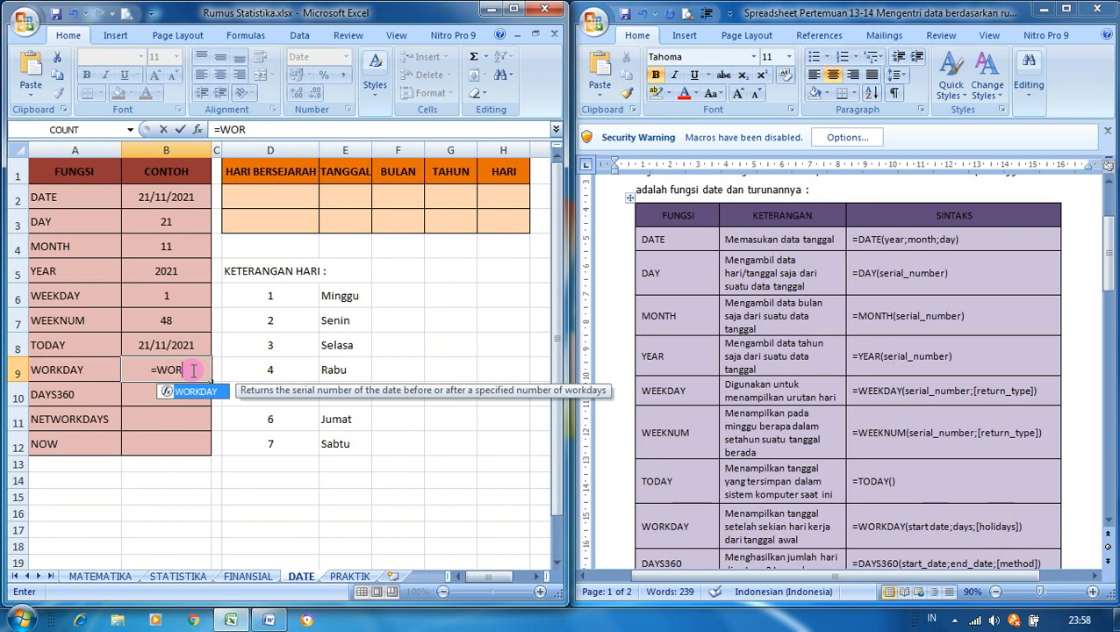
{"action": "type", "text": "KDA"}
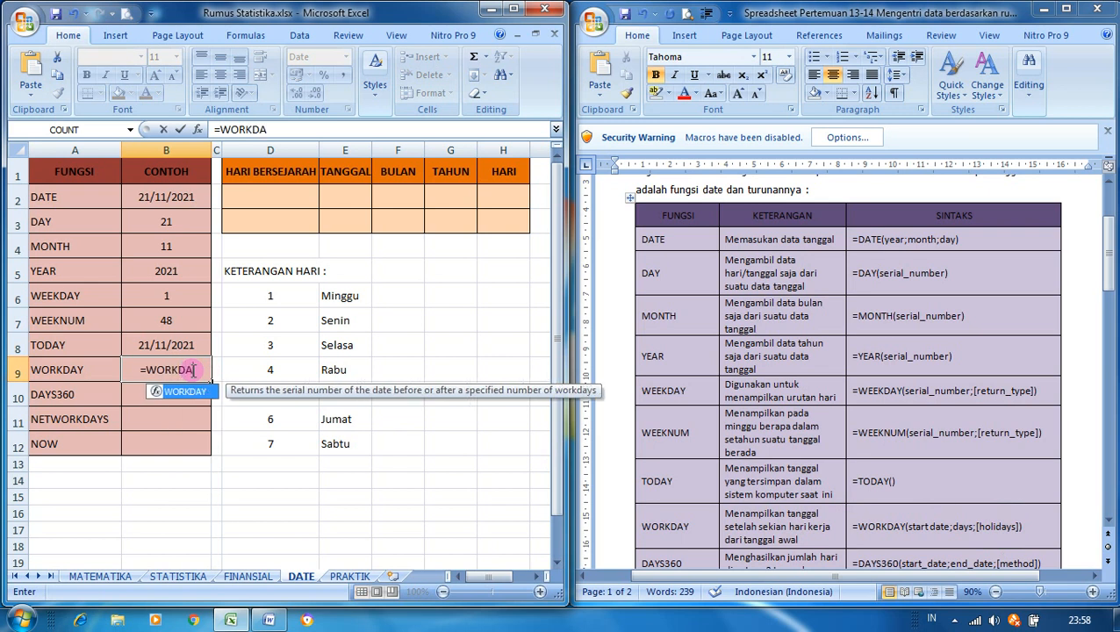
{"action": "type", "text": "Y("}
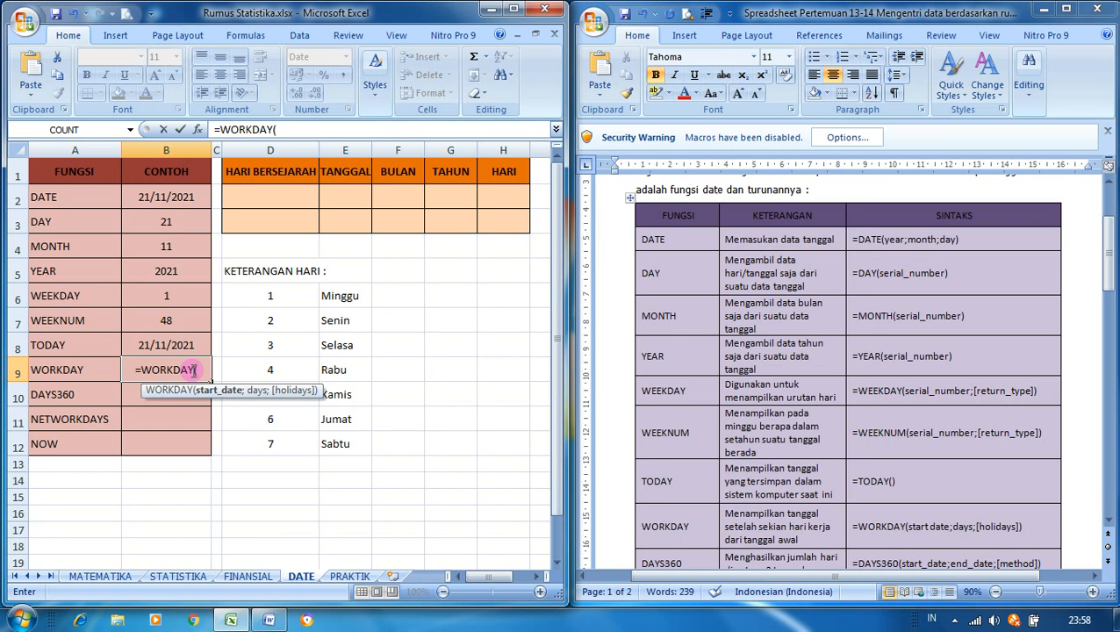
{"action": "left_click", "coordinate": [189, 201]}
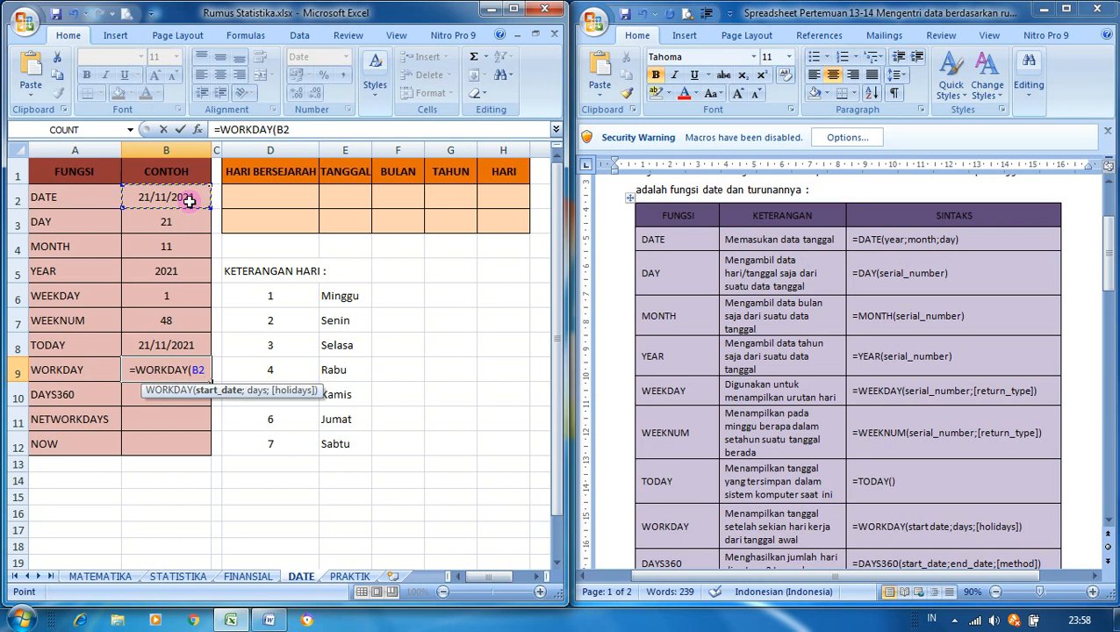
{"action": "type", "text": ";"}
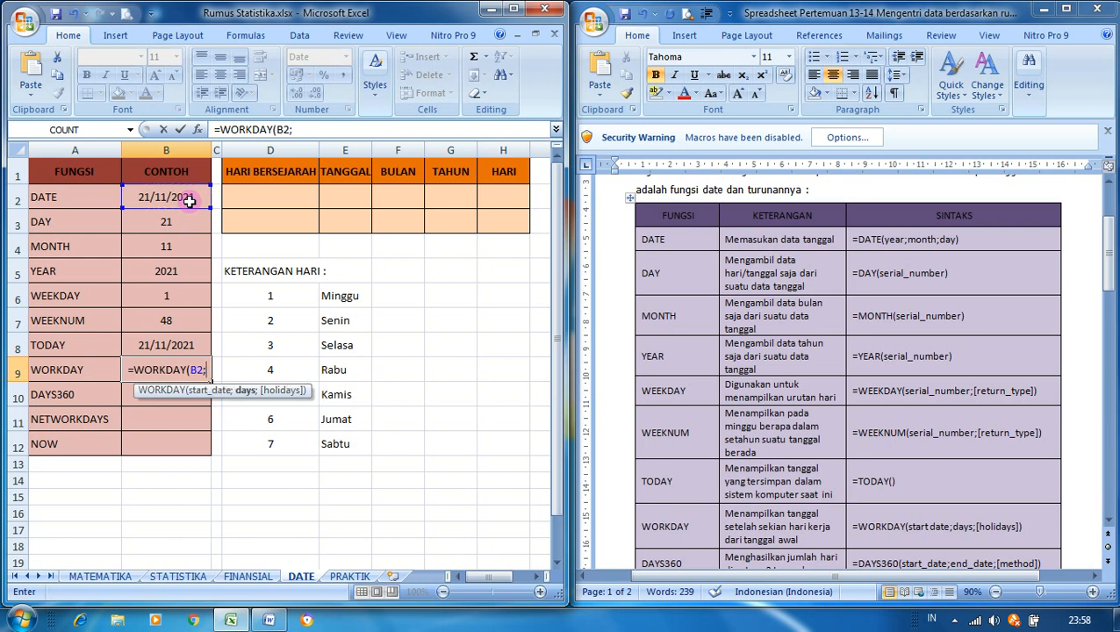
{"action": "type", "text": "20"}
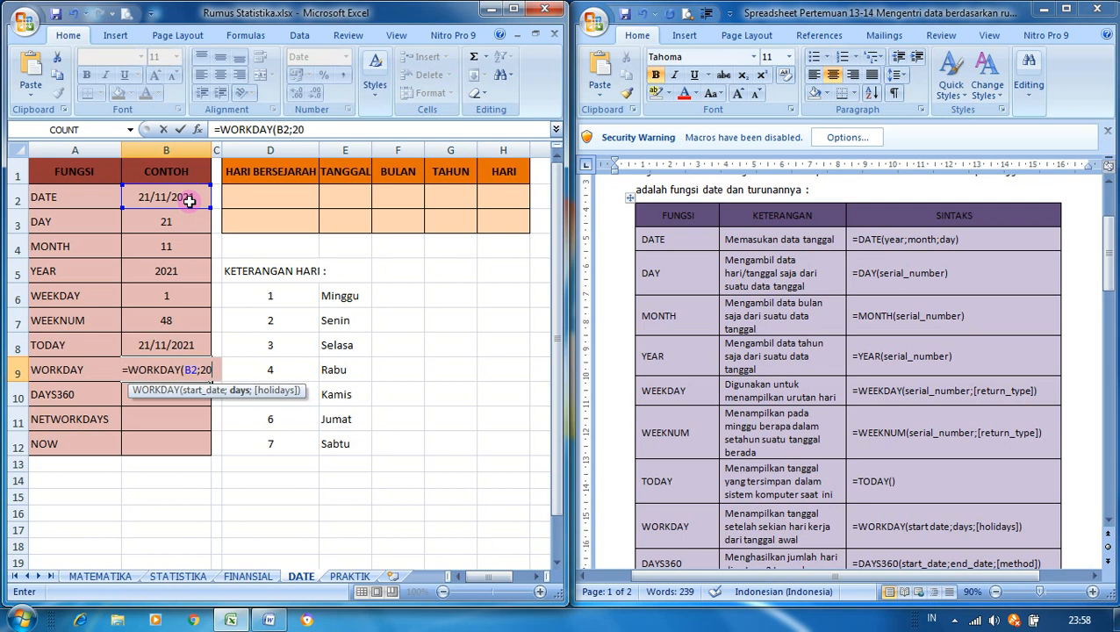
{"action": "type", "text": ";"}
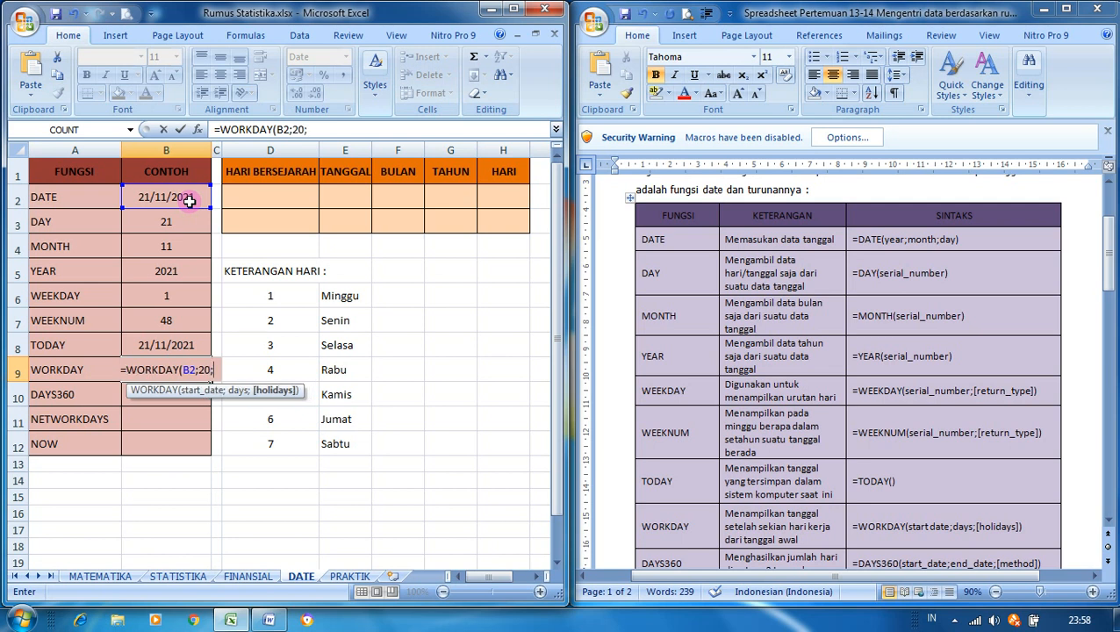
{"action": "type", "text": "0)"}
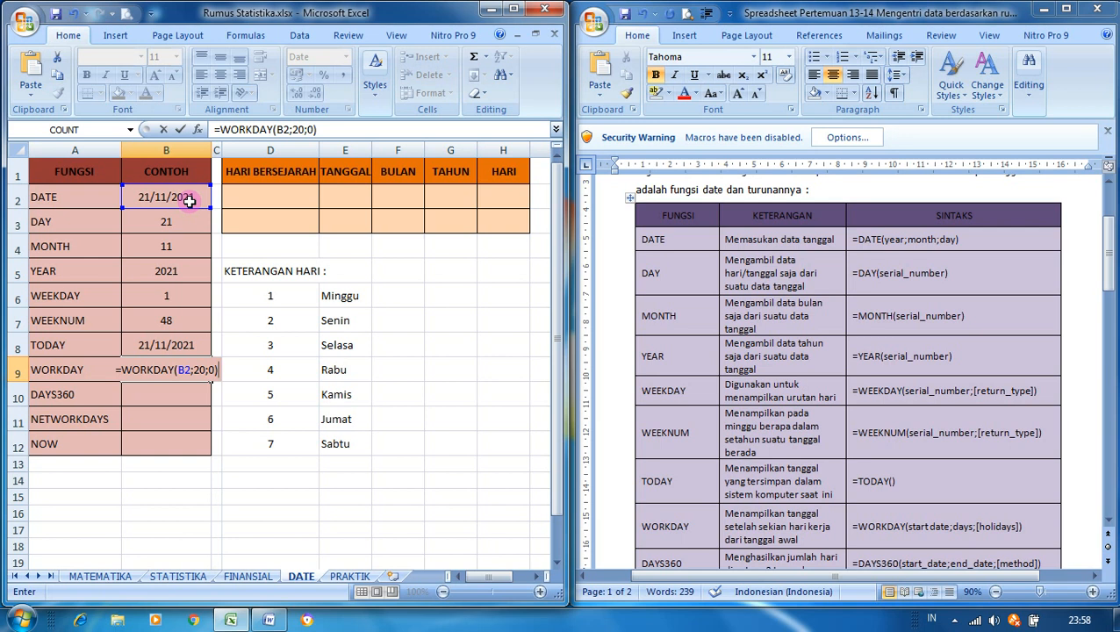
{"action": "key", "text": "Return"}
{"action": "key", "text": "Up"}
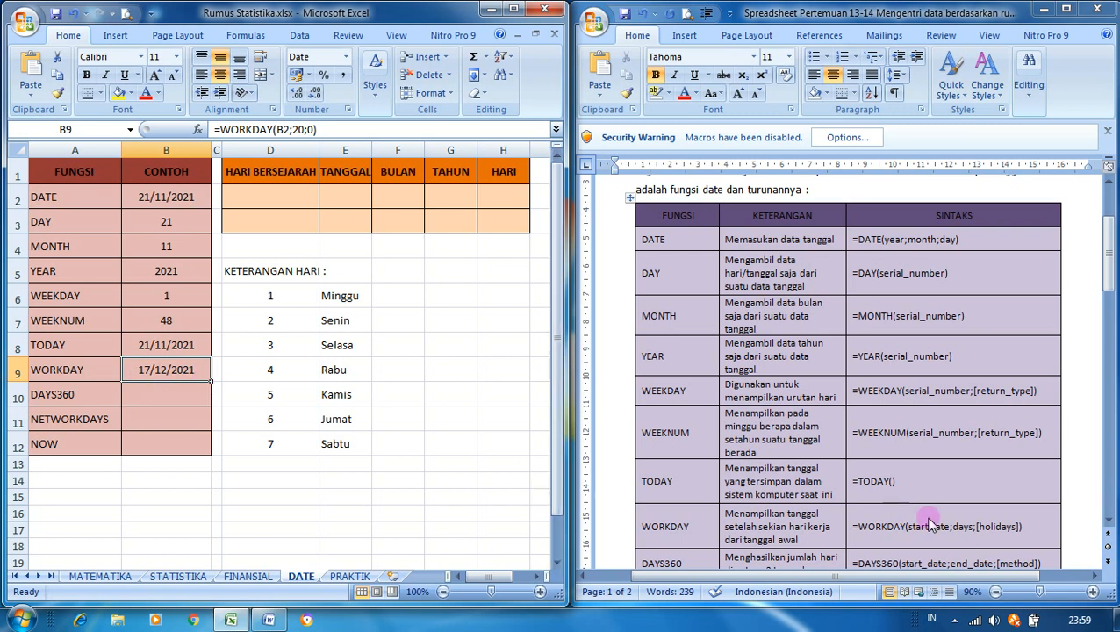
Step: Examine the DAYS360, NETWORKDAYS and NOW rows of the syntax table in the Word document
{"action": "left_click", "coordinate": [1109, 520]}
{"action": "left_click", "coordinate": [1109, 521]}
{"action": "left_click", "coordinate": [1109, 520]}
{"action": "left_click", "coordinate": [1109, 521]}
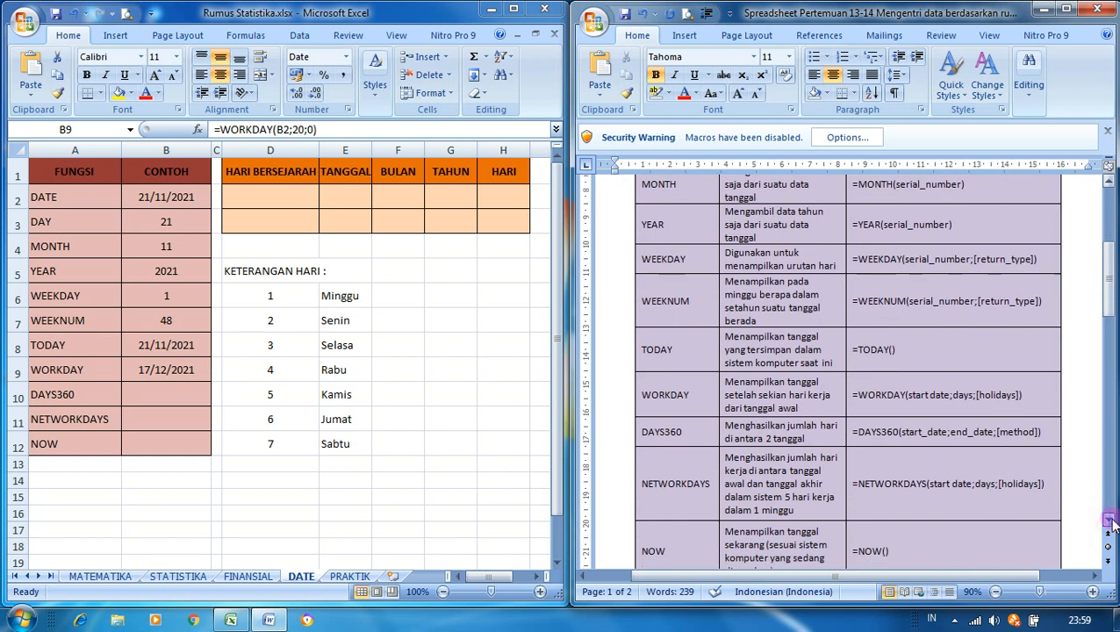
{"action": "left_click", "coordinate": [1109, 521]}
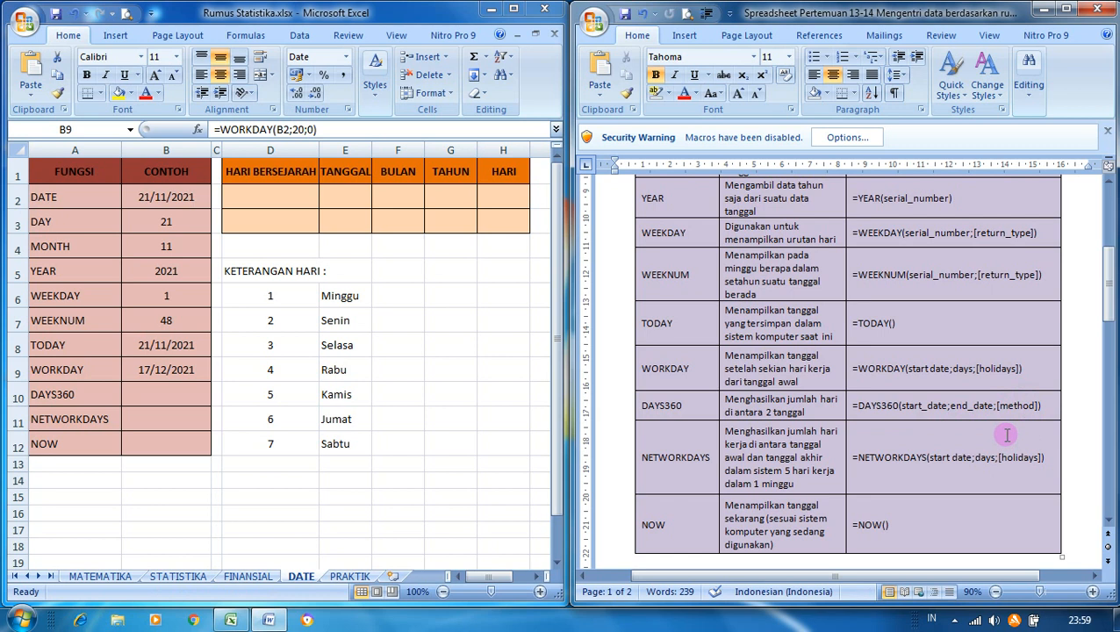
Step: Enter =DAYS360(B2;B9) in cell B10 to get the number of days between the dates in B2 and B9
{"action": "left_click", "coordinate": [196, 400]}
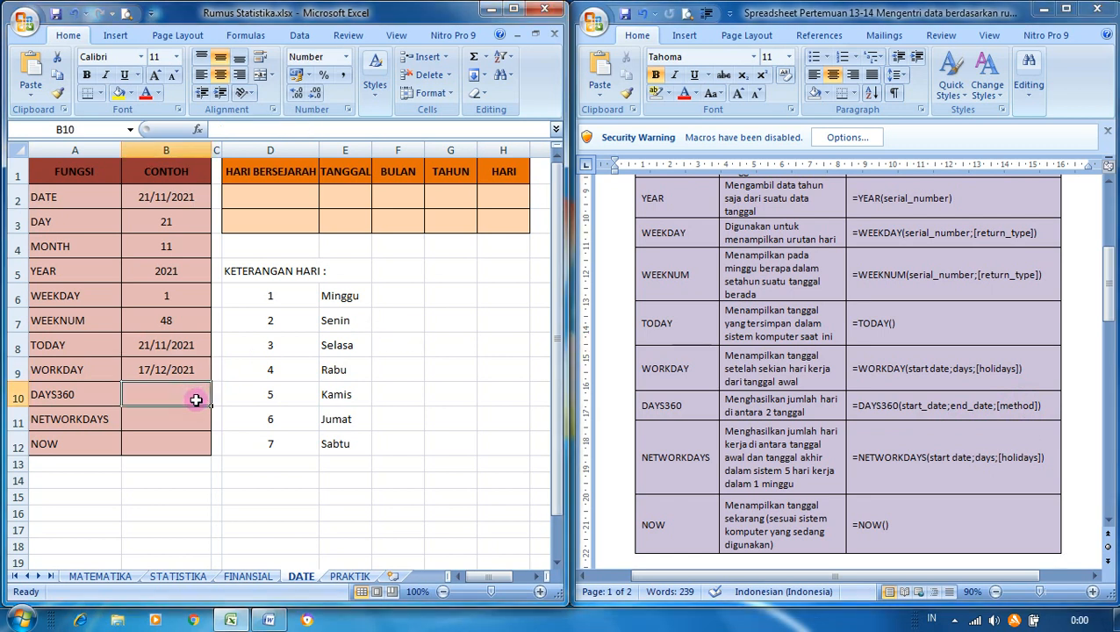
{"action": "type", "text": "="}
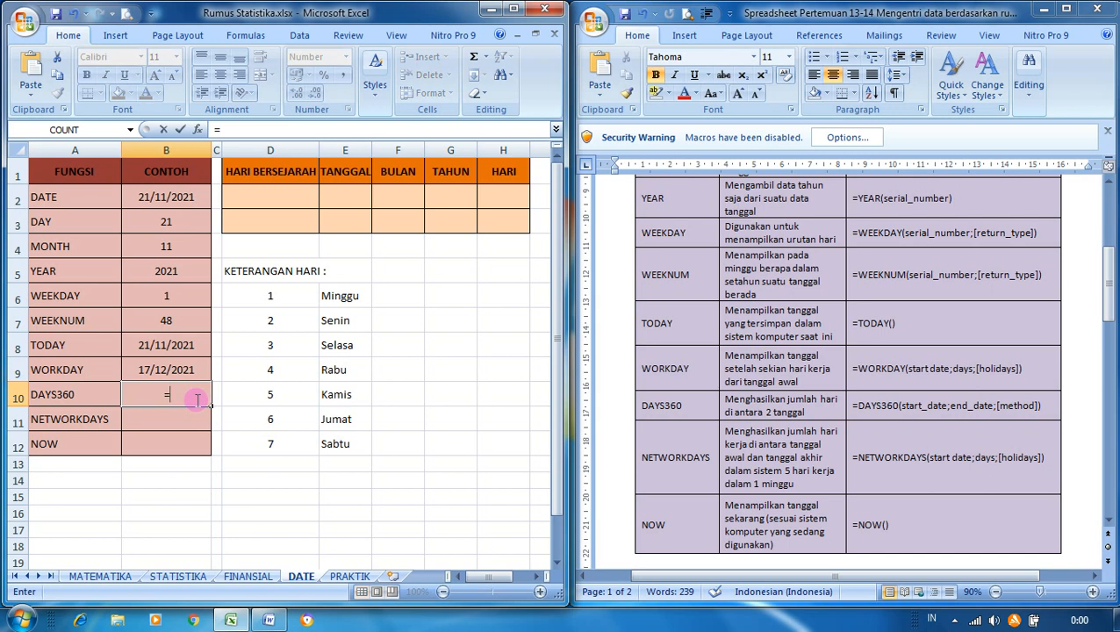
{"action": "type", "text": "DAYS360("}
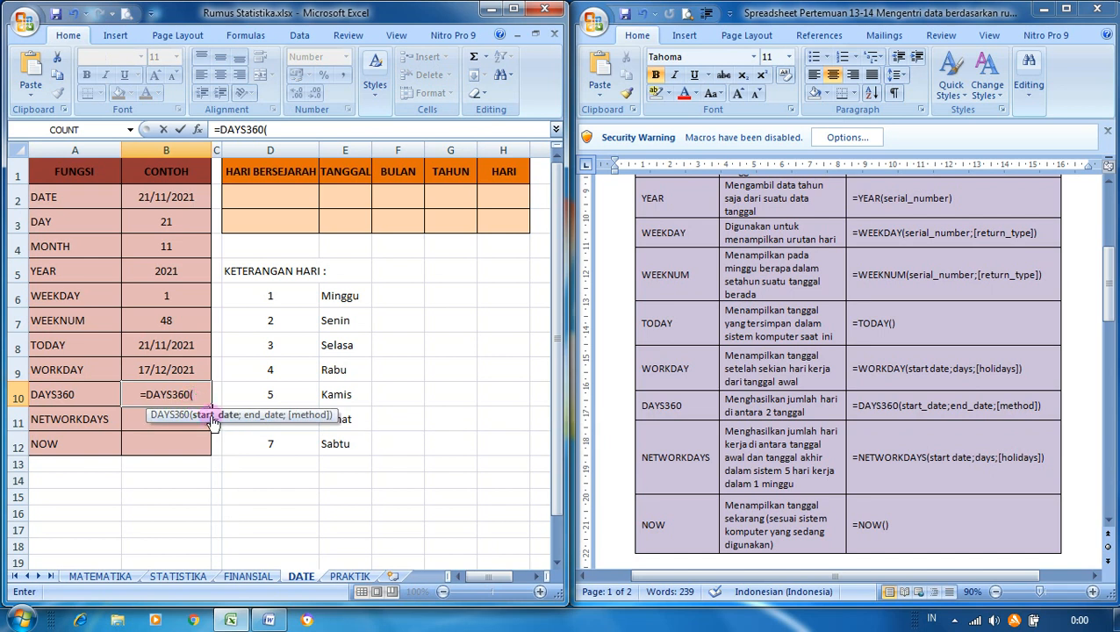
{"action": "left_click", "coordinate": [179, 201]}
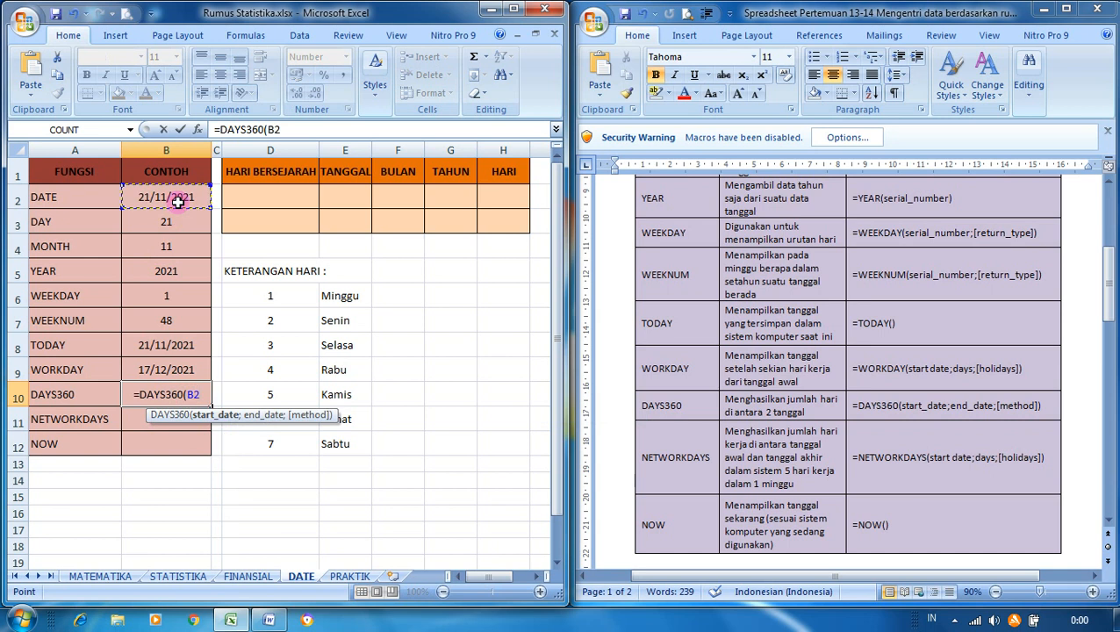
{"action": "type", "text": ";"}
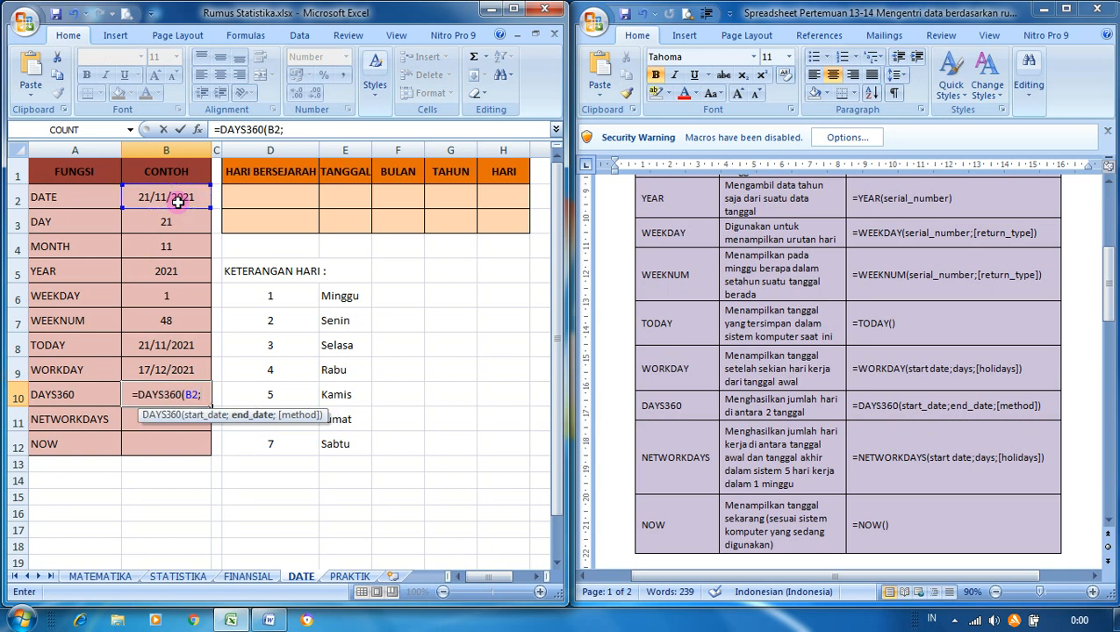
{"action": "left_click", "coordinate": [172, 373]}
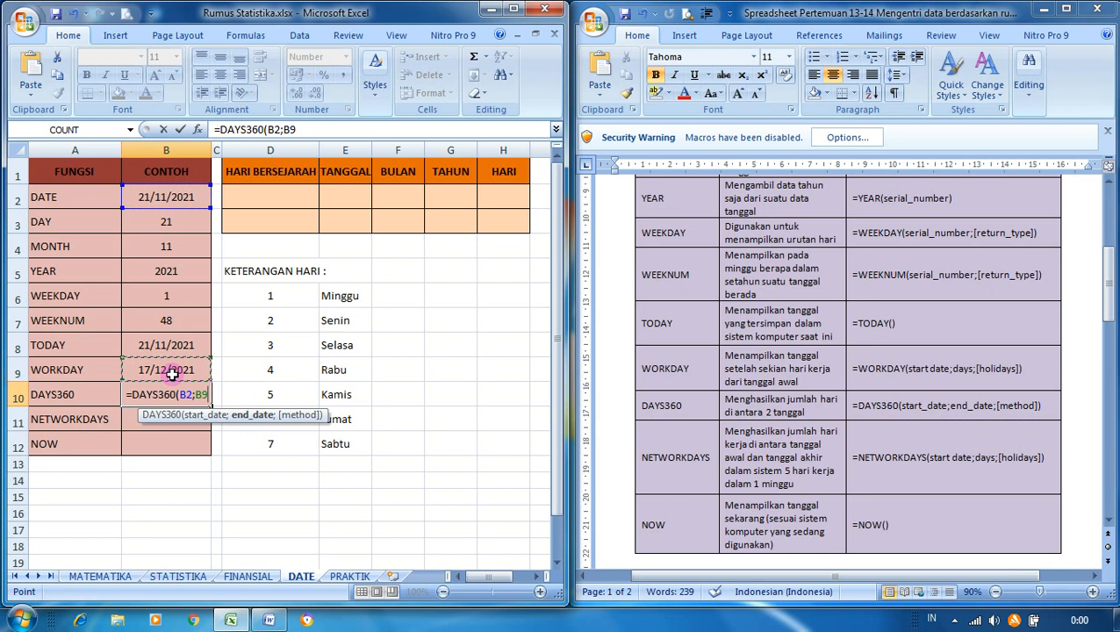
{"action": "type", "text": ")"}
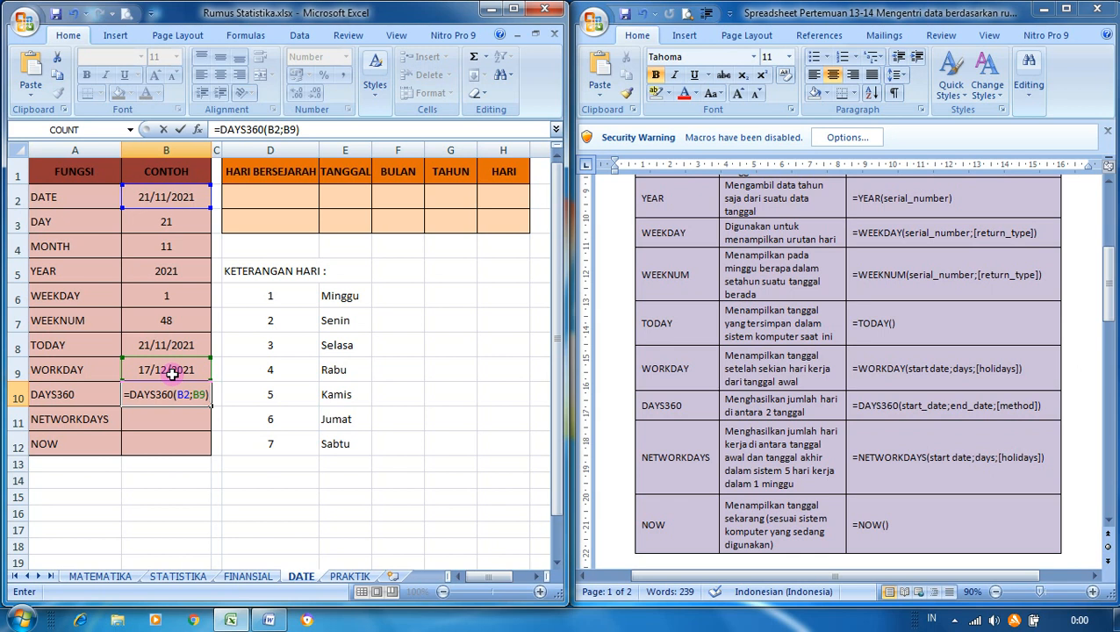
{"action": "key", "text": "Return"}
{"action": "key", "text": "Up"}
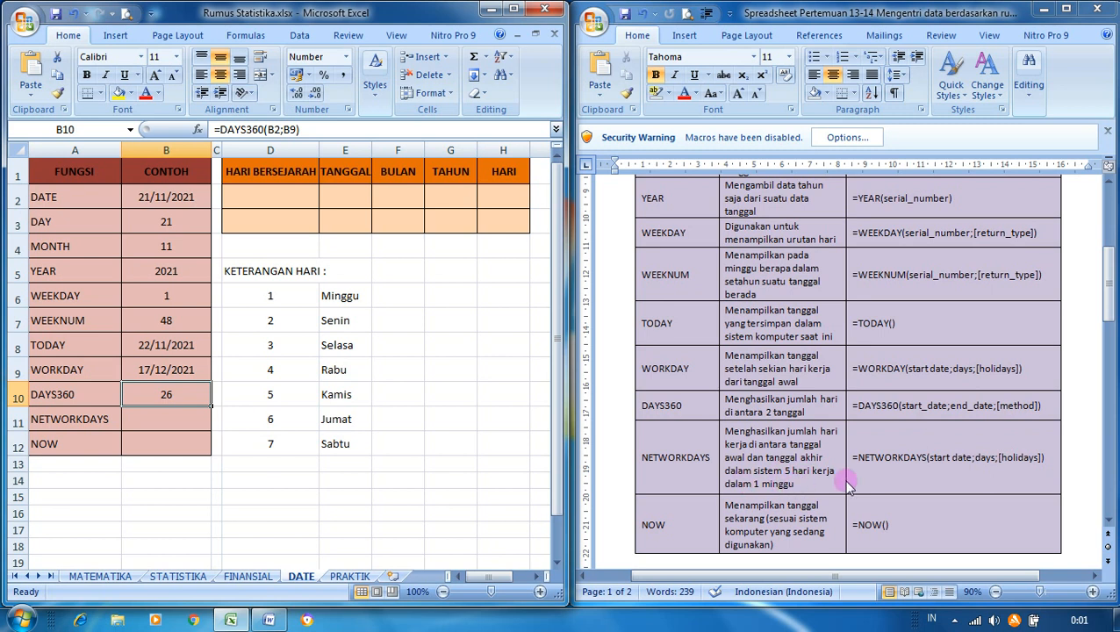
Step: Enter =NETWORKDAYS(B2;B9;0) in cell B11 to count the working days between B2 and B9 with no holidays
{"action": "left_click", "coordinate": [196, 419]}
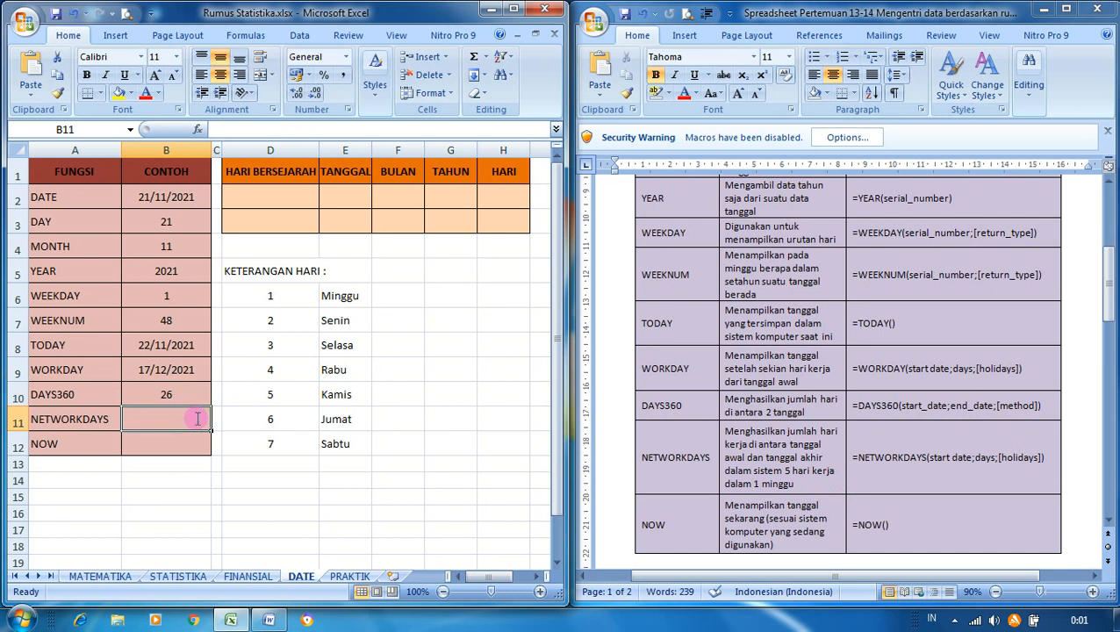
{"action": "type", "text": "=NET"}
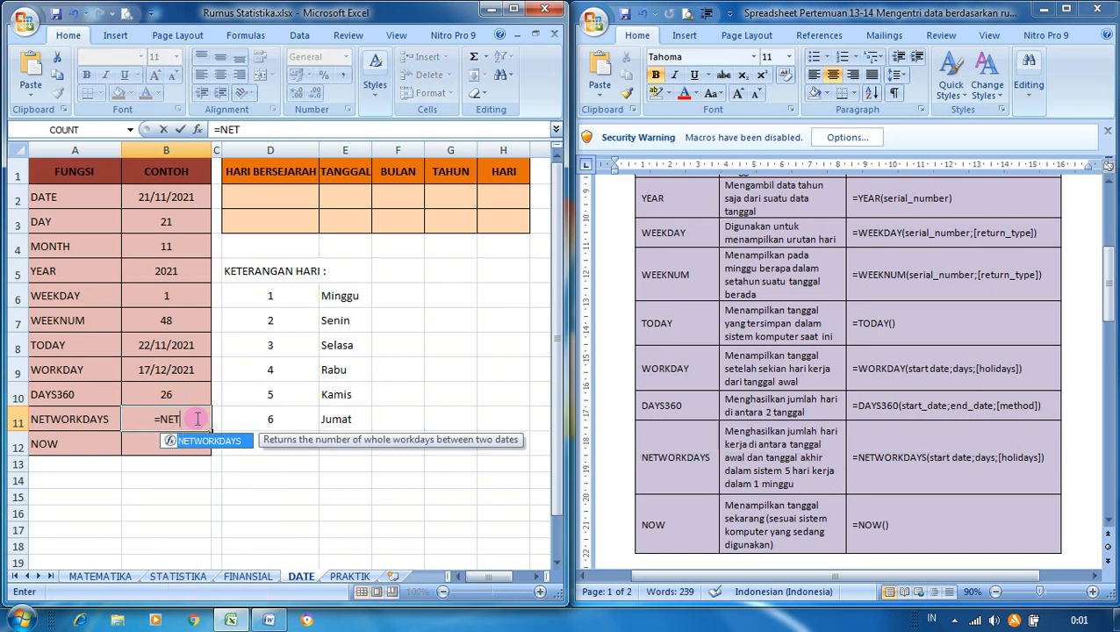
{"action": "type", "text": "WORK"}
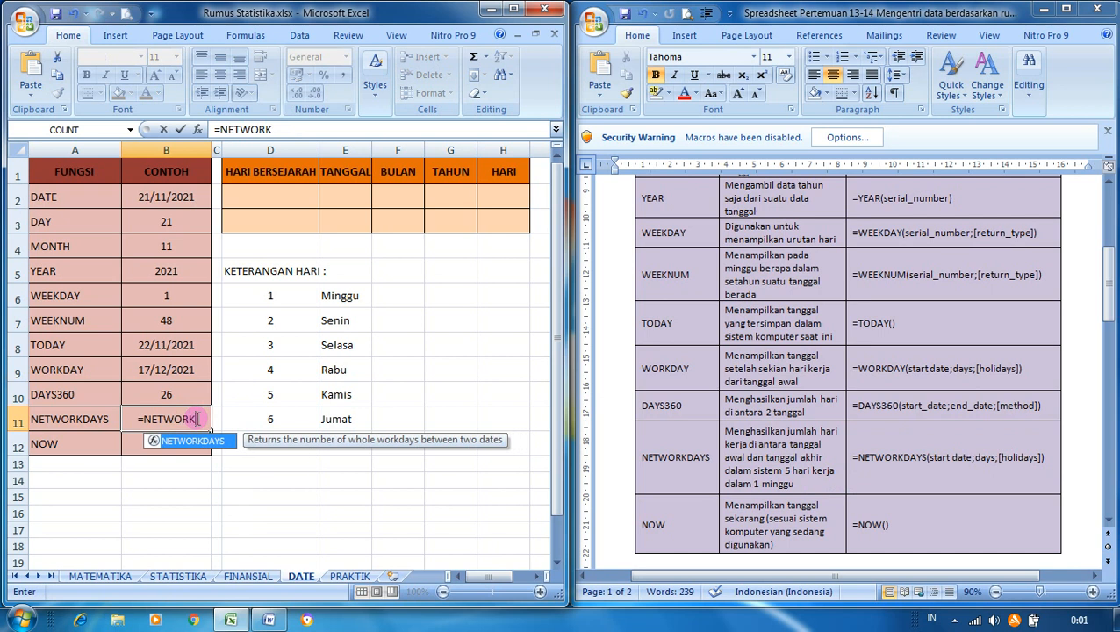
{"action": "type", "text": "DAYS("}
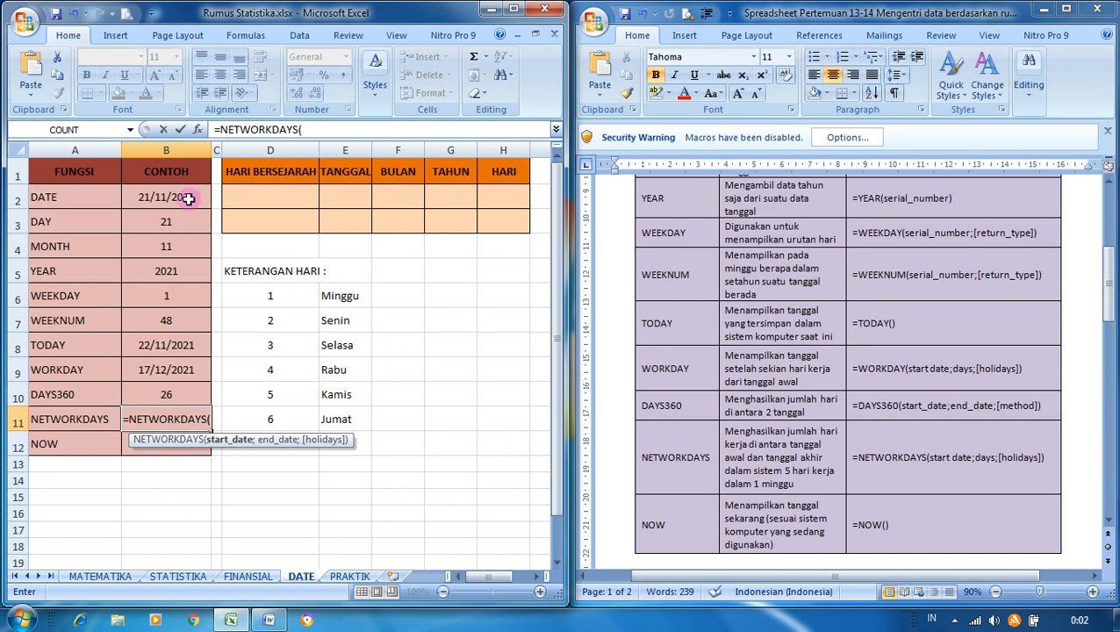
{"action": "left_click", "coordinate": [188, 199]}
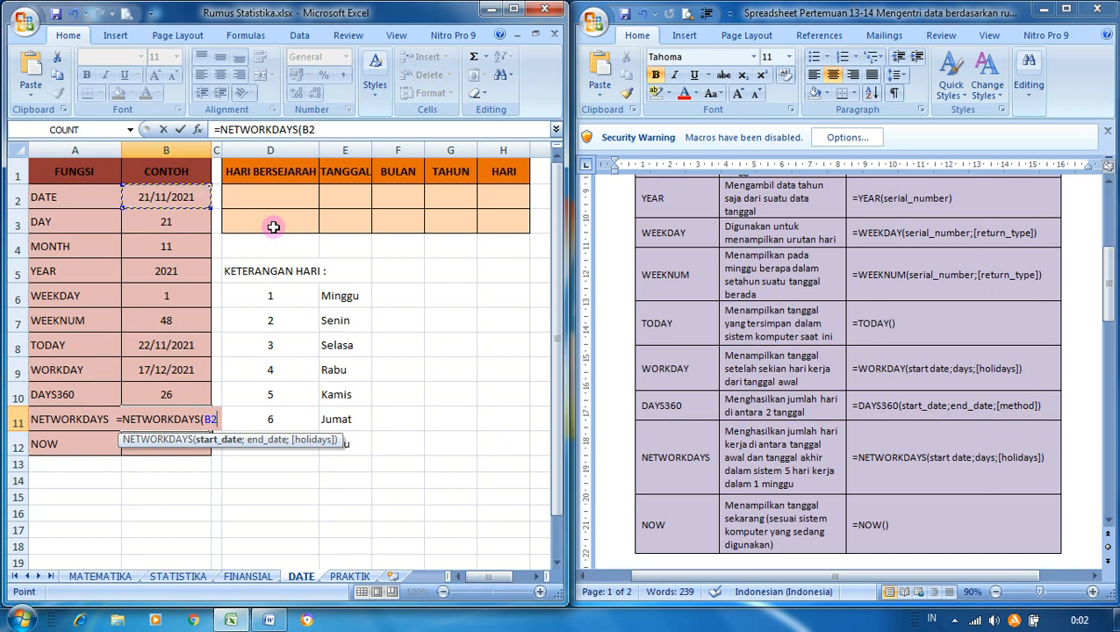
{"action": "type", "text": ";"}
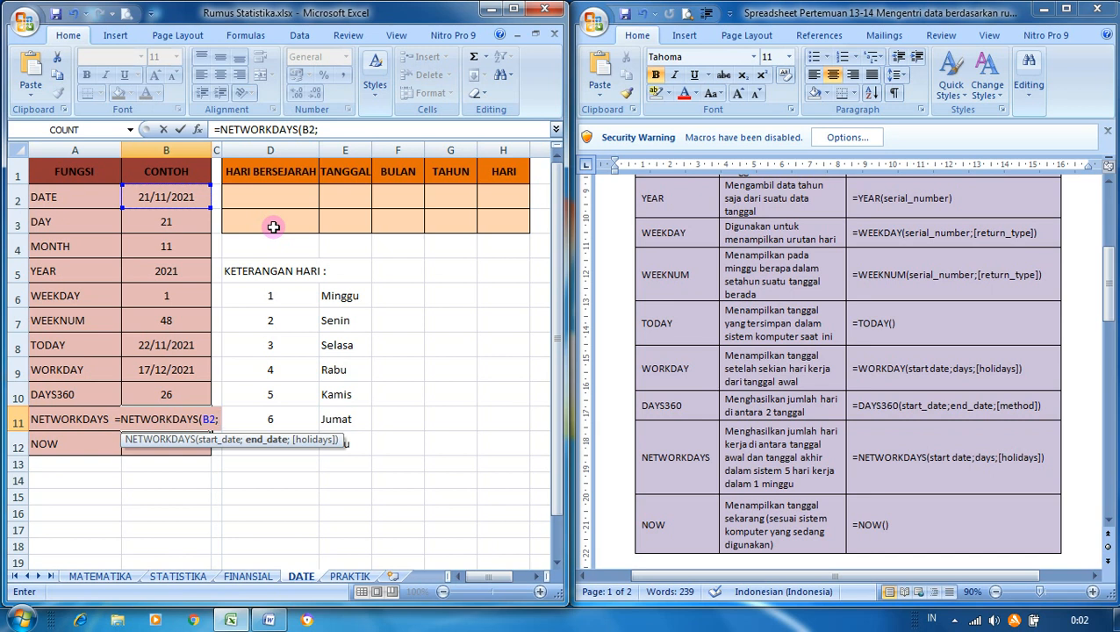
{"action": "left_click", "coordinate": [193, 372]}
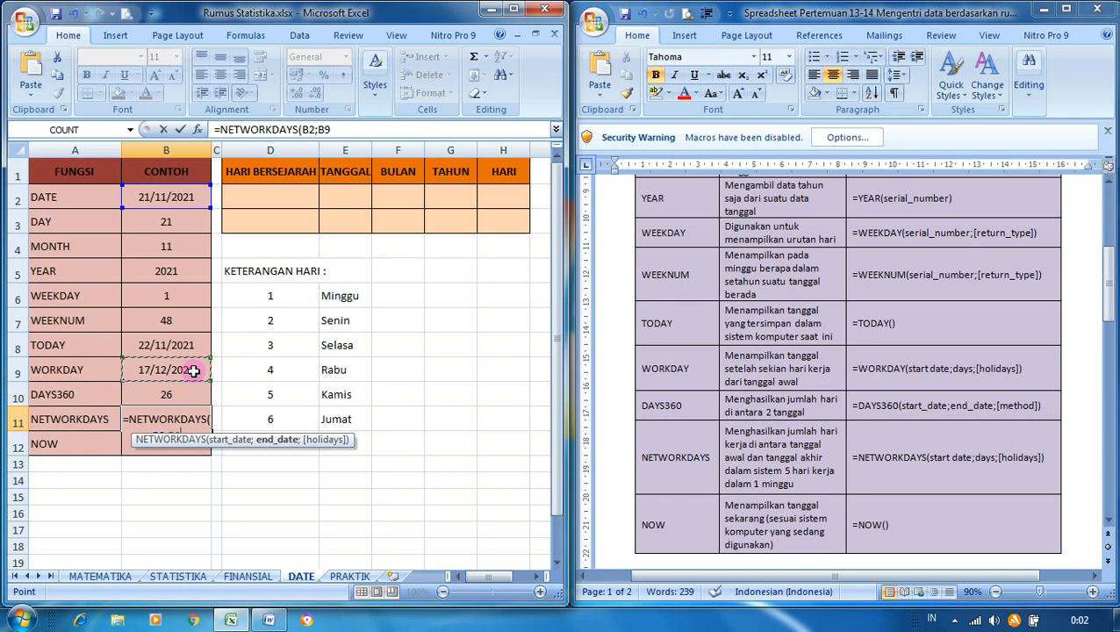
{"action": "type", "text": ";"}
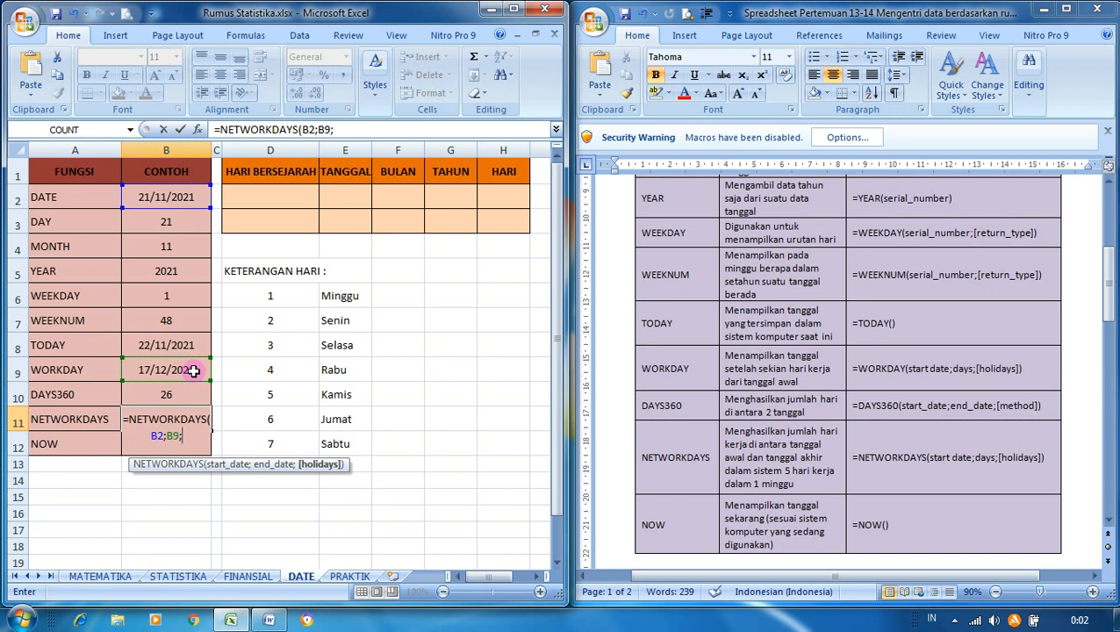
{"action": "type", "text": "0)"}
{"action": "key", "text": "Return"}
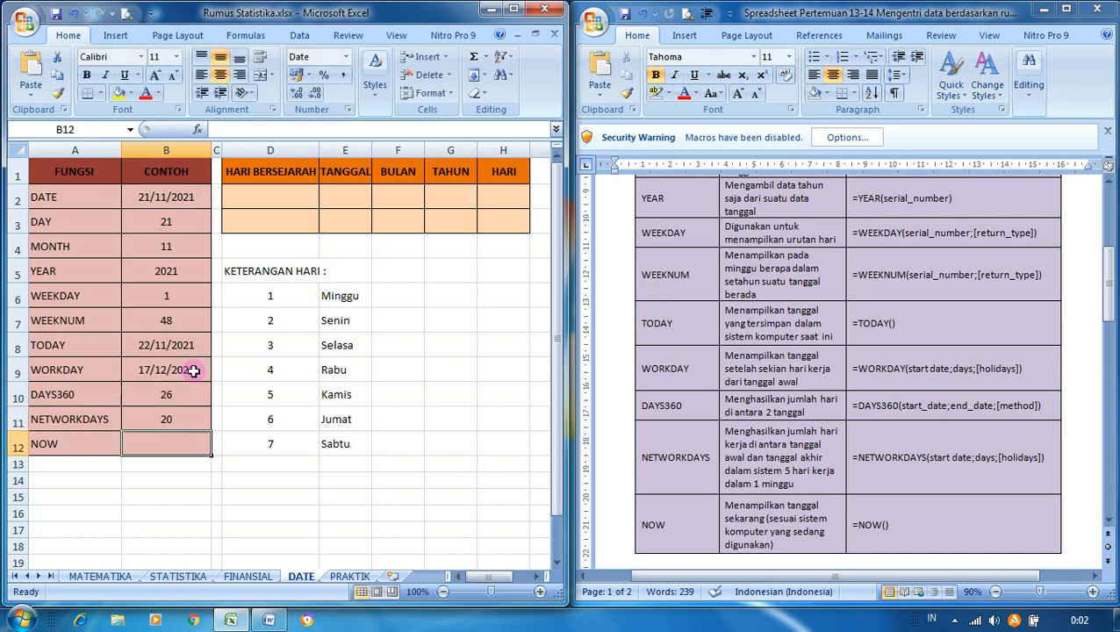
{"action": "key", "text": "Up"}
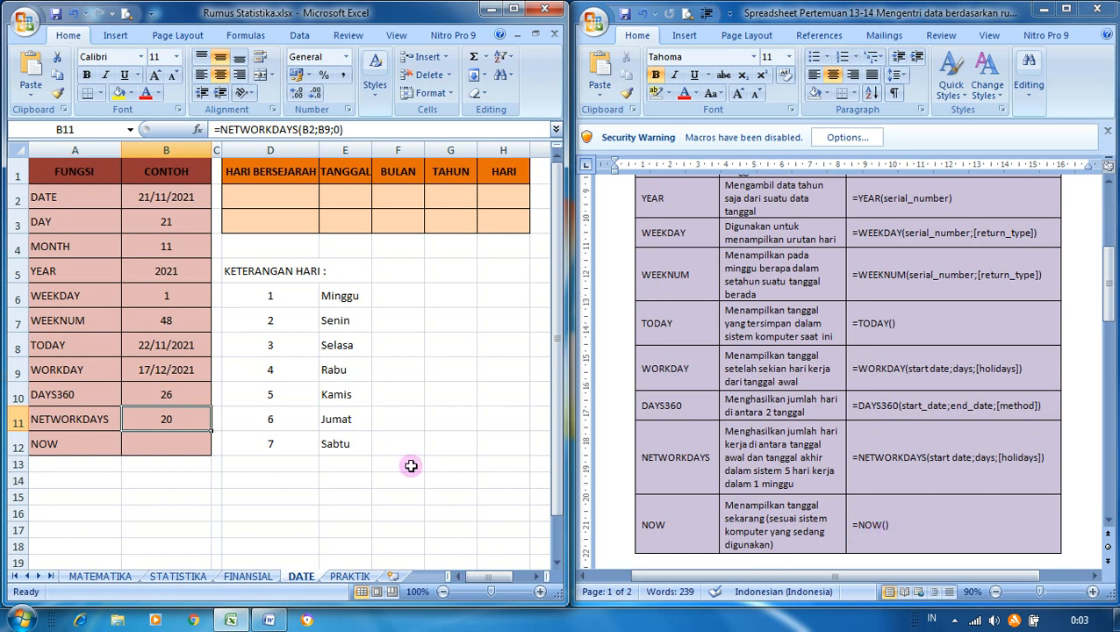
Step: Enter =NOW() in cell B12 as the example for the NOW function
{"action": "left_click", "coordinate": [180, 446]}
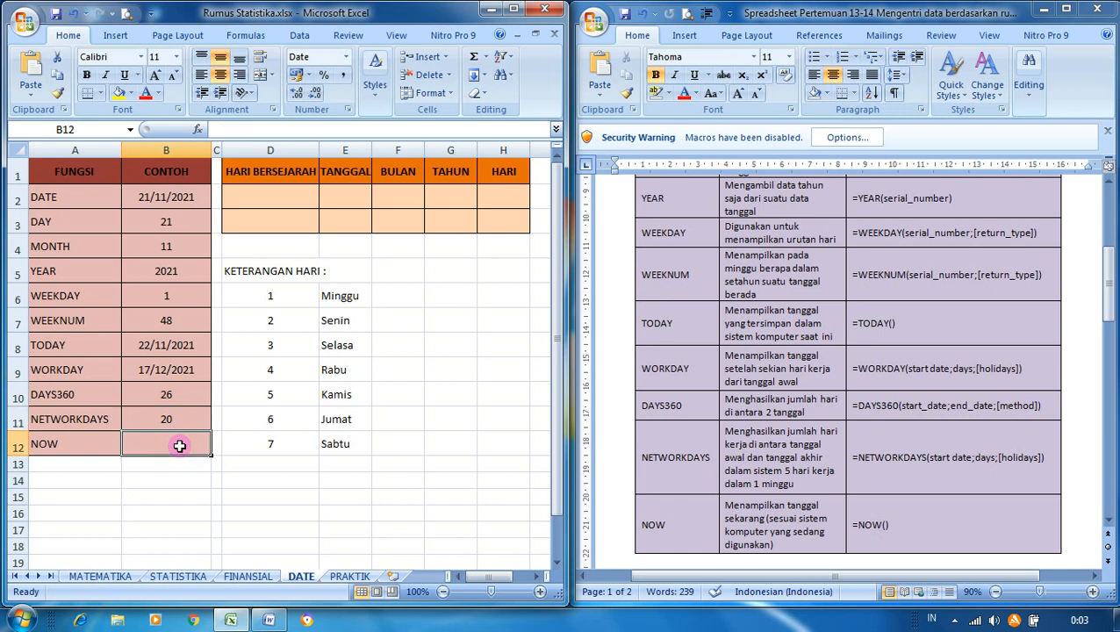
{"action": "type", "text": "="}
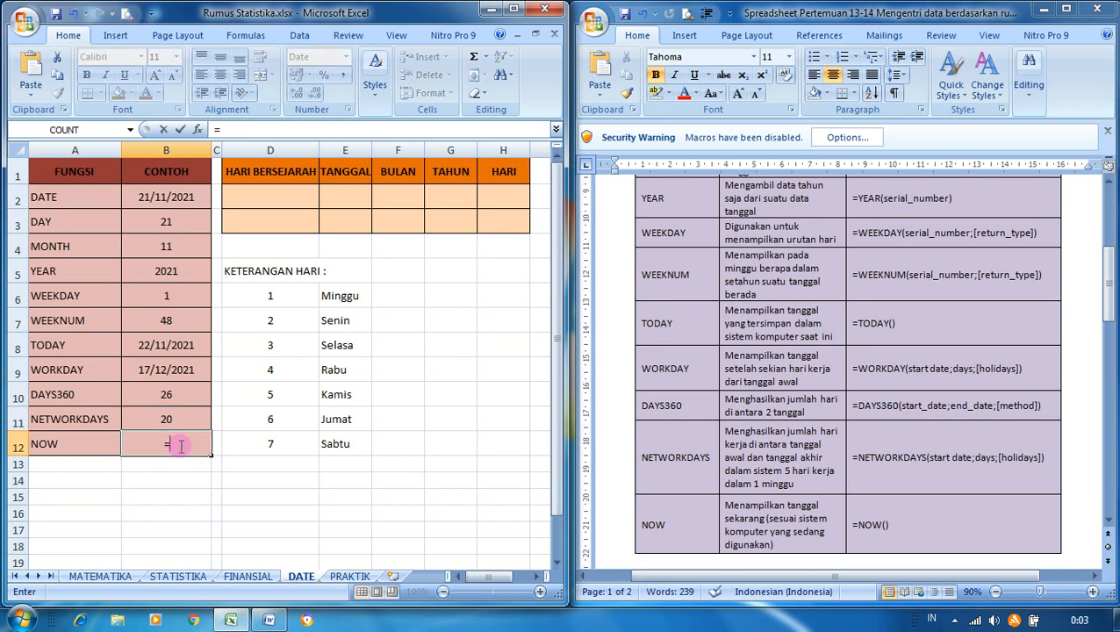
{"action": "type", "text": "N"}
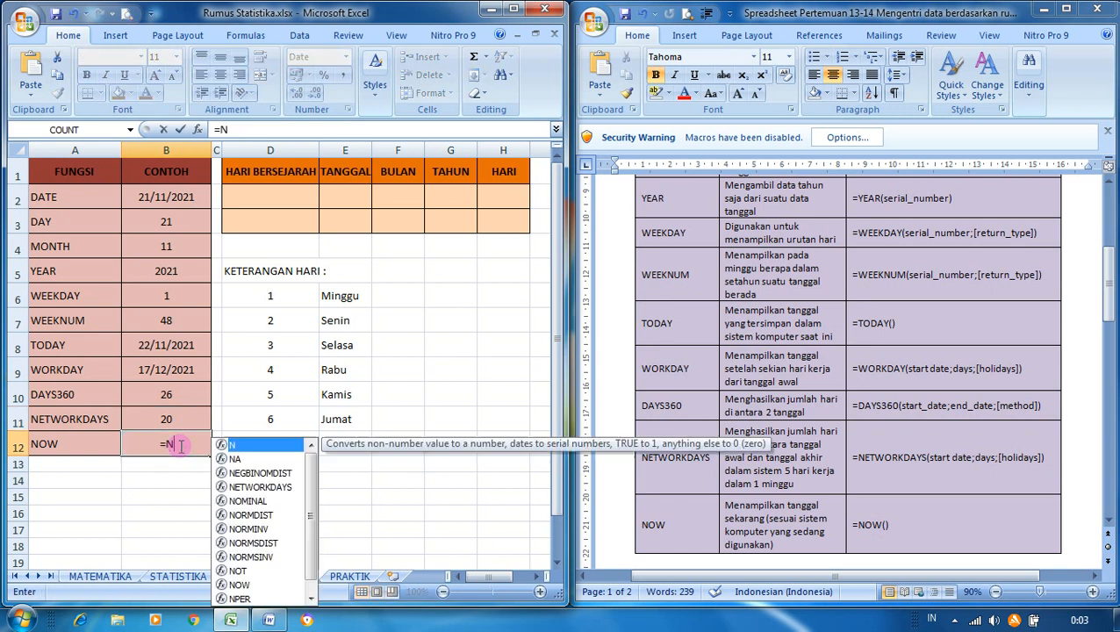
{"action": "type", "text": "OW"}
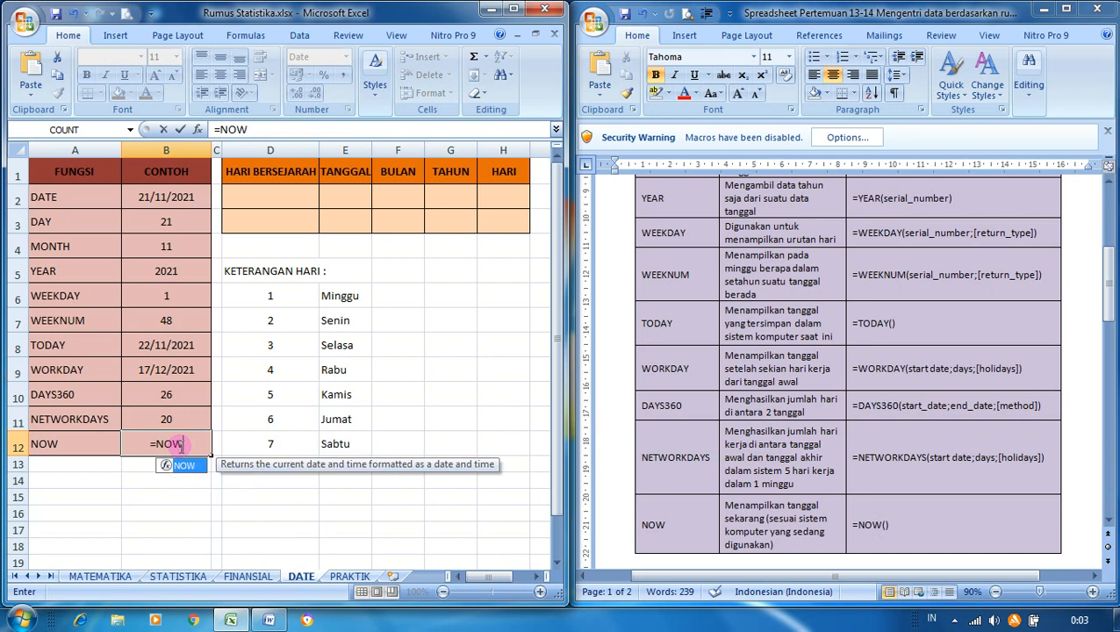
{"action": "type", "text": "()"}
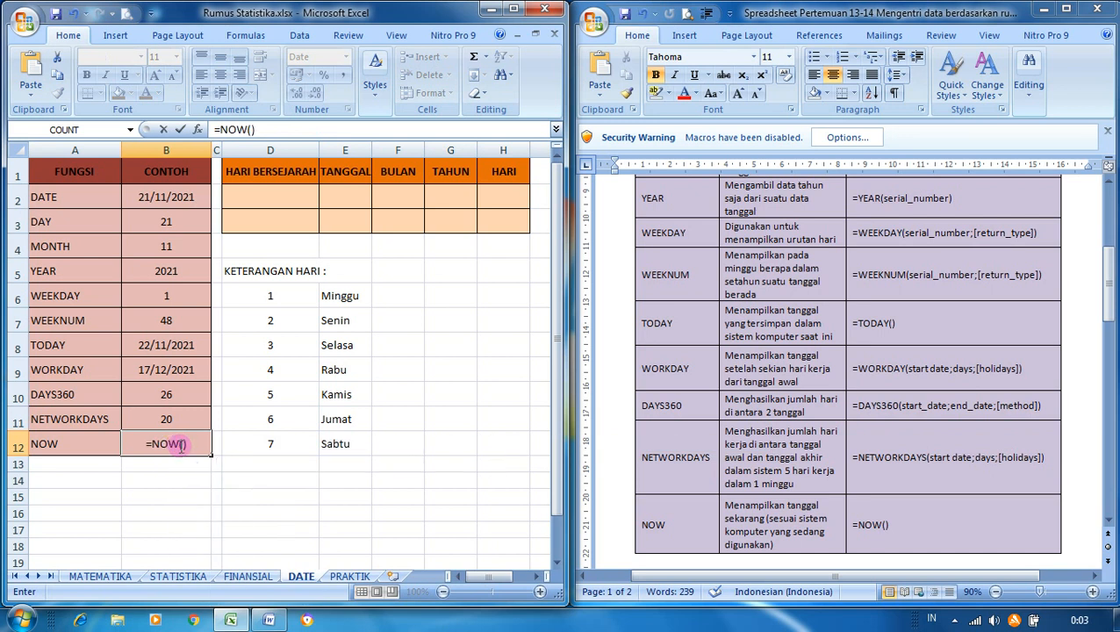
{"action": "key", "text": "Return"}
{"action": "left_click", "coordinate": [179, 446]}
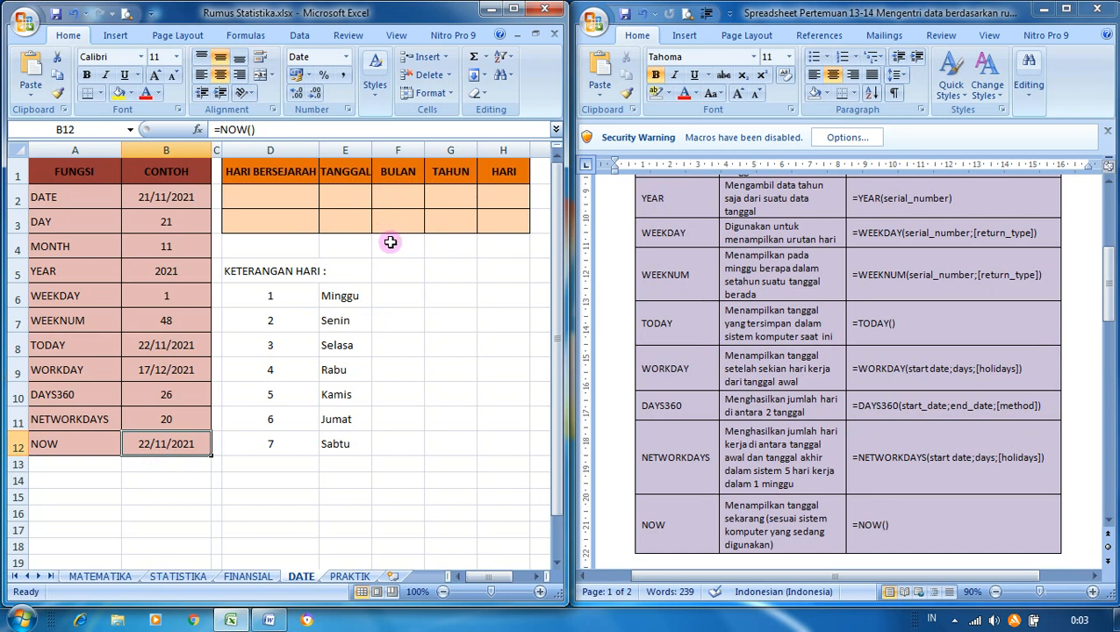
Step: Enter the first historic date from the Word document's exercise table, 17/08/1945, in cell D2 under HARI BERSEJARAH
{"action": "left_click", "coordinate": [1110, 524]}
{"action": "left_click_drag", "start_coordinate": [1109, 524], "coordinate": [1110, 524]}
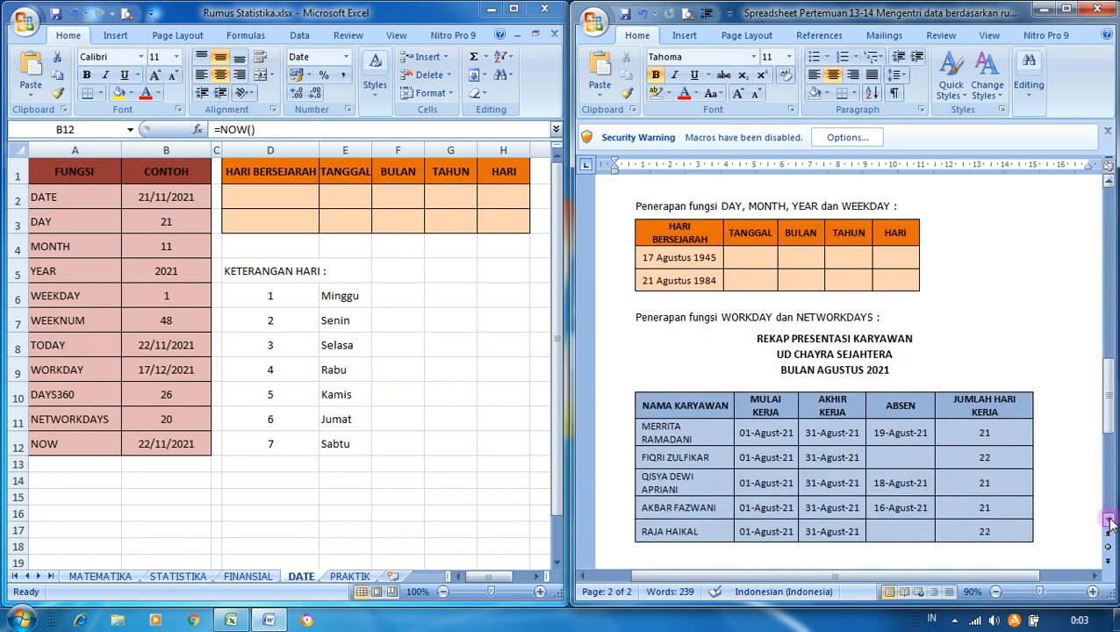
{"action": "left_click", "coordinate": [1110, 524]}
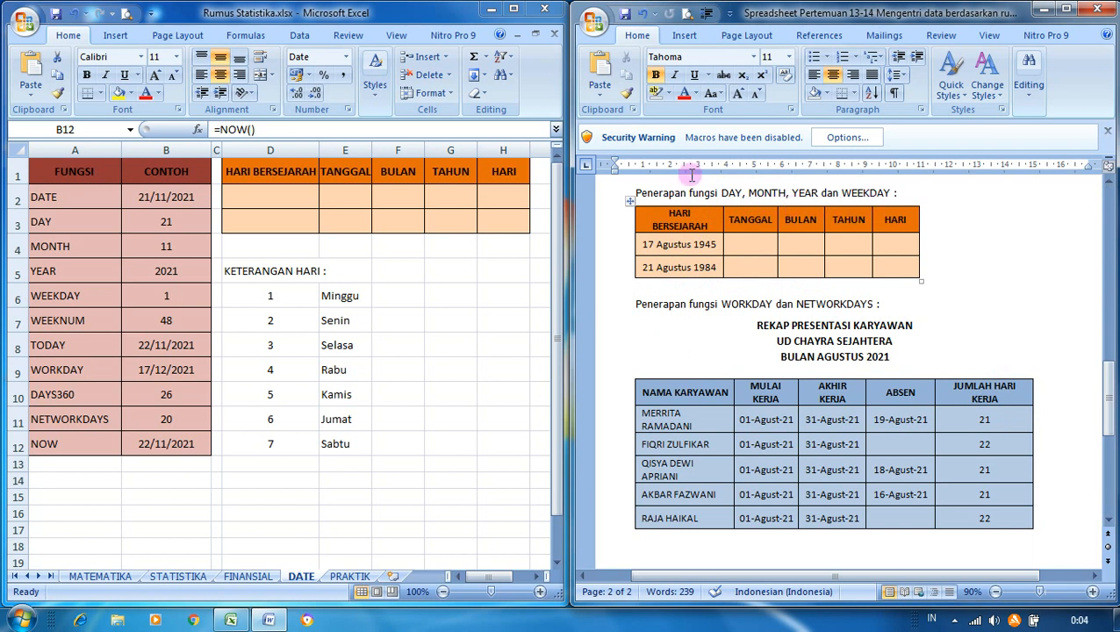
{"action": "left_click", "coordinate": [296, 195]}
{"action": "left_click", "coordinate": [297, 197]}
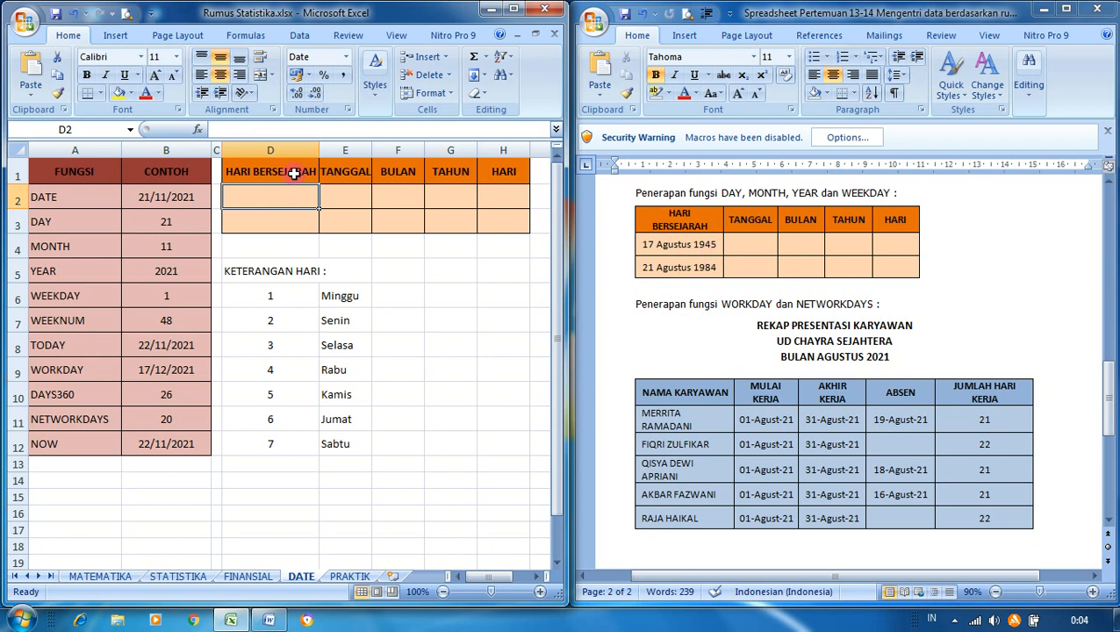
{"action": "type", "text": "17/"}
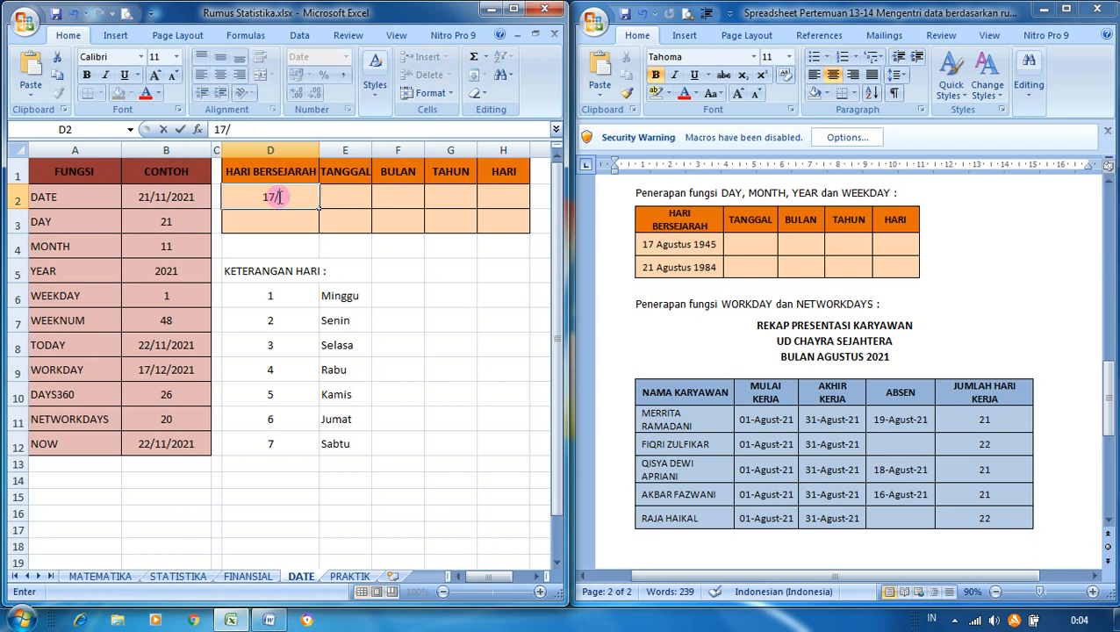
{"action": "type", "text": "08/1945"}
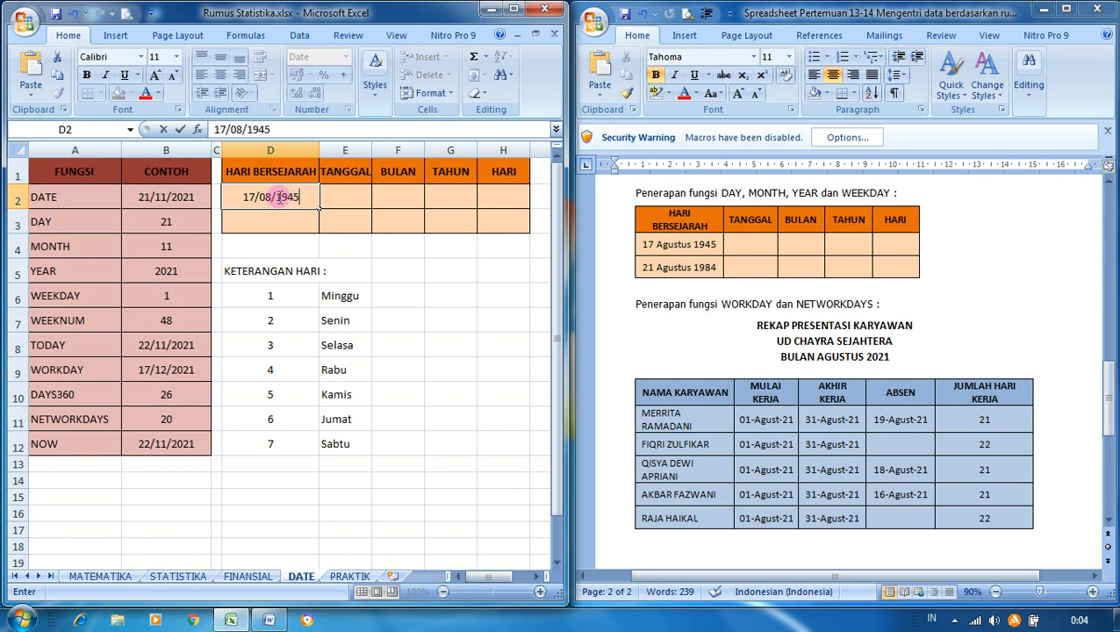
{"action": "key", "text": "Return"}
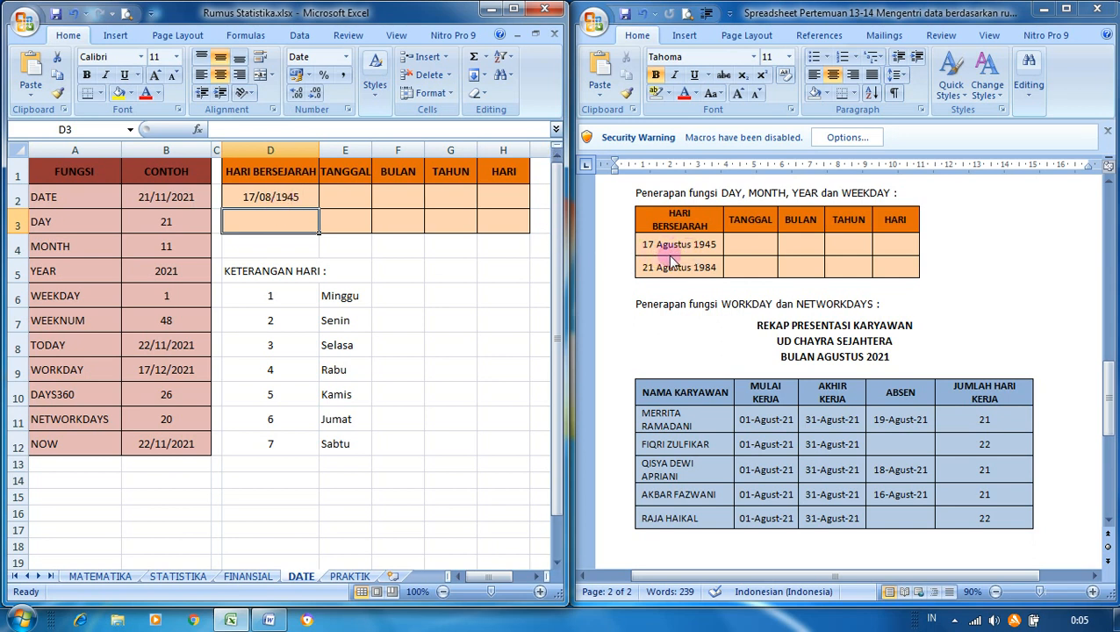
Step: Open the detailed number formats for cell D2 and select the Indonesian date type 14 Maret 2001
{"action": "left_click", "coordinate": [298, 195]}
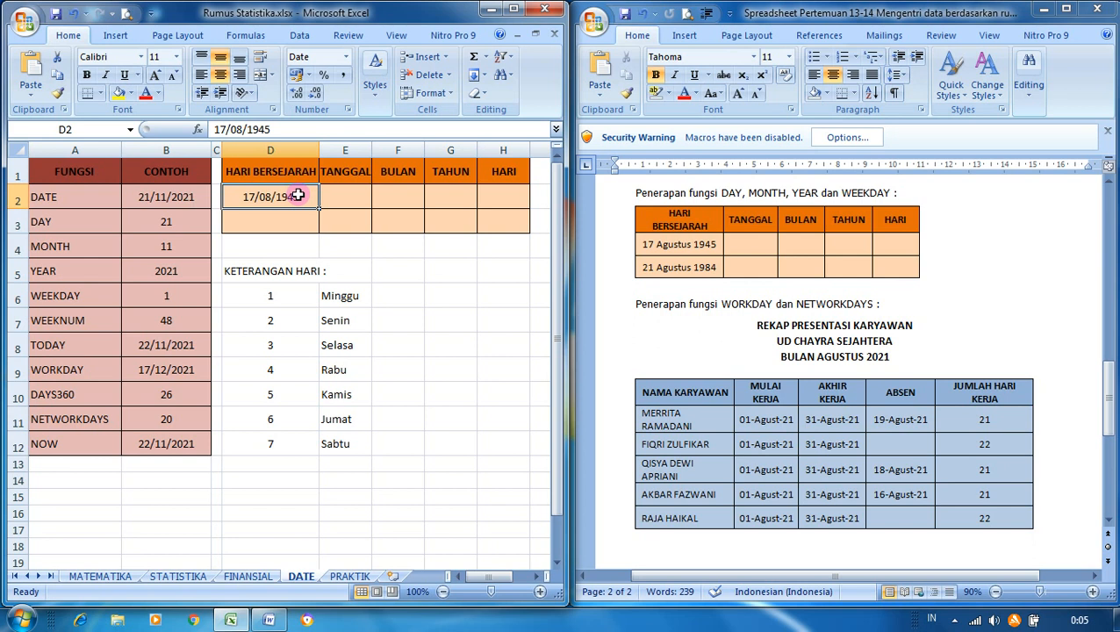
{"action": "left_click", "coordinate": [348, 62]}
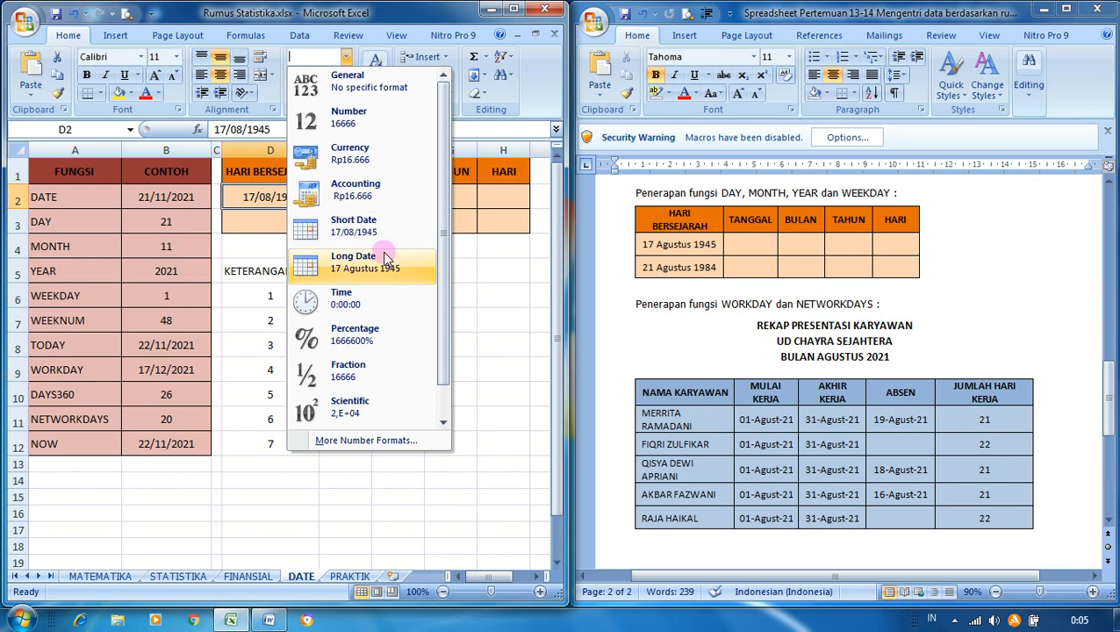
{"action": "left_click", "coordinate": [375, 442]}
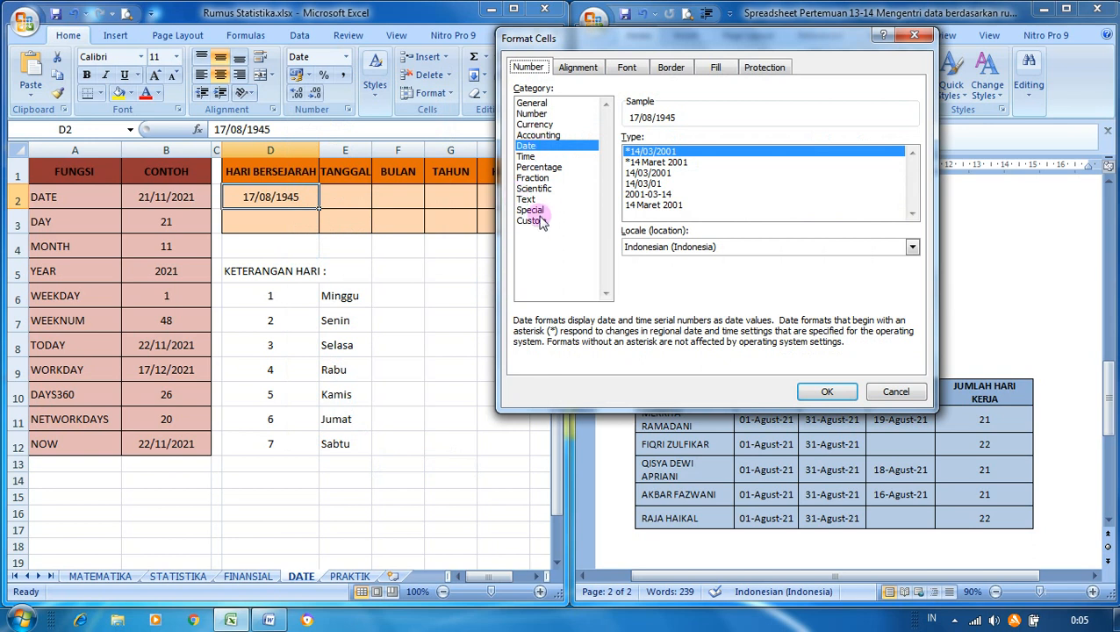
{"action": "left_click_drag", "start_coordinate": [669, 41], "coordinate": [316, 49]}
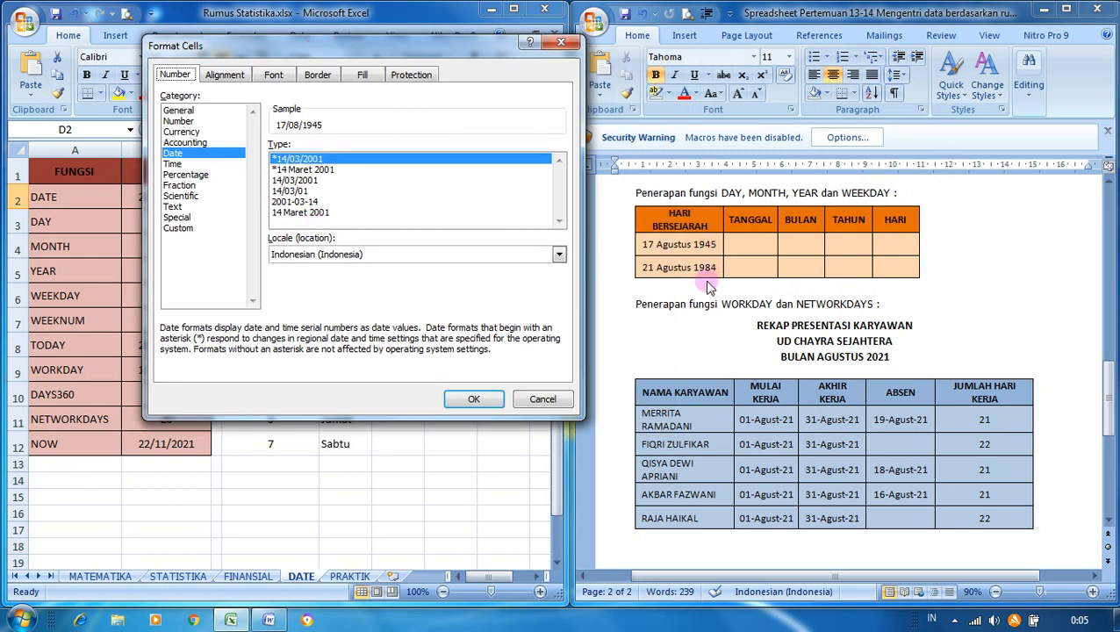
{"action": "left_click", "coordinate": [303, 215]}
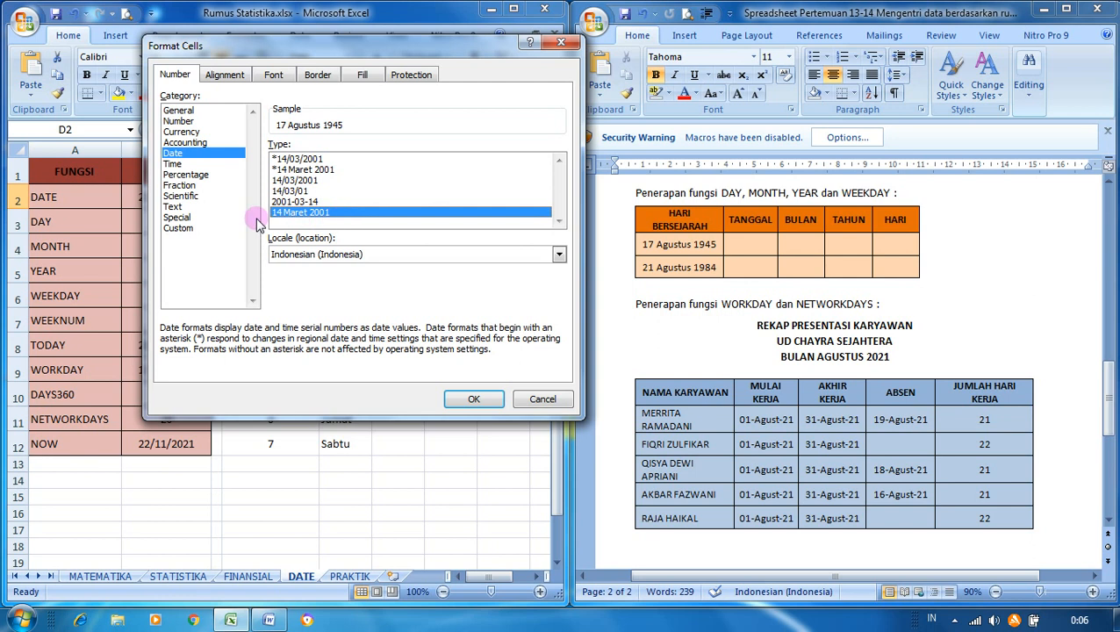
Step: Build the custom format dd mmmm yyyy from the dd/mm/yyyy code and apply it to cell D2
{"action": "left_click", "coordinate": [180, 228]}
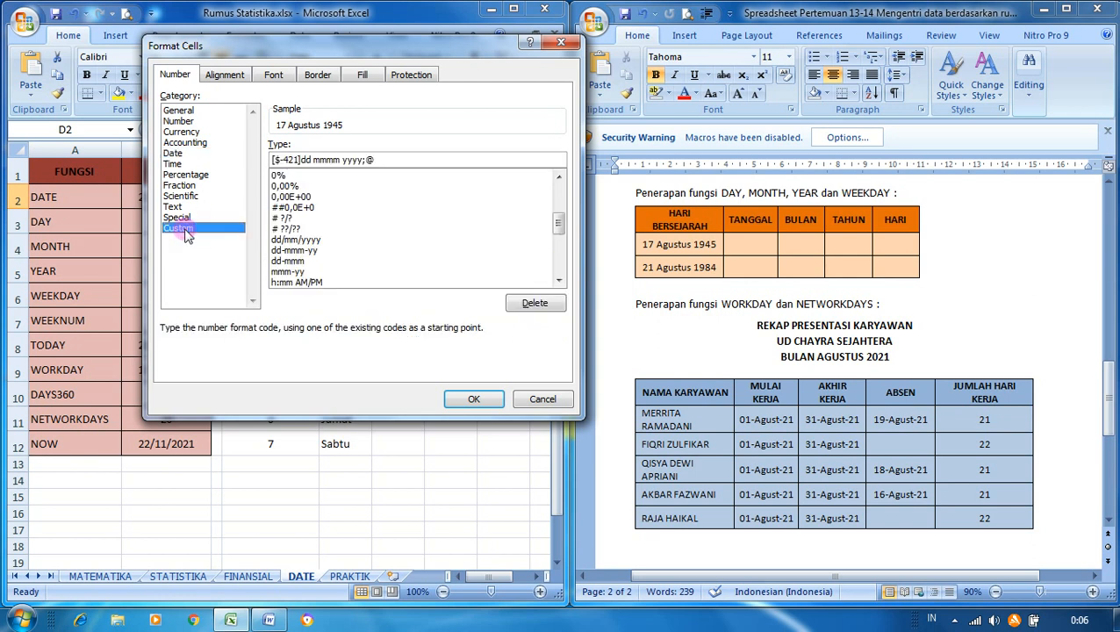
{"action": "left_click", "coordinate": [294, 240]}
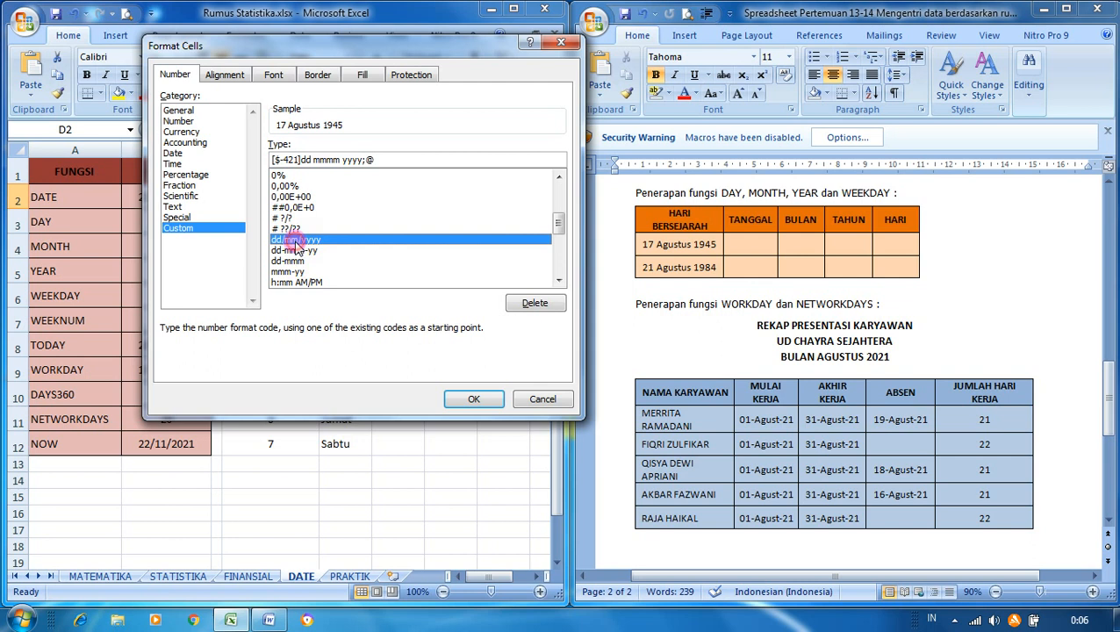
{"action": "left_click", "coordinate": [283, 159]}
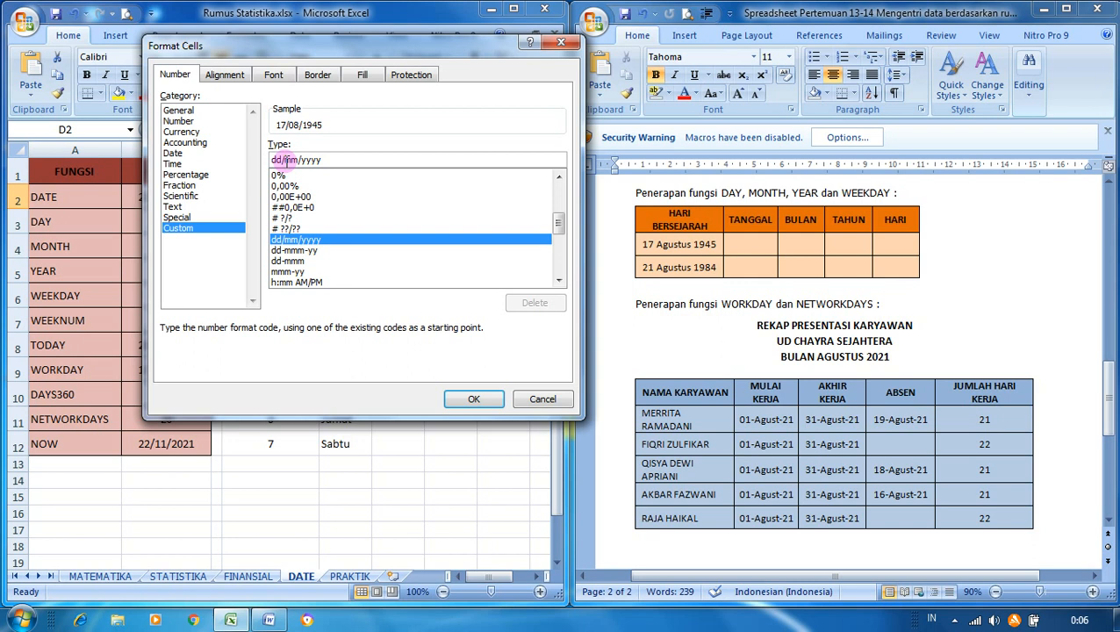
{"action": "key", "text": "BackSpace"}
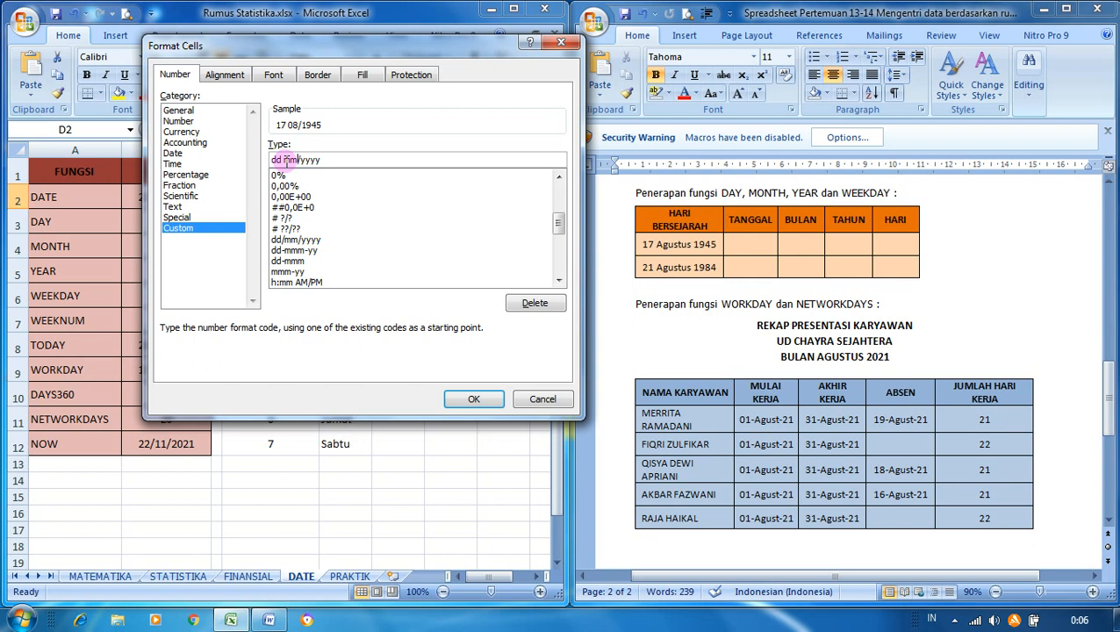
{"action": "type", "text": "m"}
{"action": "type", "text": "m"}
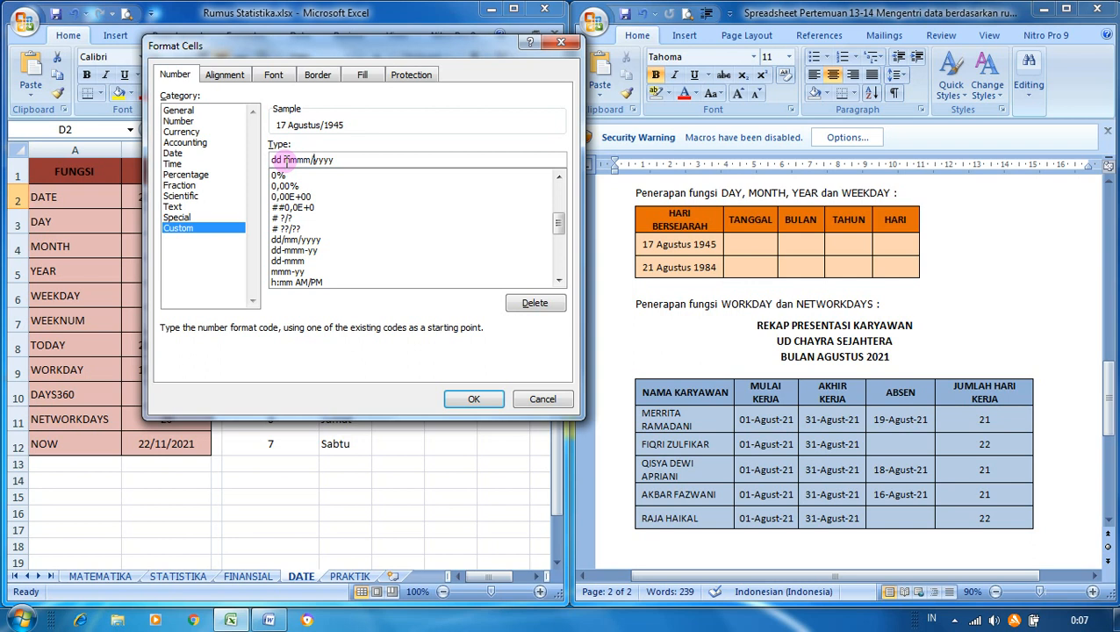
{"action": "key", "text": "BackSpace"}
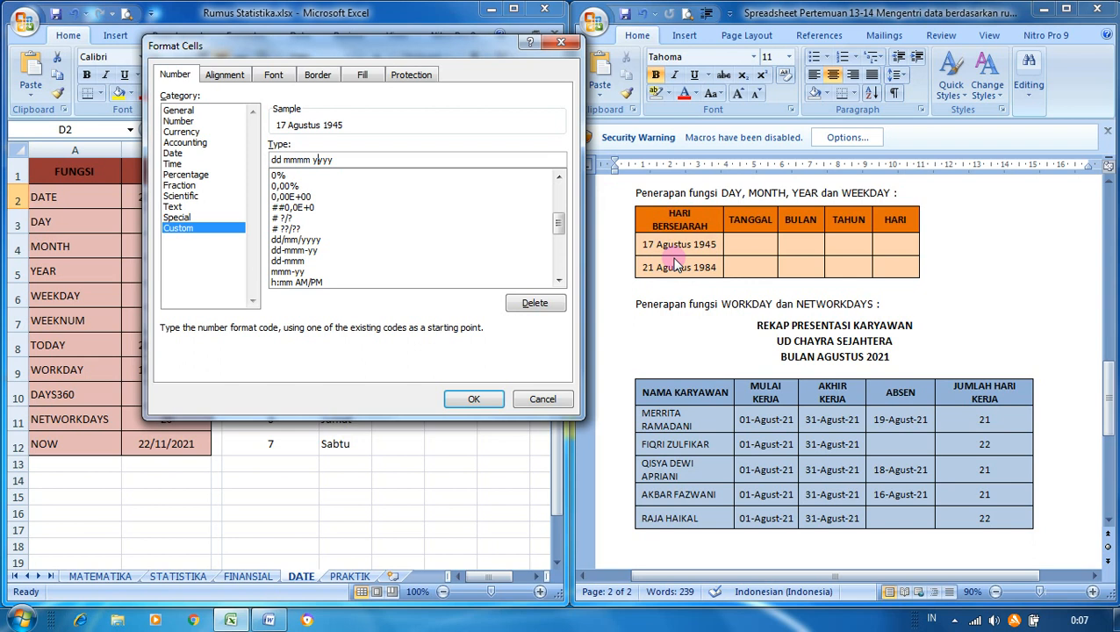
{"action": "left_click", "coordinate": [472, 399]}
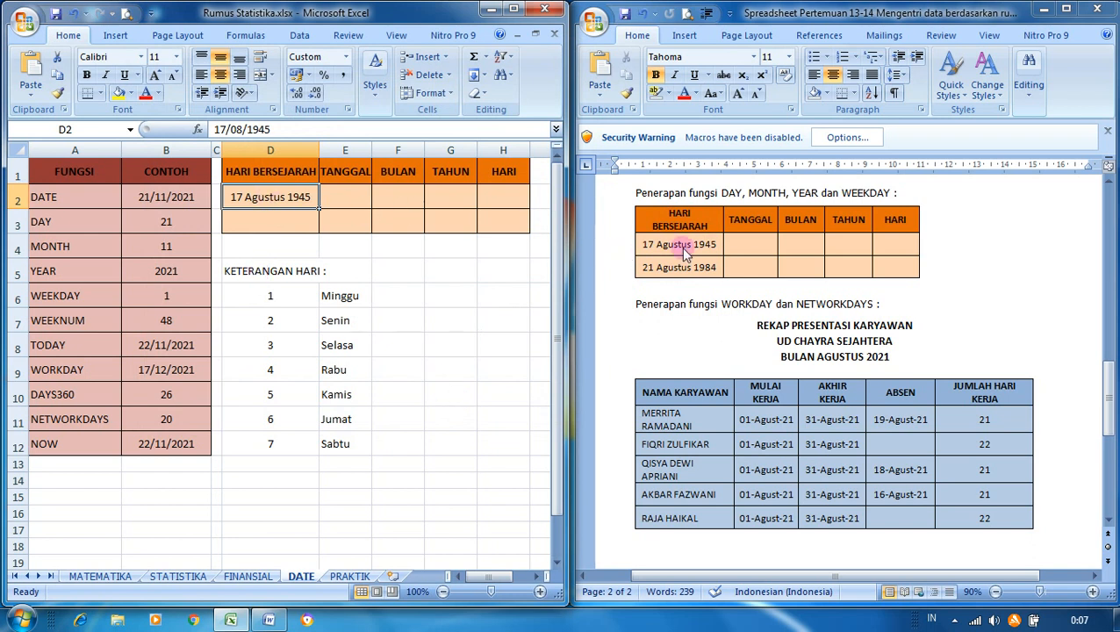
Step: Enter the second historic date from the Word document, 21/08/1984, in cell D3 under HARI BERSEJARAH
{"action": "left_click", "coordinate": [299, 223]}
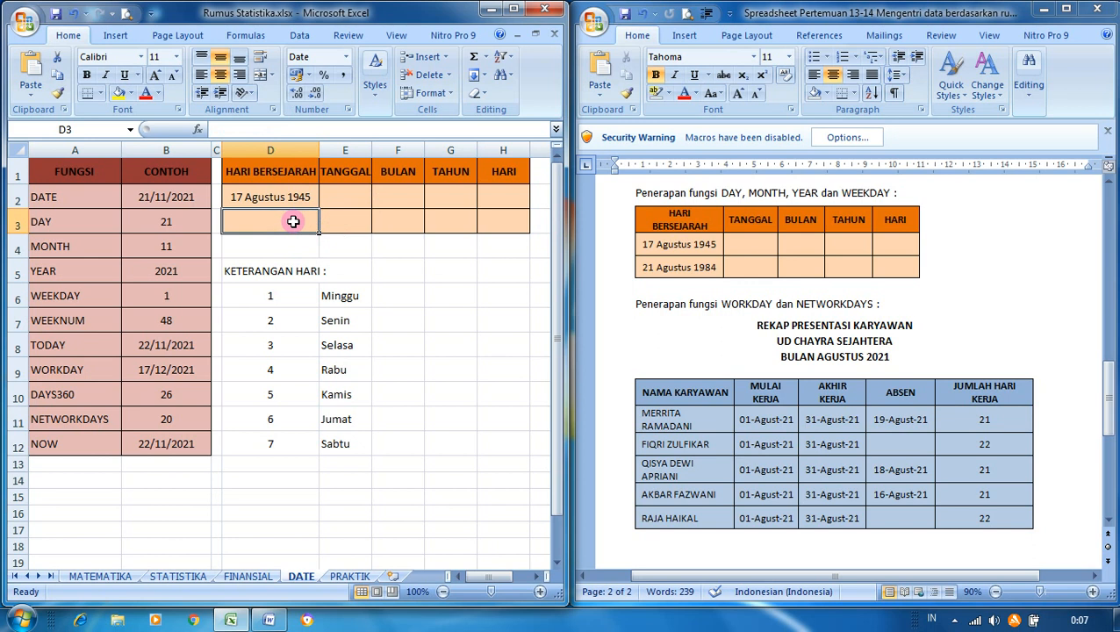
{"action": "double_click", "coordinate": [294, 223]}
{"action": "type", "text": "21"}
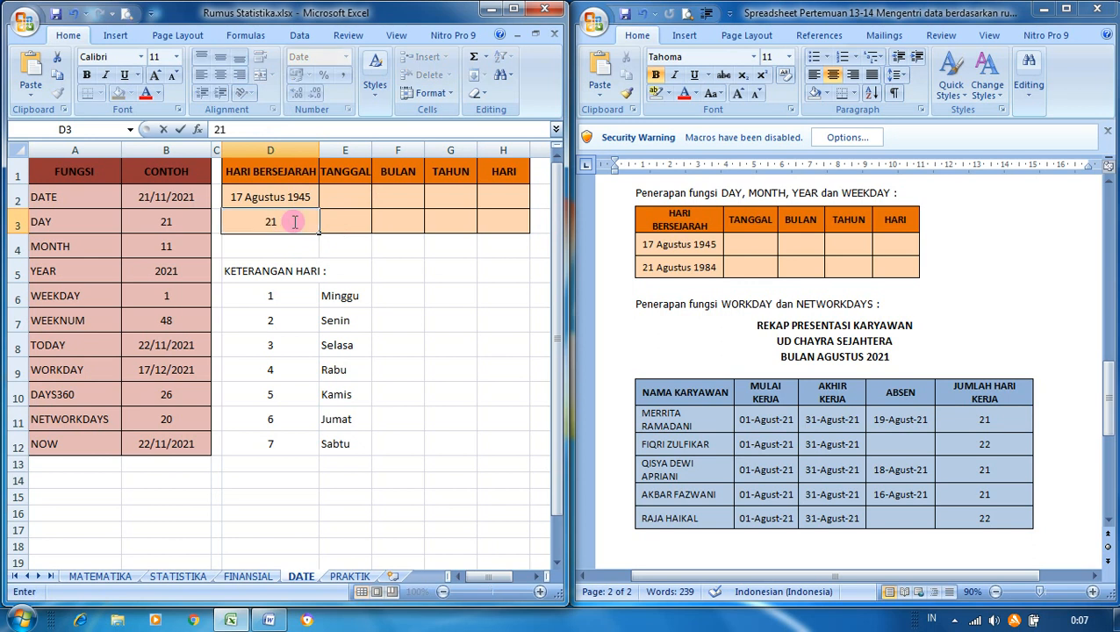
{"action": "type", "text": "/08/1984"}
{"action": "key", "text": "Return"}
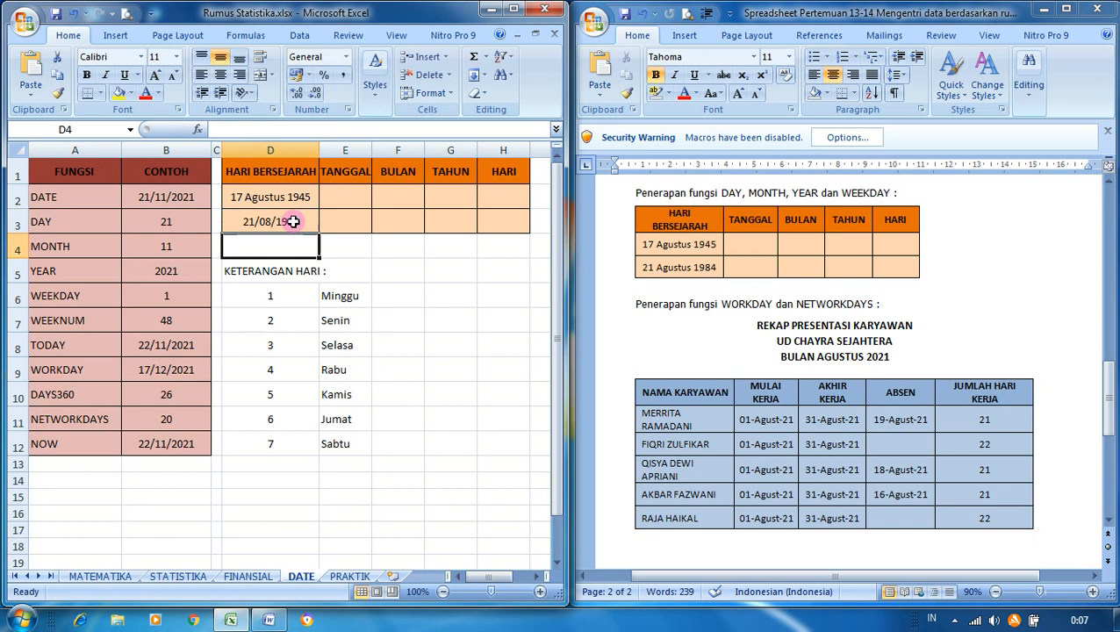
Step: Format cell D3 with the Indonesian date type 14 Maret 2001 so the month is written out
{"action": "left_click", "coordinate": [293, 222]}
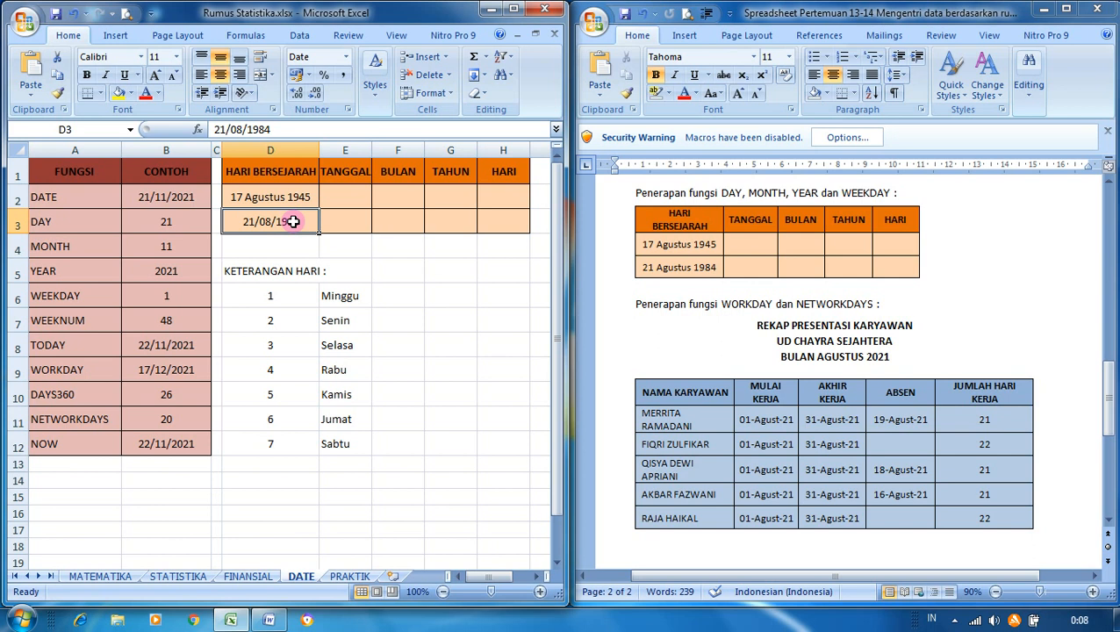
{"action": "left_click", "coordinate": [349, 57]}
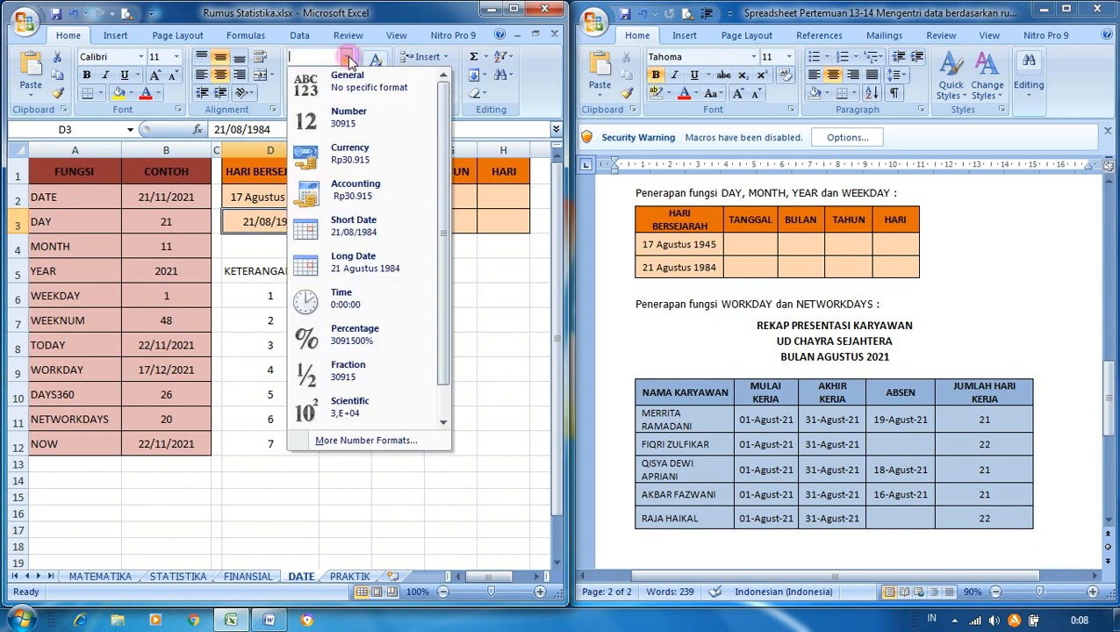
{"action": "left_click", "coordinate": [357, 441]}
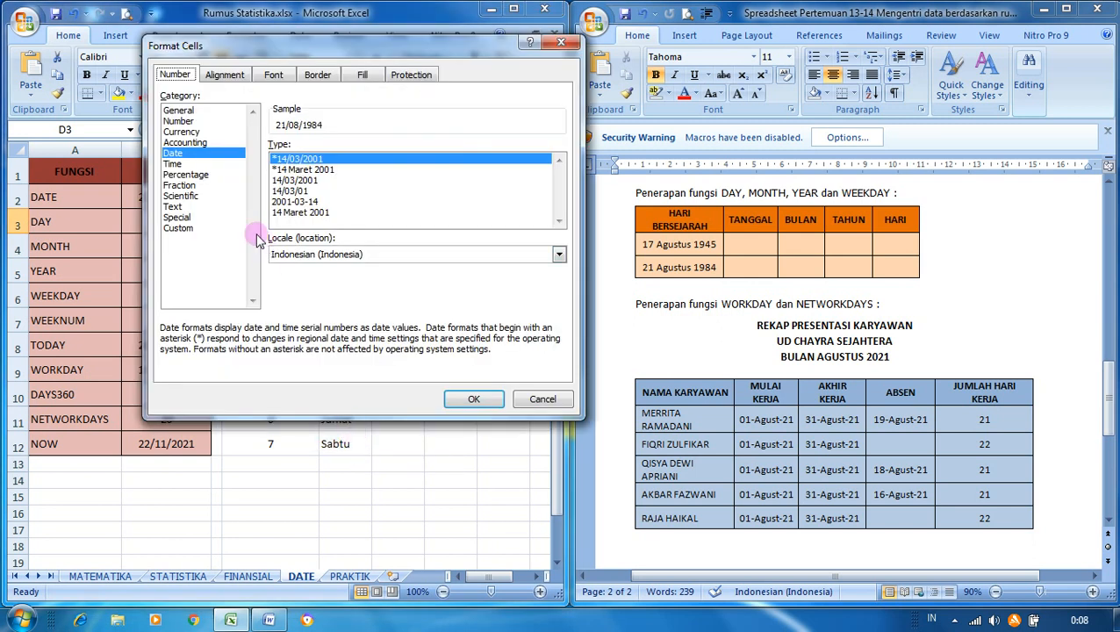
{"action": "left_click", "coordinate": [297, 215]}
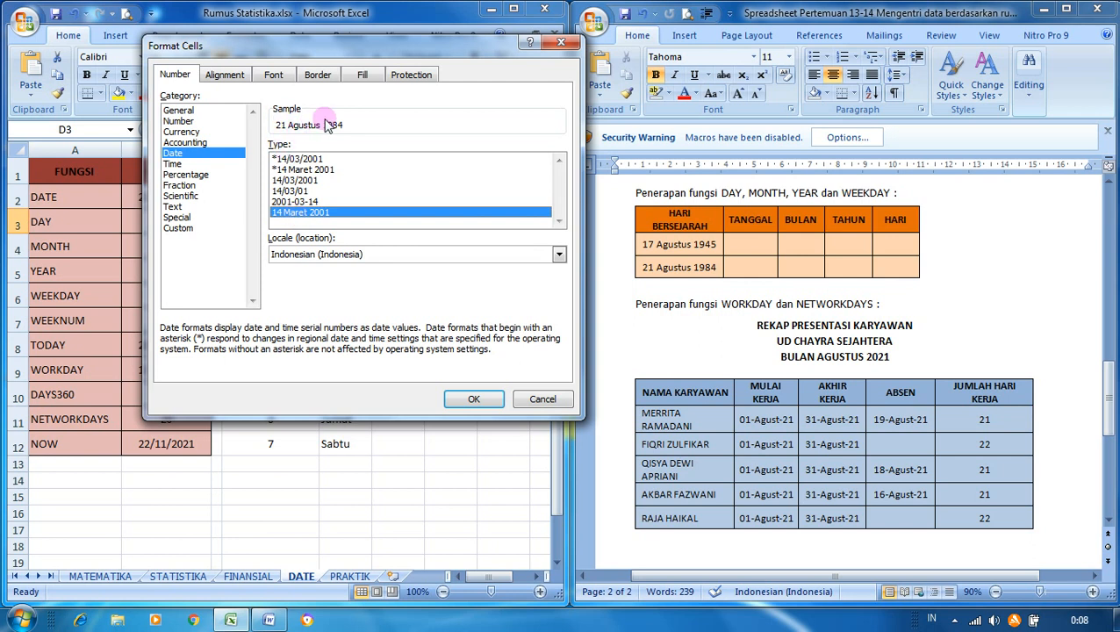
{"action": "left_click", "coordinate": [474, 399]}
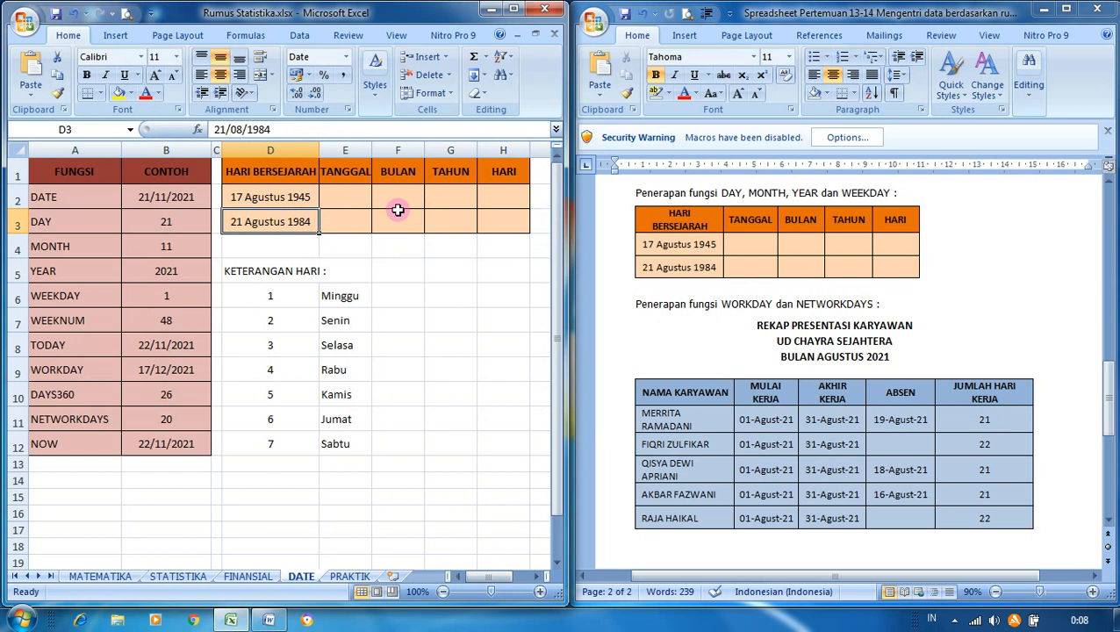
Step: Enter =DAY(D2) in cell E2 to extract the day of the first historic date under TANGGAL
{"action": "left_click", "coordinate": [354, 196]}
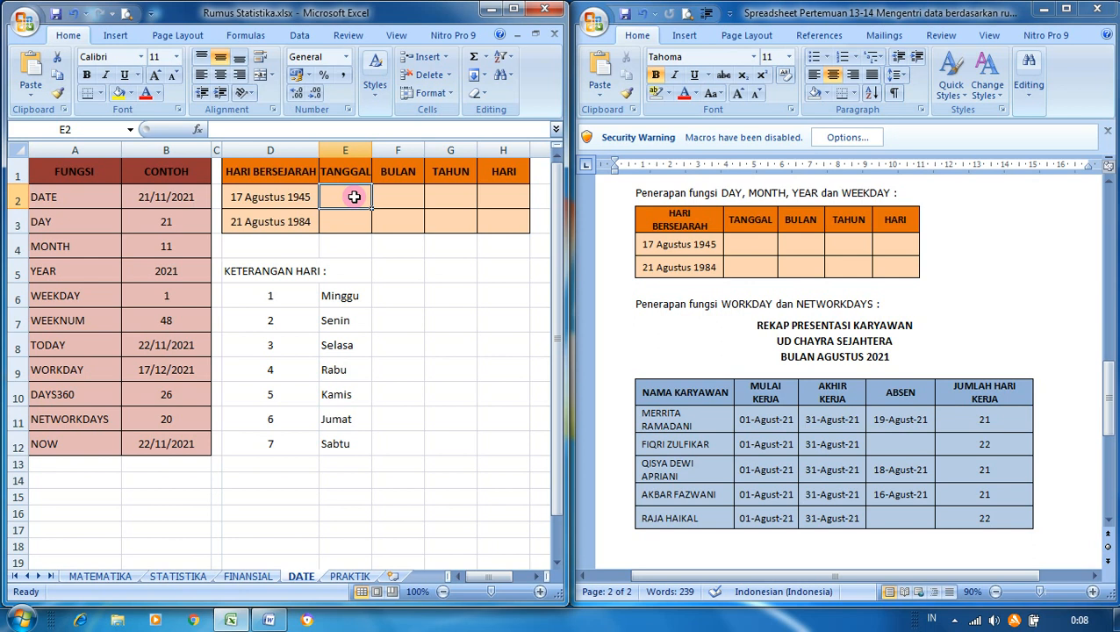
{"action": "type", "text": "="}
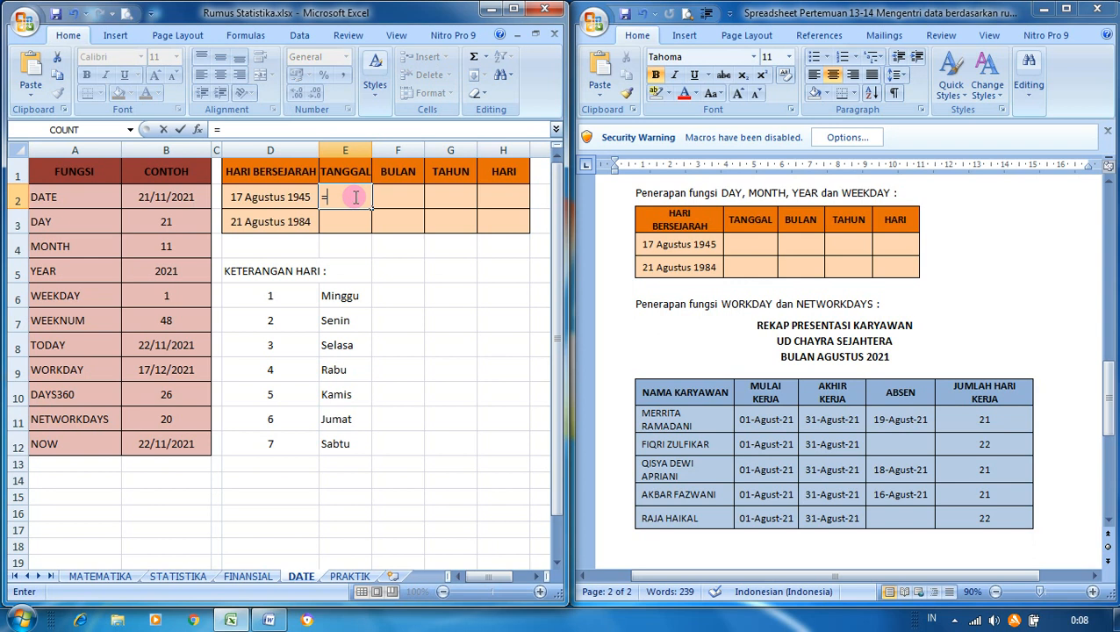
{"action": "type", "text": "DAY"}
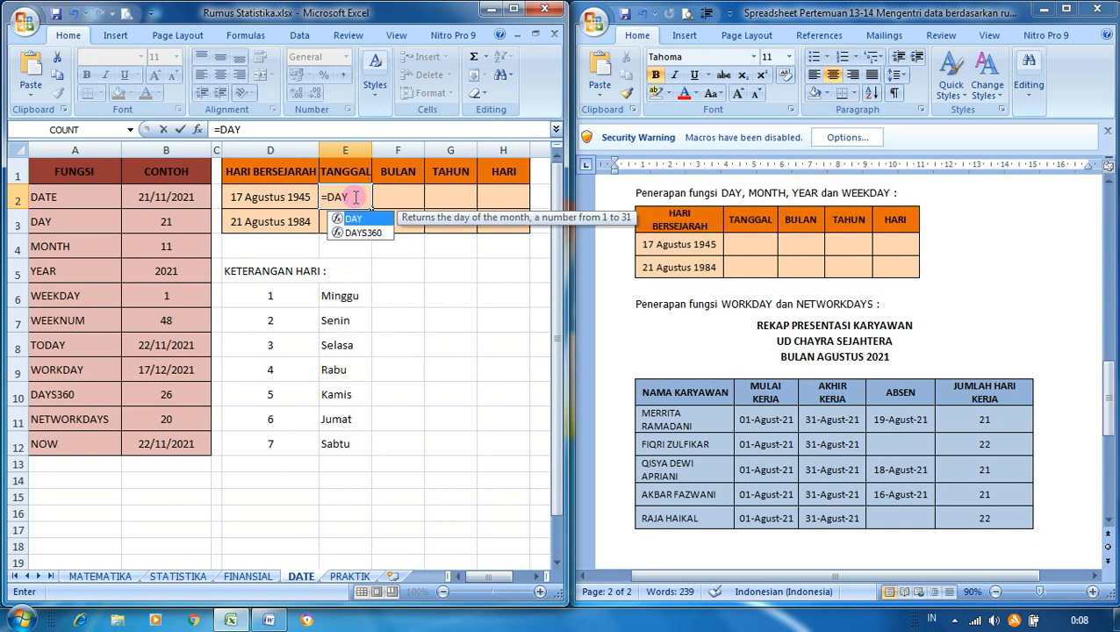
{"action": "type", "text": "("}
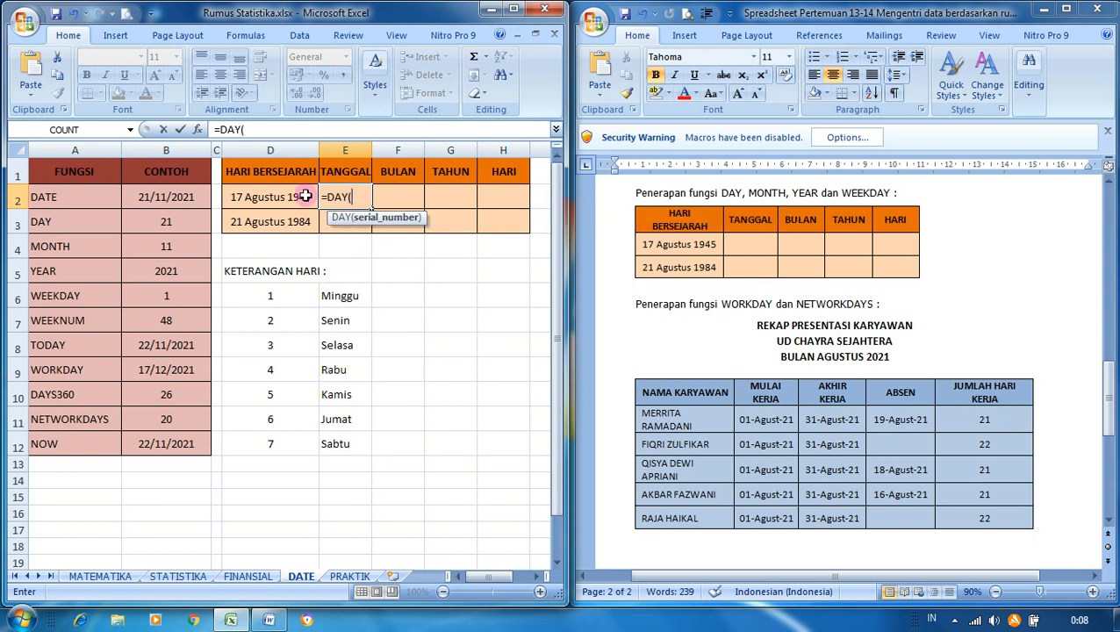
{"action": "left_click", "coordinate": [285, 195]}
{"action": "type", "text": ")"}
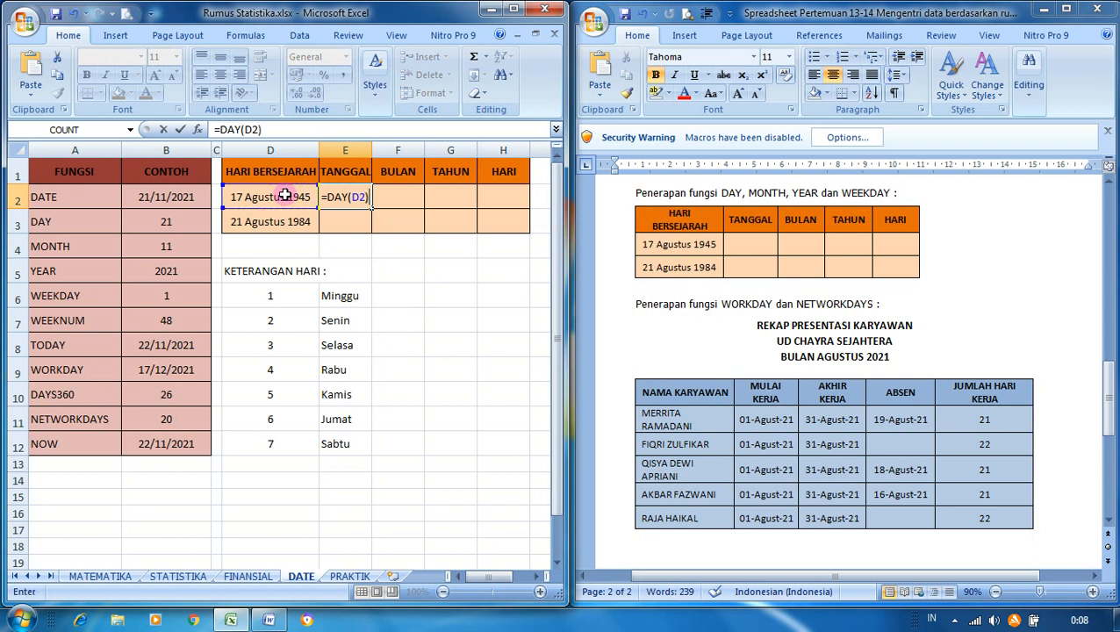
{"action": "key", "text": "ctrl+Return"}
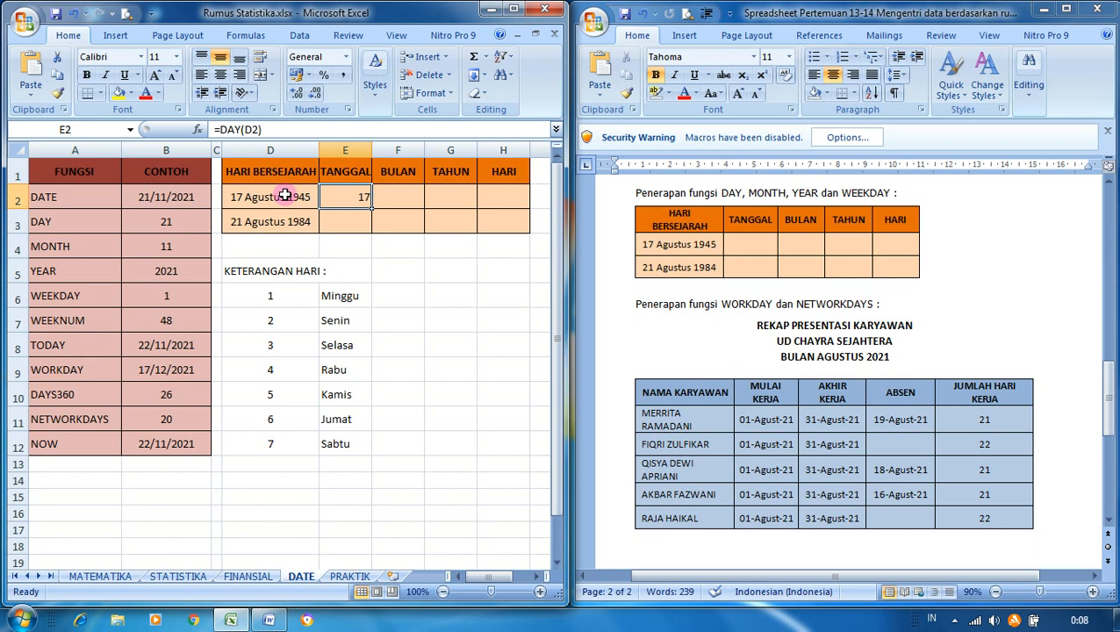
Step: Enter =MONTH(D2) in cell F2 to extract the month of the first historic date under BULAN
{"action": "key", "text": "Tab"}
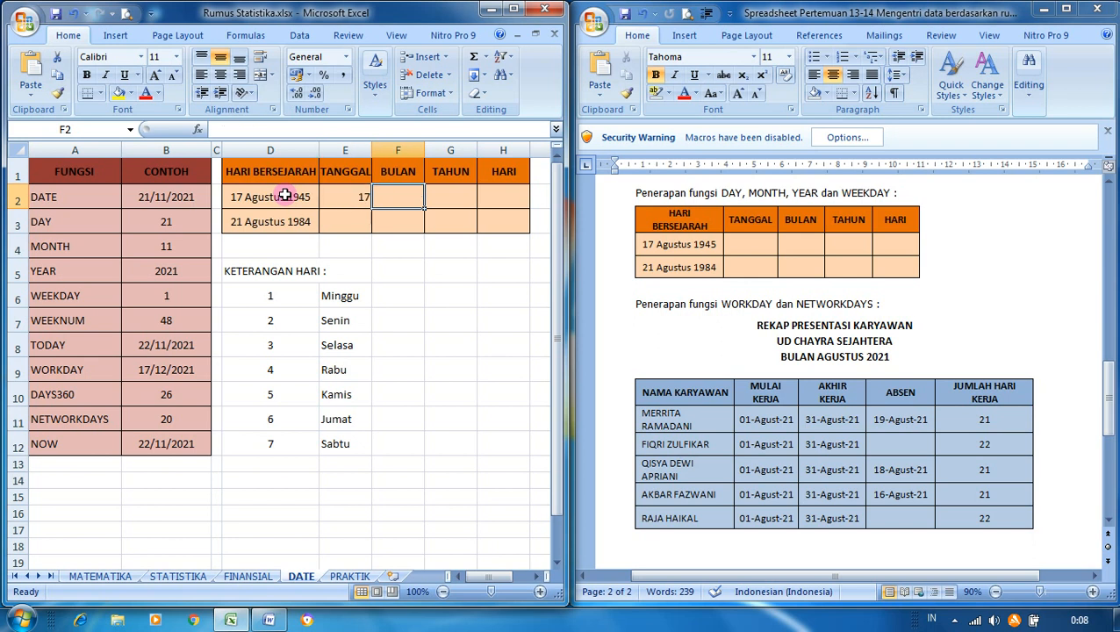
{"action": "type", "text": "=M"}
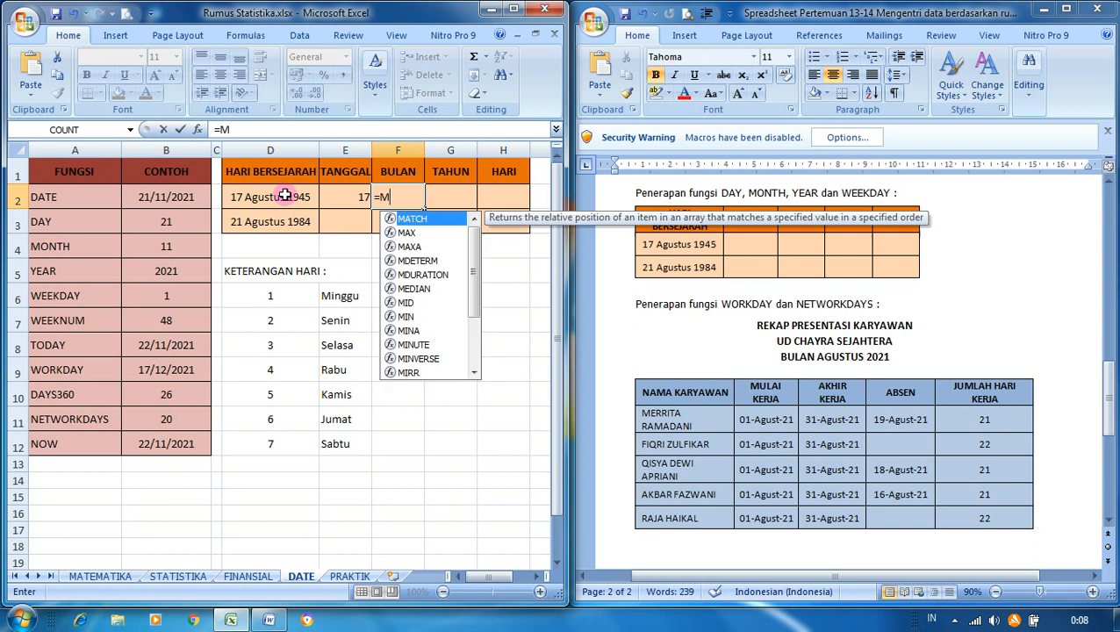
{"action": "type", "text": "ONTH"}
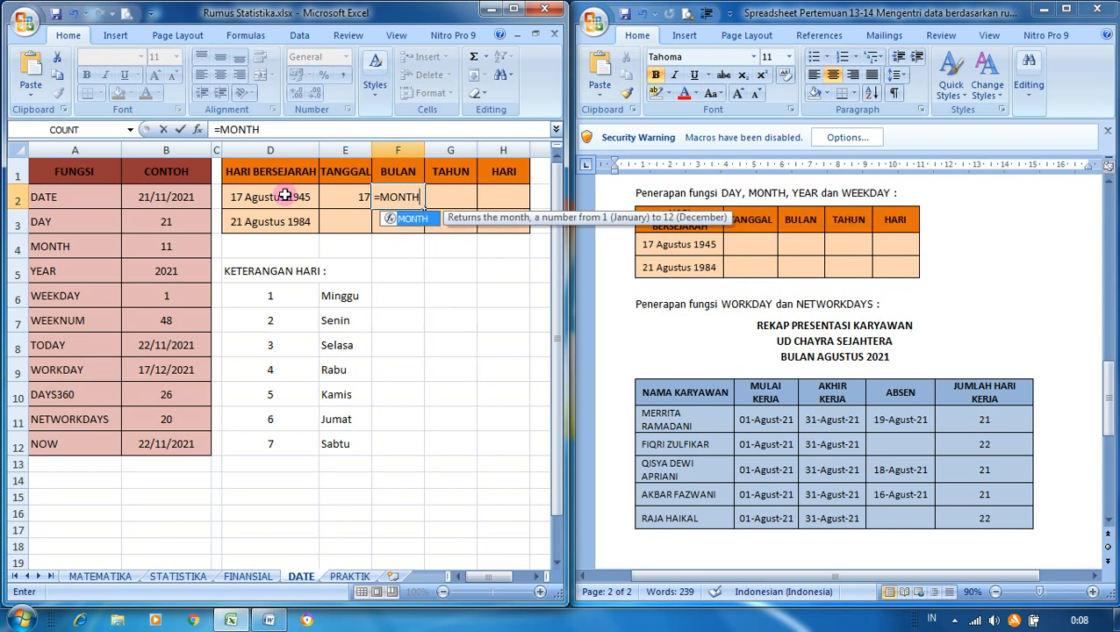
{"action": "type", "text": "("}
{"action": "left_click", "coordinate": [268, 196]}
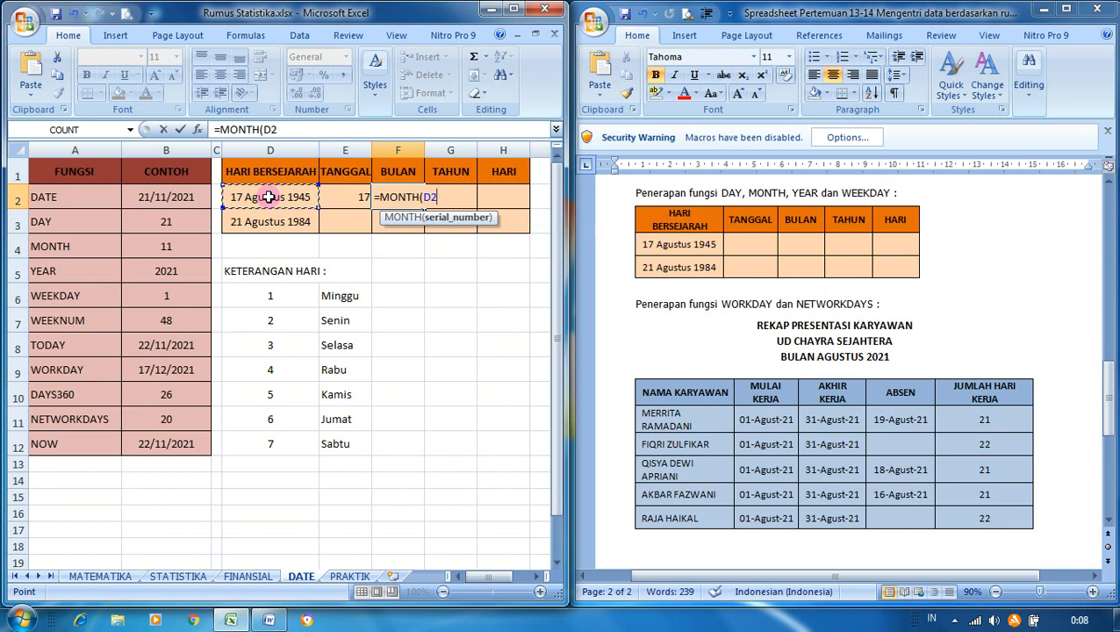
{"action": "type", "text": ")"}
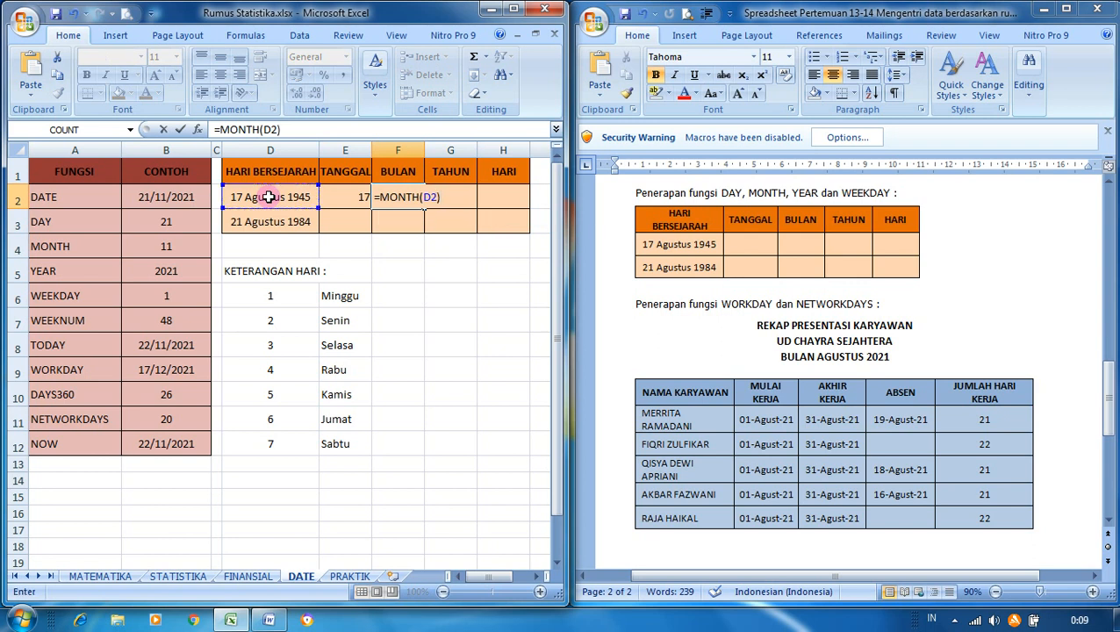
{"action": "key", "text": "Return"}
{"action": "key", "text": "Up"}
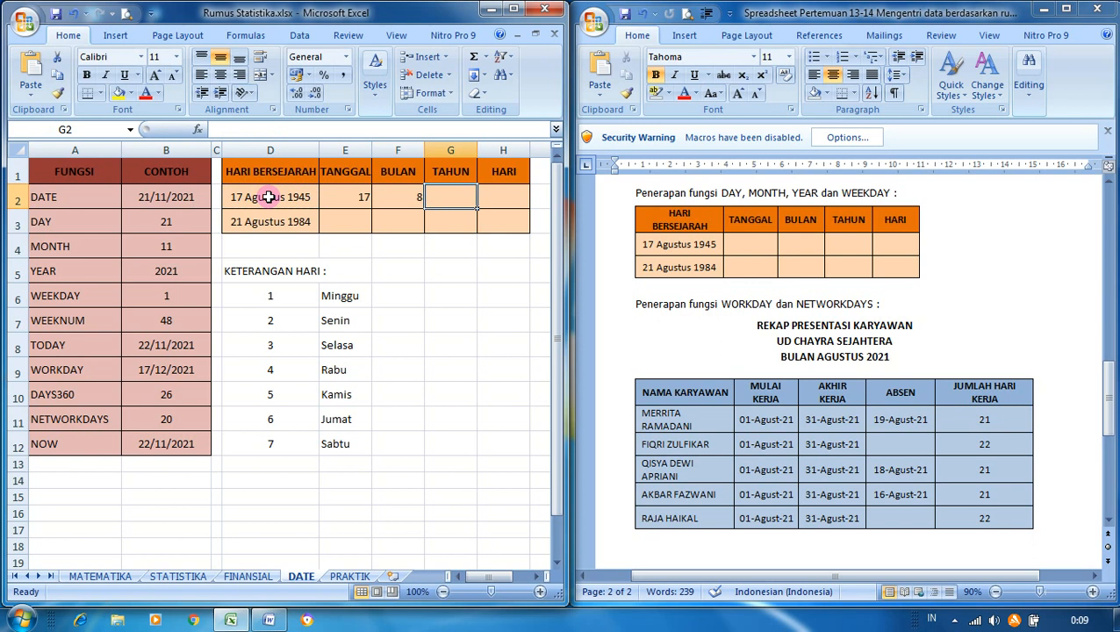
Step: Enter =YEAR(D2) in cell G2 to extract the year of the first historic date under TAHUN
{"action": "type", "text": "="}
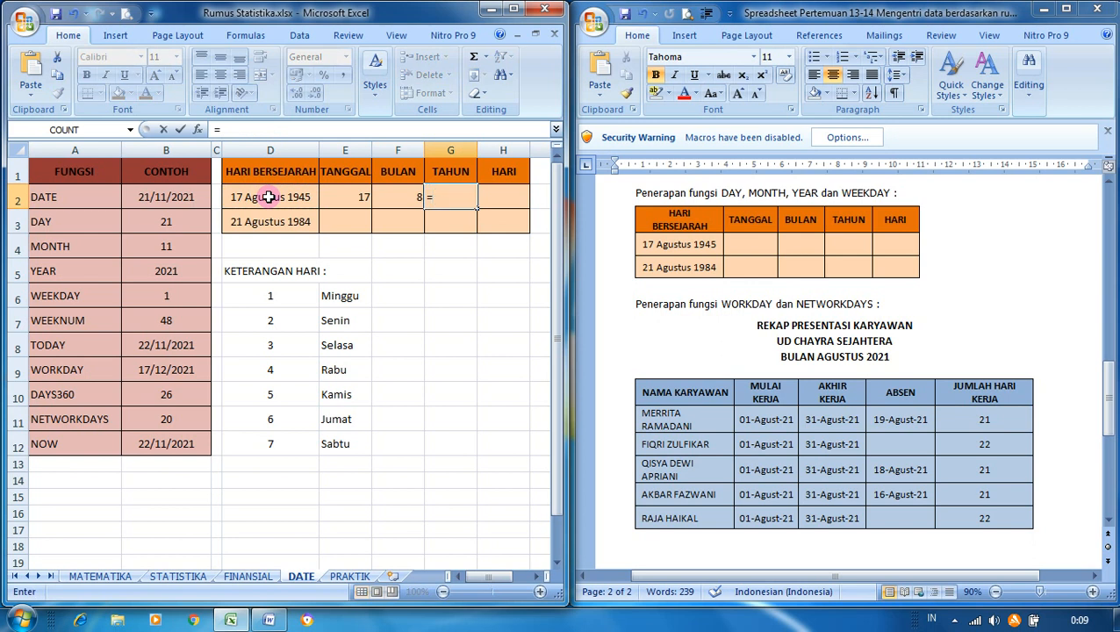
{"action": "type", "text": "ye"}
{"action": "key", "text": "BackSpace"}
{"action": "key", "text": "BackSpace"}
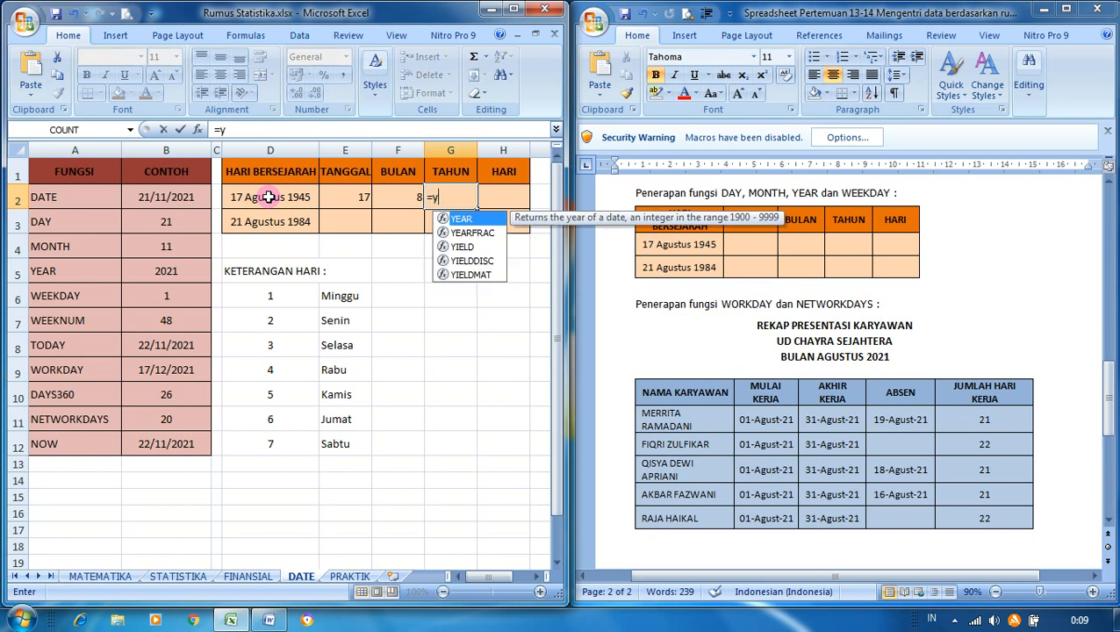
{"action": "type", "text": "YA"}
{"action": "key", "text": "BackSpace"}
{"action": "type", "text": "EAR("}
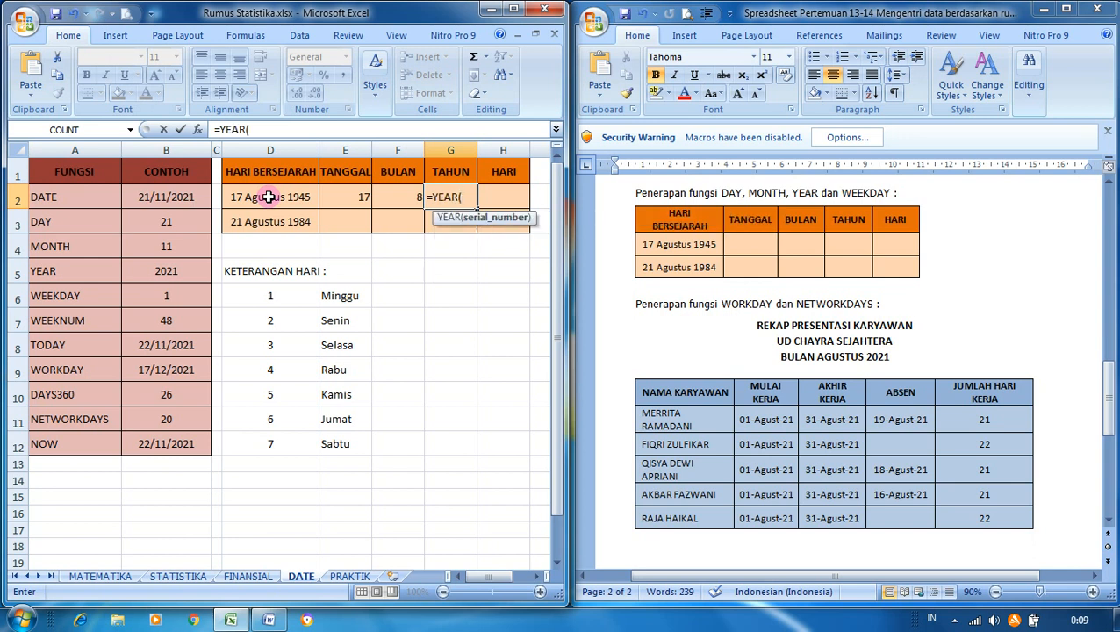
{"action": "left_click", "coordinate": [272, 198]}
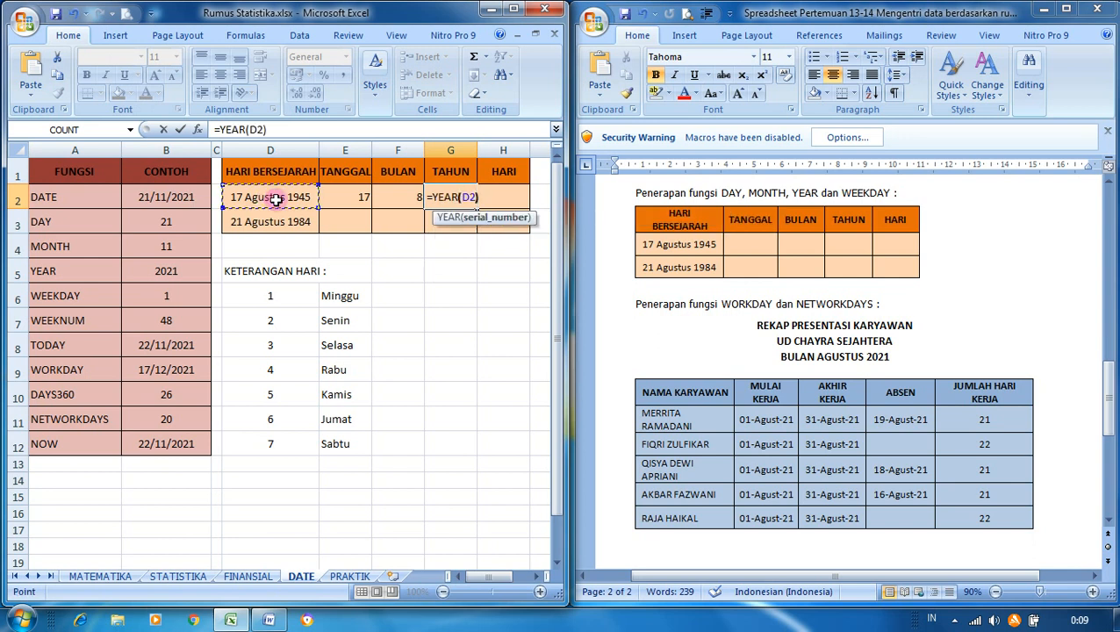
{"action": "type", "text": ")"}
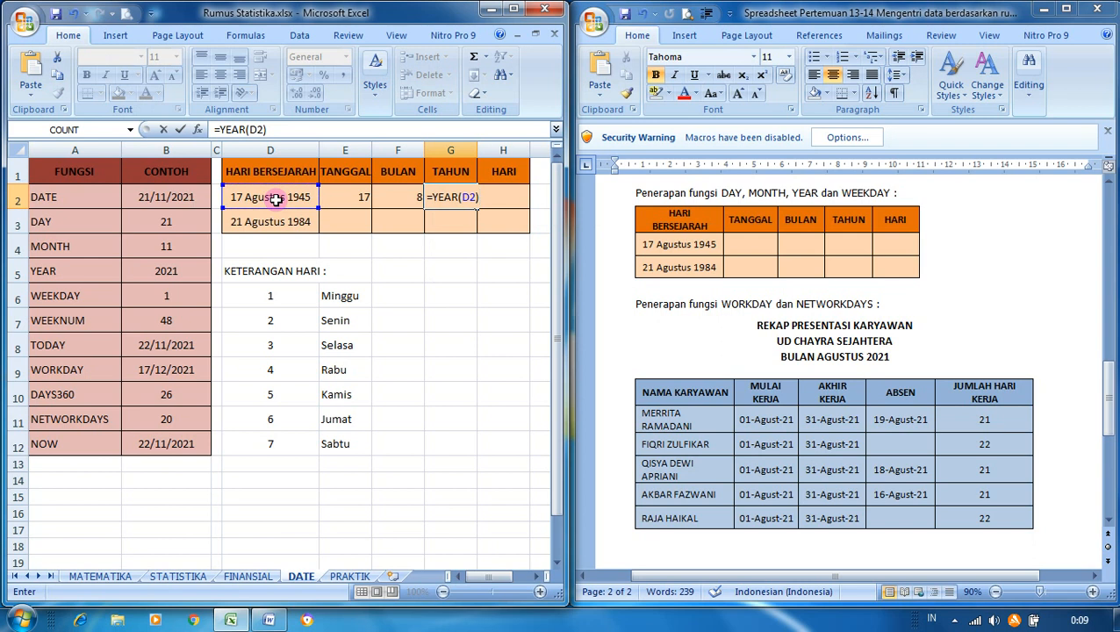
{"action": "key", "text": "Return"}
Step: Enter =WEEKDAY(D2) in cell H2 under HARI and look up its day name in the KETERANGAN HARI list
{"action": "key", "text": "Up"}
{"action": "key", "text": "Right"}
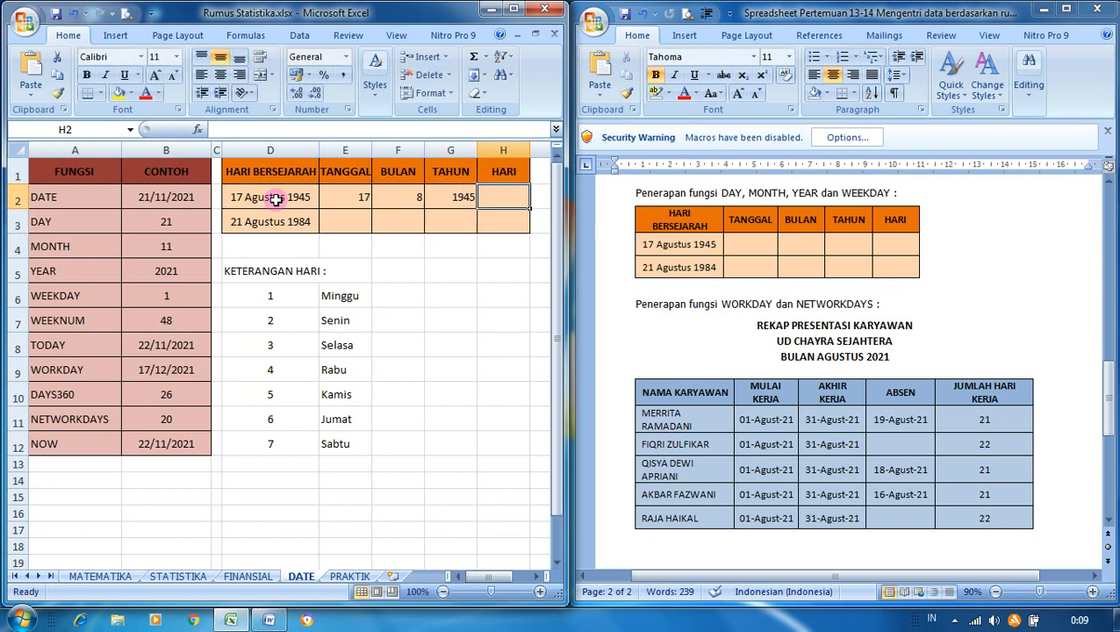
{"action": "type", "text": "="}
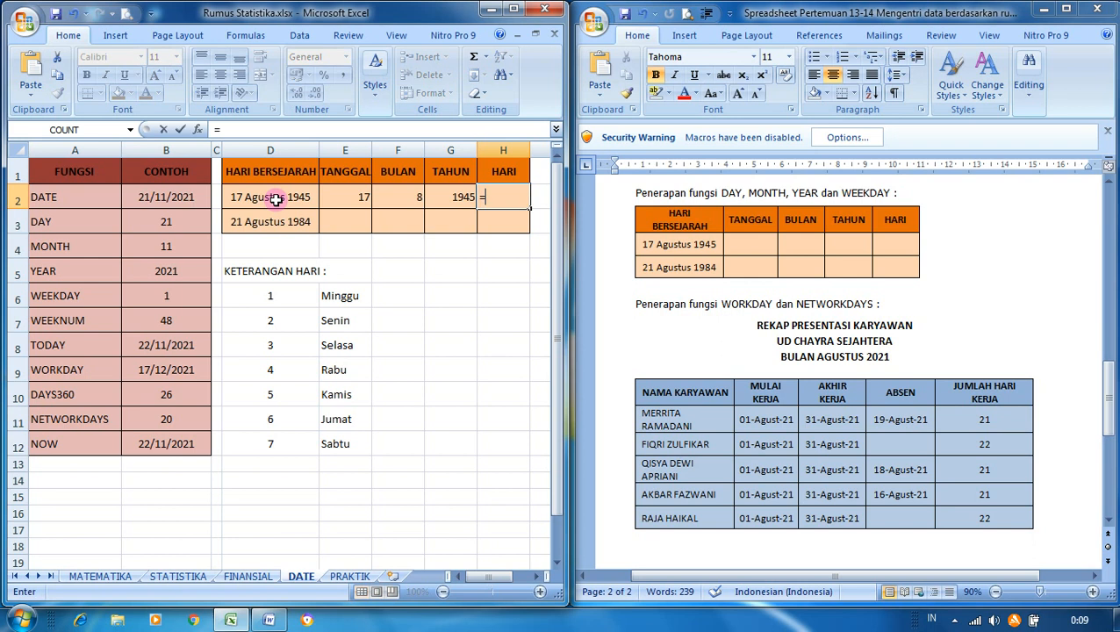
{"action": "type", "text": "WEEKDAY"}
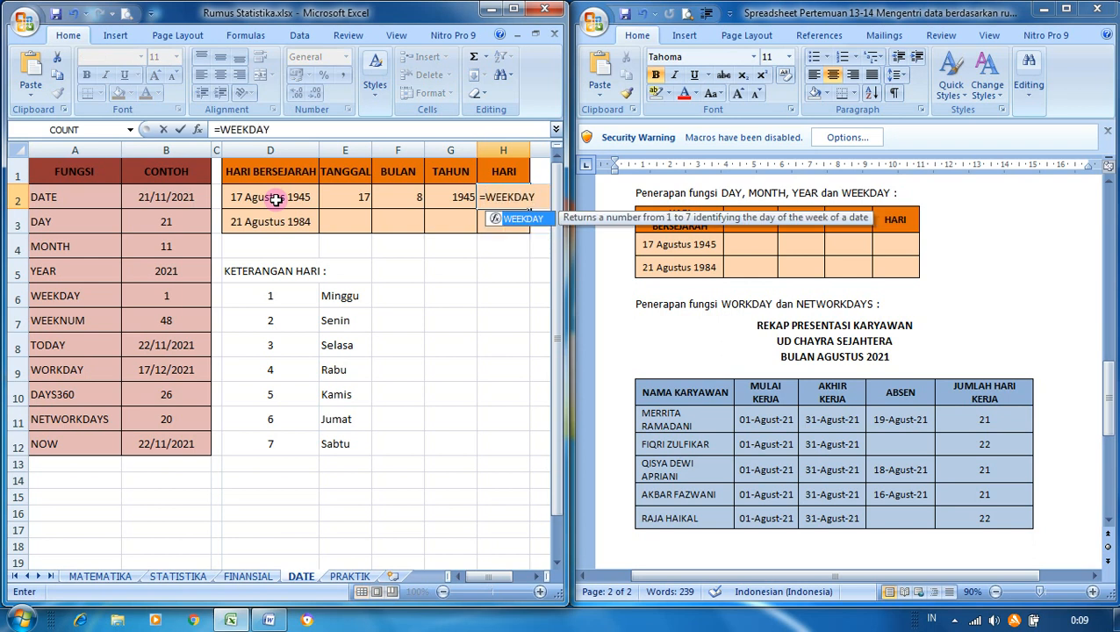
{"action": "type", "text": "("}
{"action": "left_click", "coordinate": [285, 201]}
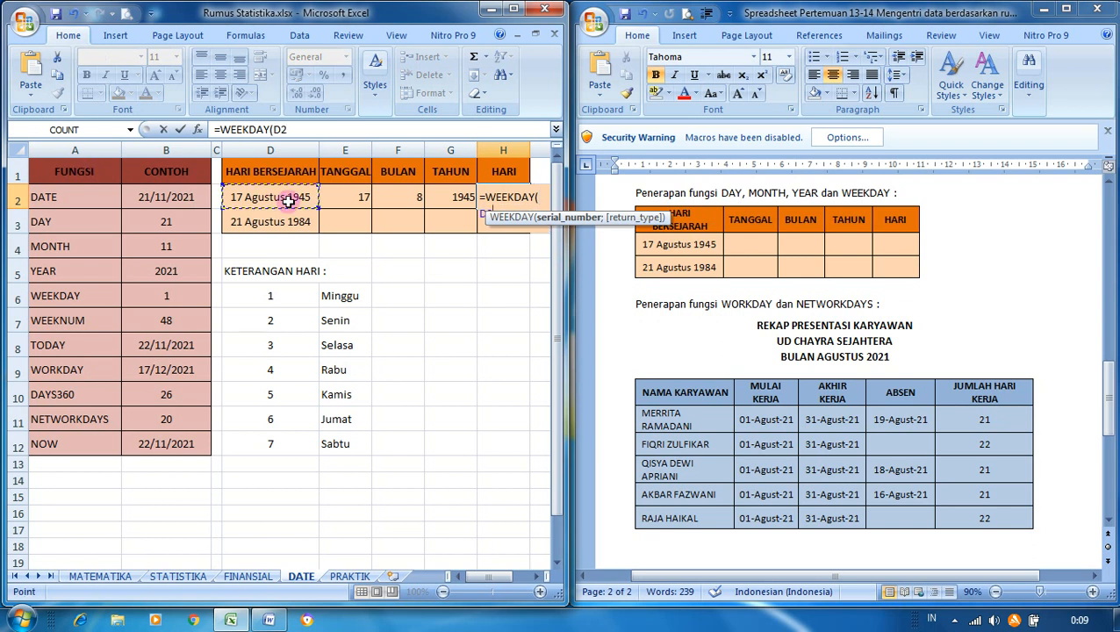
{"action": "type", "text": ")"}
{"action": "key", "text": "Return"}
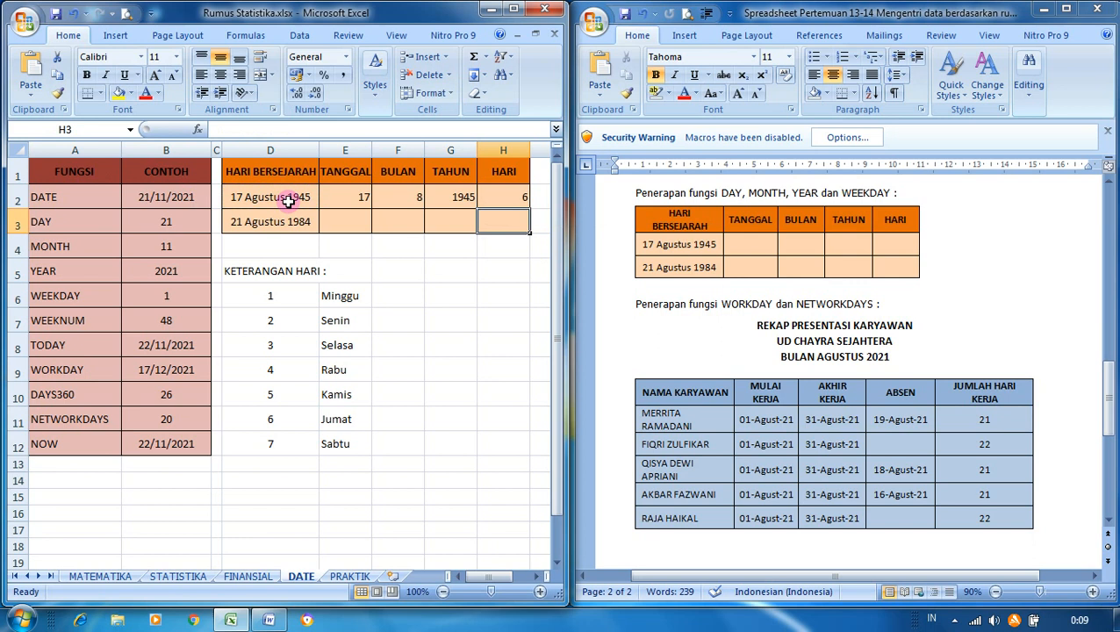
{"action": "key", "text": "Up"}
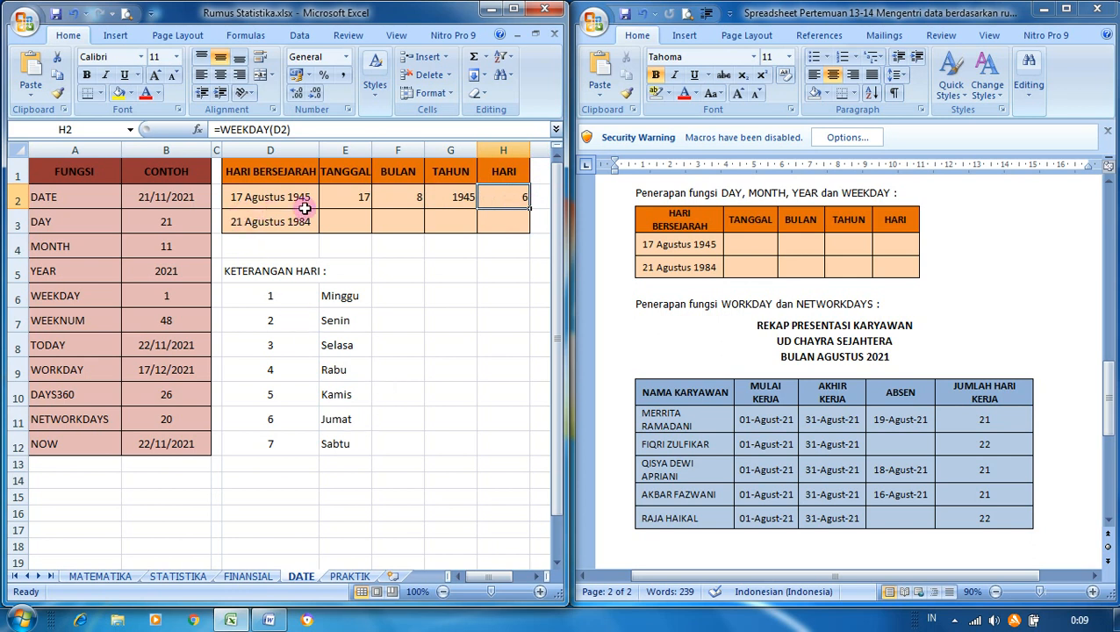
{"action": "left_click", "coordinate": [340, 421]}
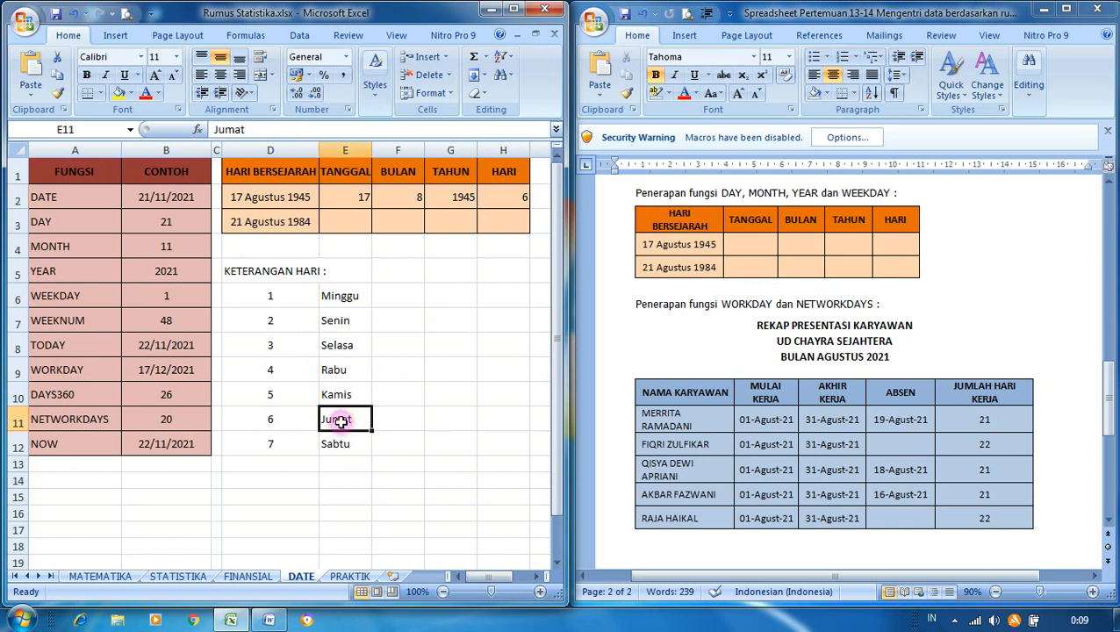
Step: Copy the formulas in E2:H2 down to row 3 for the second historic date
{"action": "left_click", "coordinate": [364, 196]}
{"action": "key", "text": "shift+Right"}
{"action": "key", "text": "shift+Right"}
{"action": "key", "text": "shift+Right"}
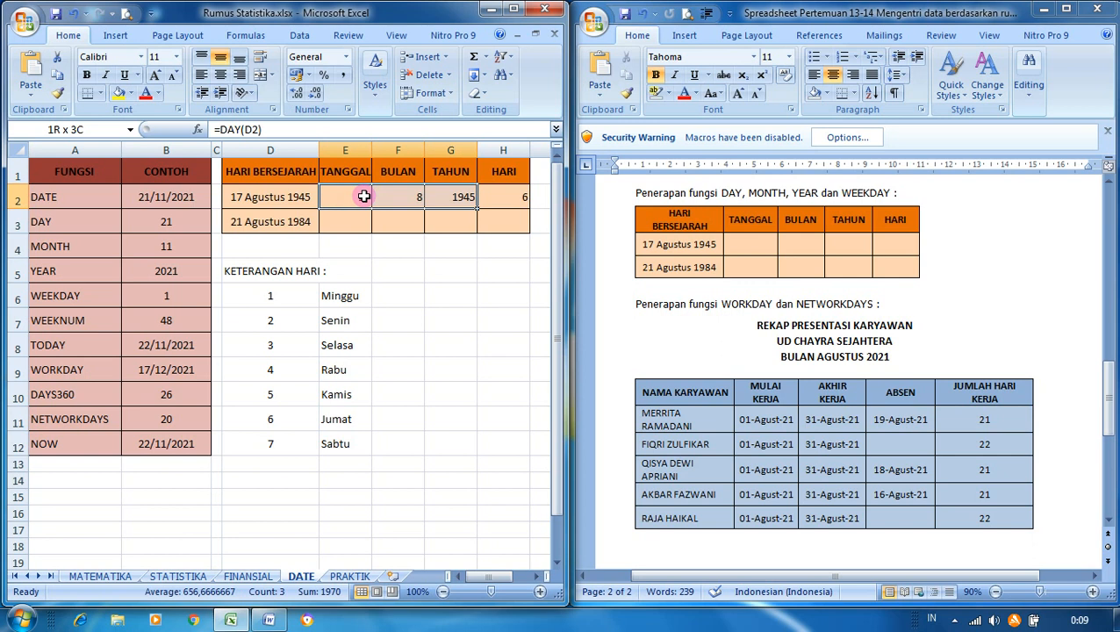
{"action": "left_click_drag", "start_coordinate": [531, 210], "coordinate": [530, 226]}
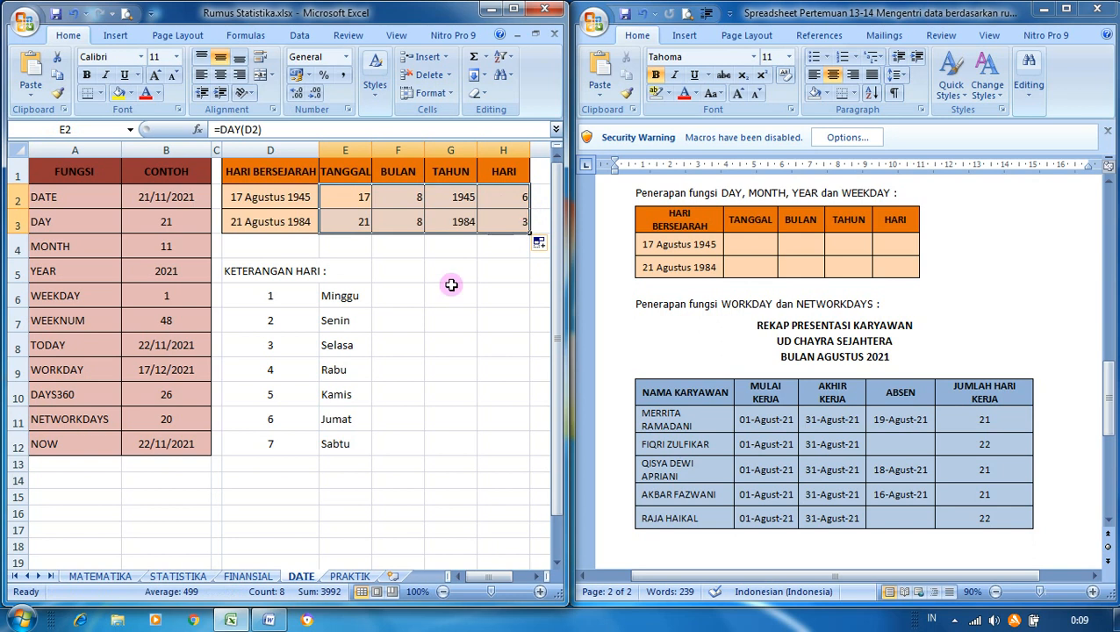
{"action": "left_click", "coordinate": [485, 286]}
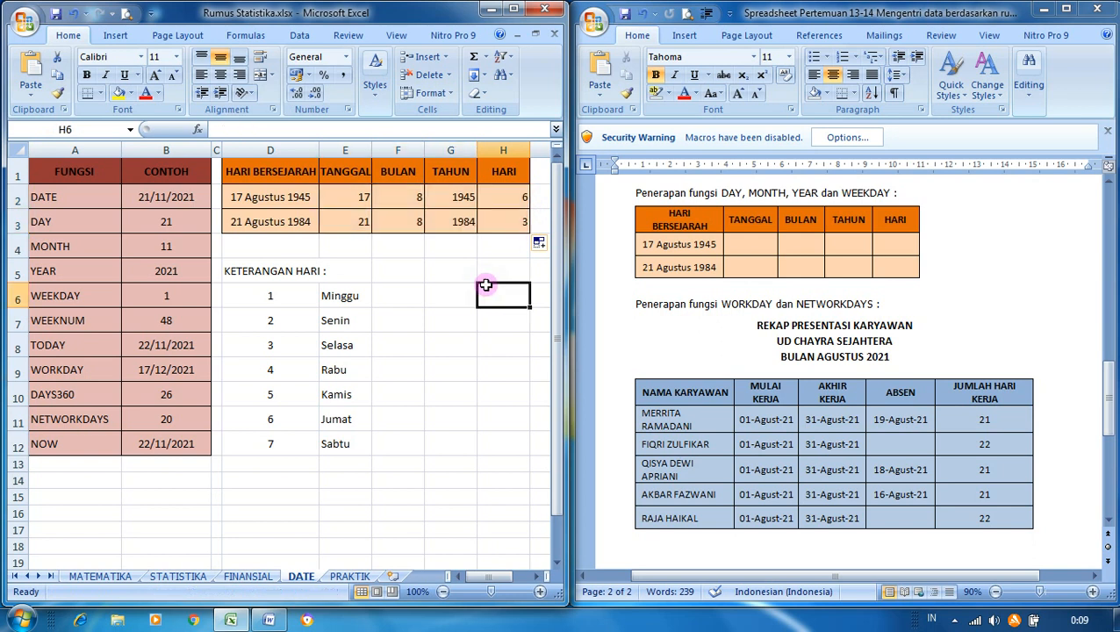
Step: Check the copied formulas in E3:H3 and look up the second date's weekday in the KETERANGAN HARI list
{"action": "left_click", "coordinate": [355, 198]}
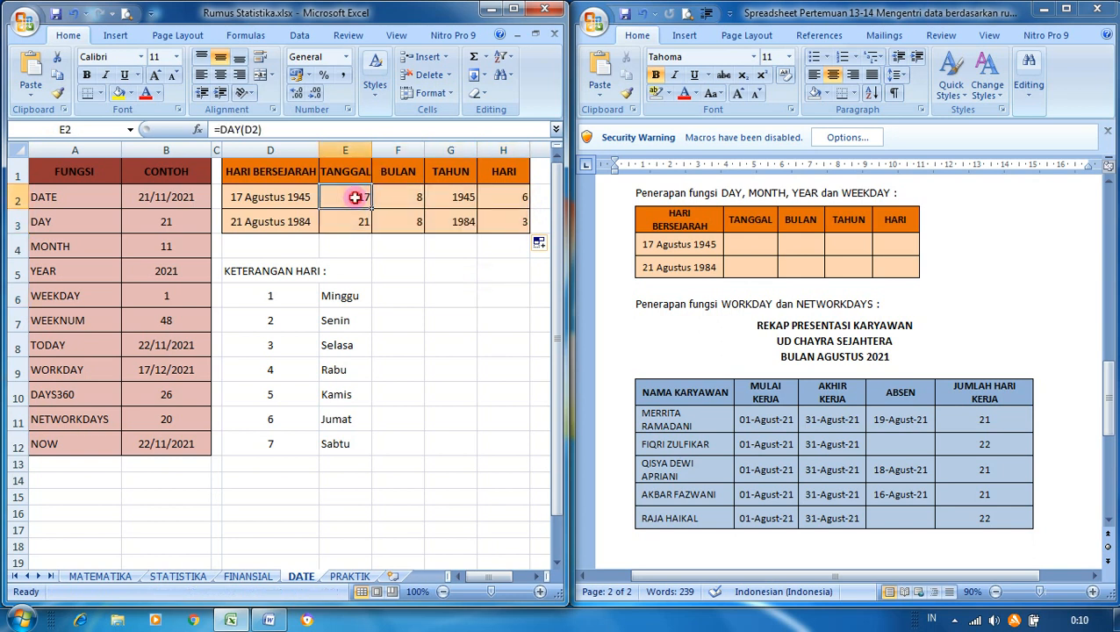
{"action": "key", "text": "Down"}
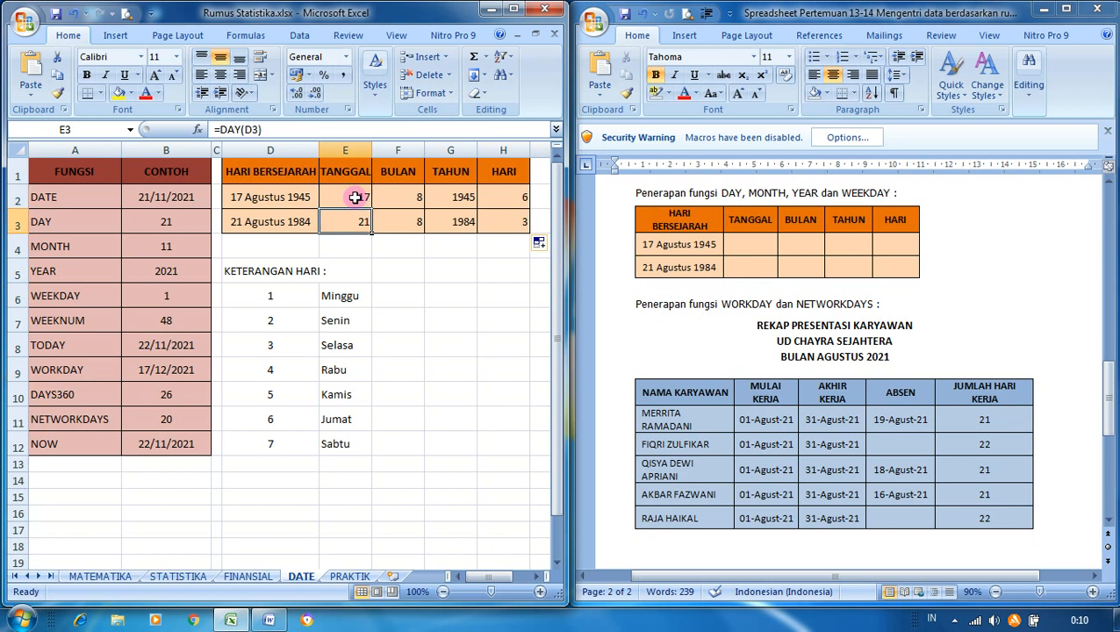
{"action": "key", "text": "Right"}
{"action": "key", "text": "Right"}
{"action": "key", "text": "Right"}
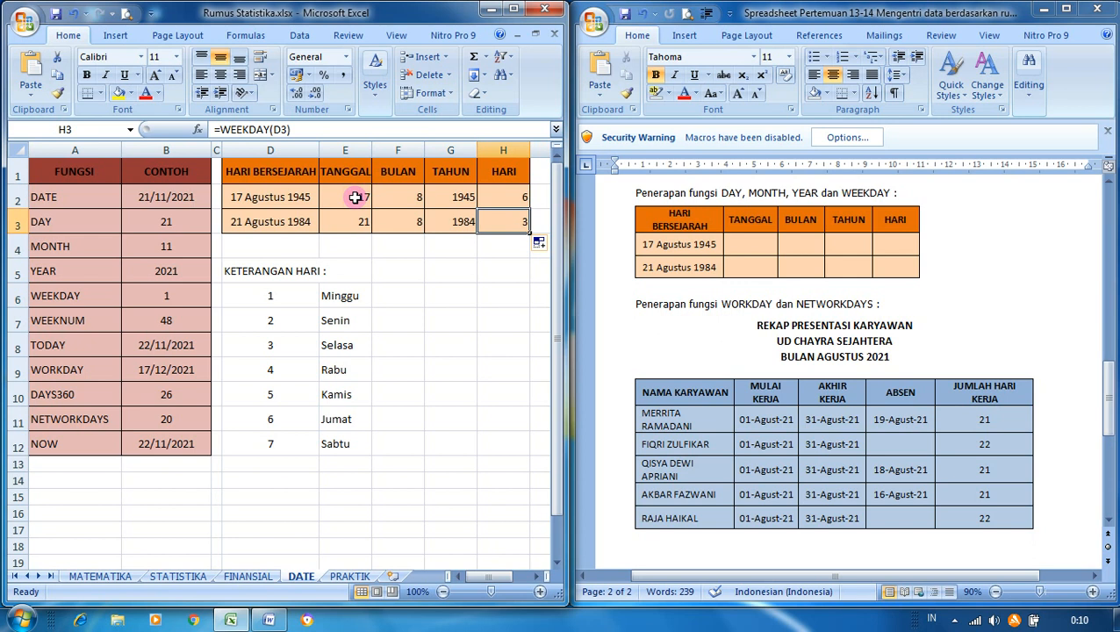
{"action": "left_click", "coordinate": [355, 369]}
{"action": "left_click", "coordinate": [353, 350]}
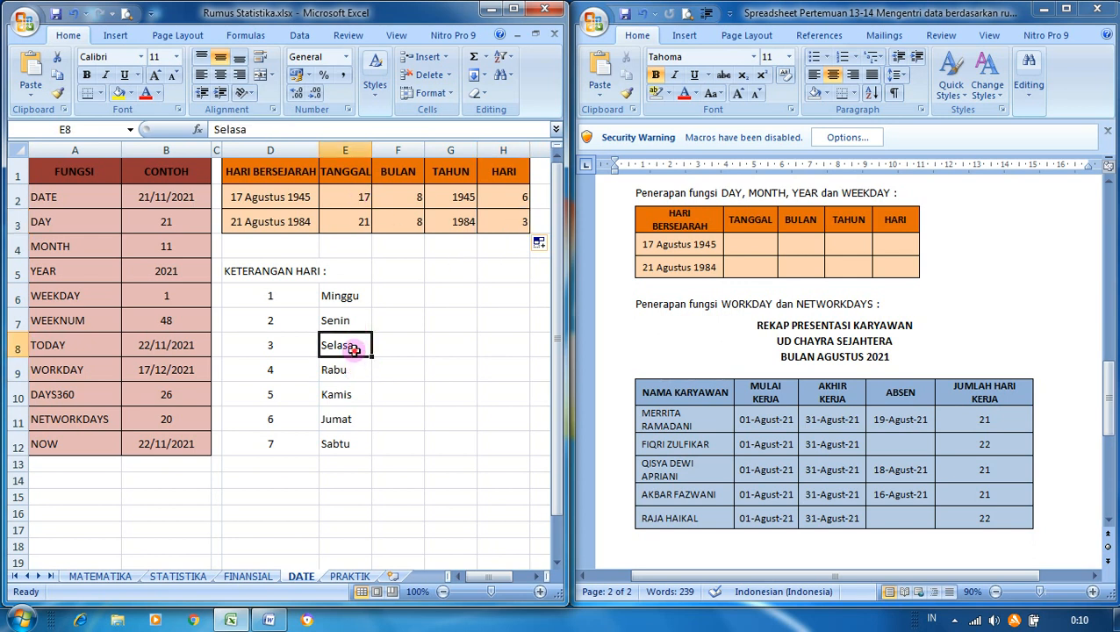
Step: Center the TANGGAL, BULAN, TAHUN and HARI results in E2:H3 horizontally
{"action": "left_click_drag", "start_coordinate": [362, 197], "coordinate": [493, 220]}
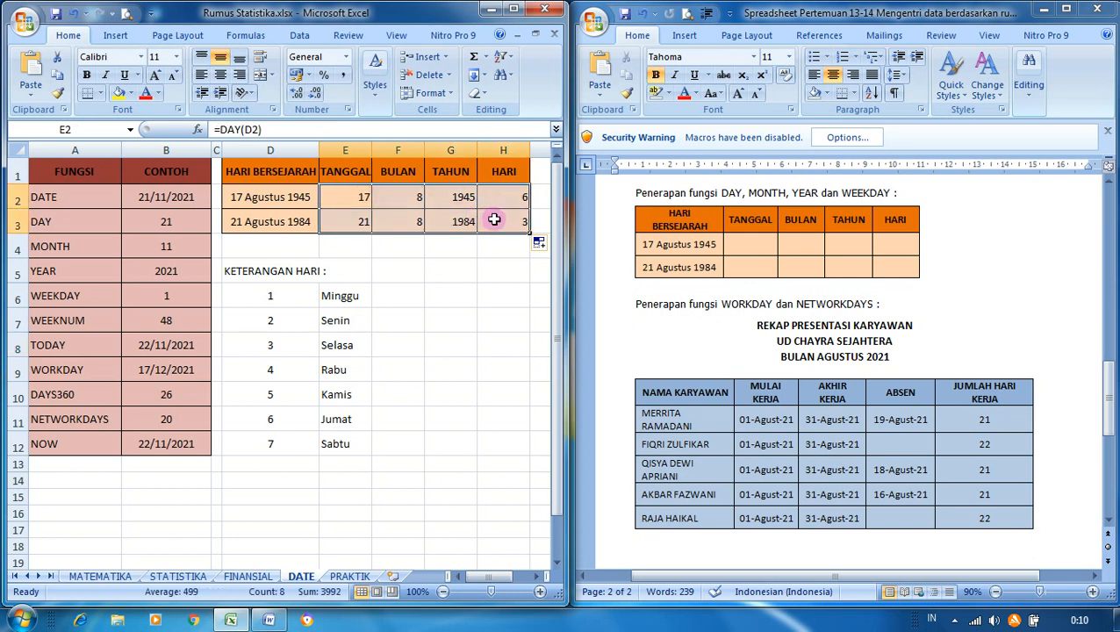
{"action": "left_click", "coordinate": [220, 74]}
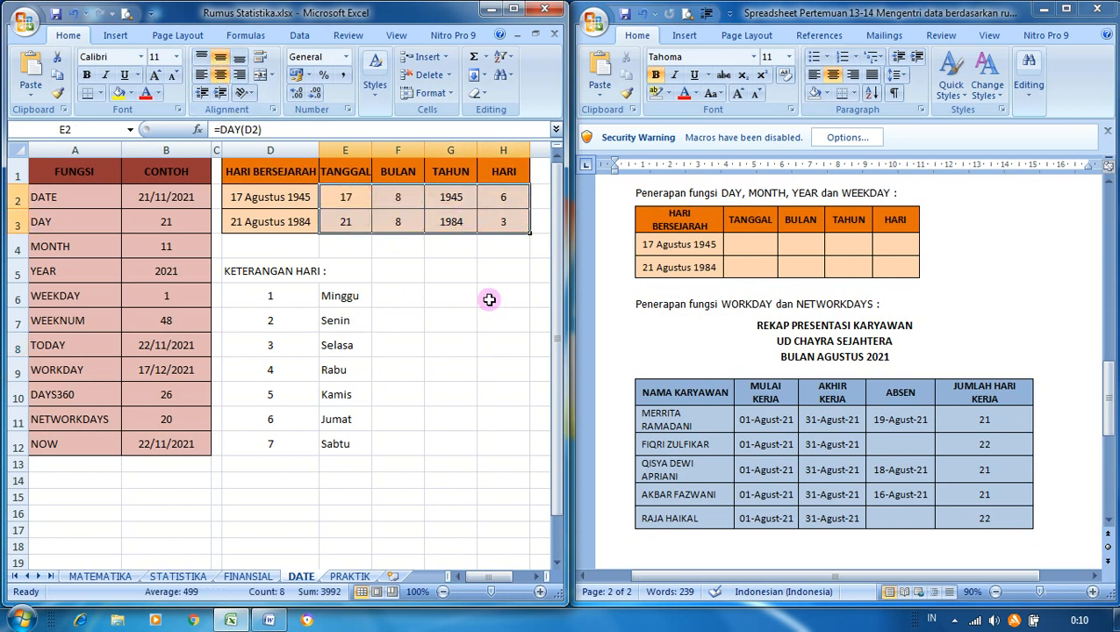
{"action": "left_click", "coordinate": [489, 299]}
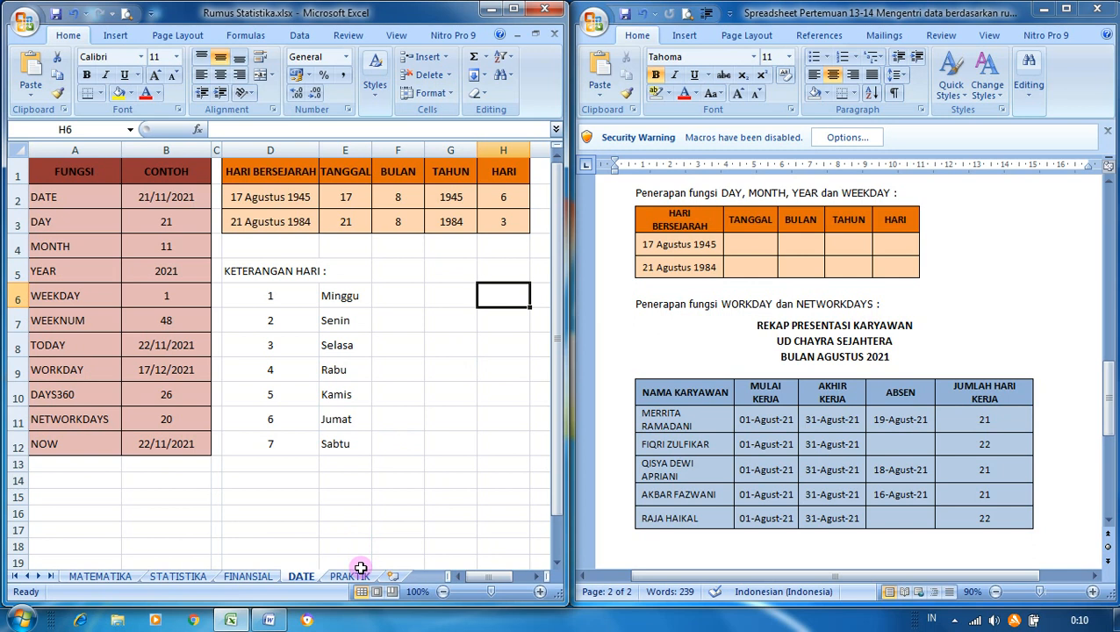
Step: On the PRAKTIK sheet, enter the first employee's MULAI KERJA date, 01/08/2021, in cell B6
{"action": "left_click", "coordinate": [360, 575]}
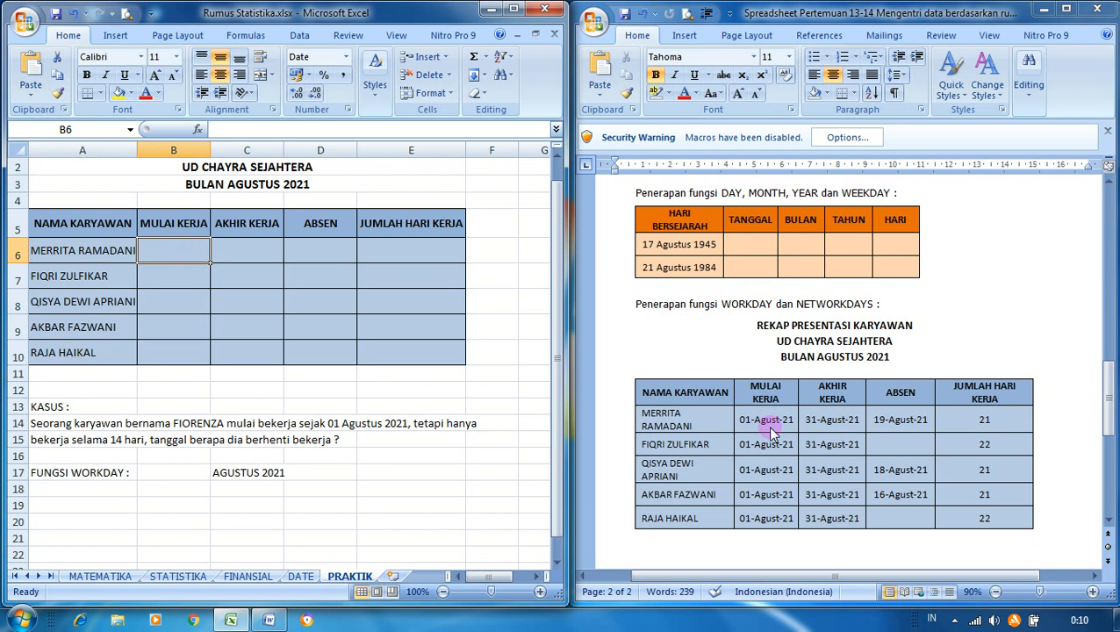
{"action": "type", "text": "01"}
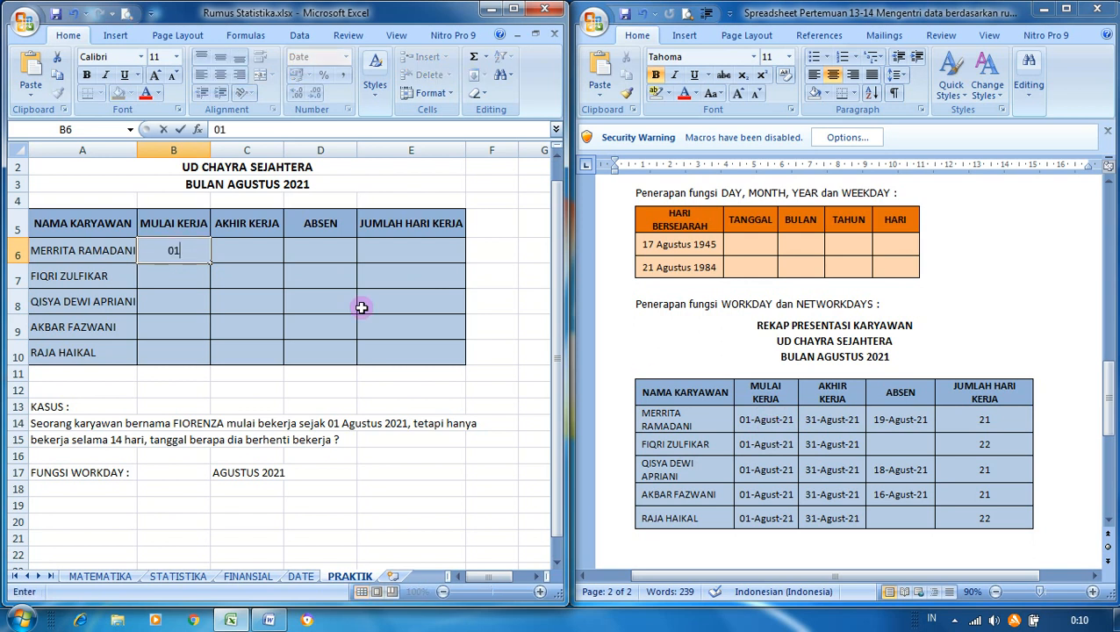
{"action": "type", "text": "/08/2021"}
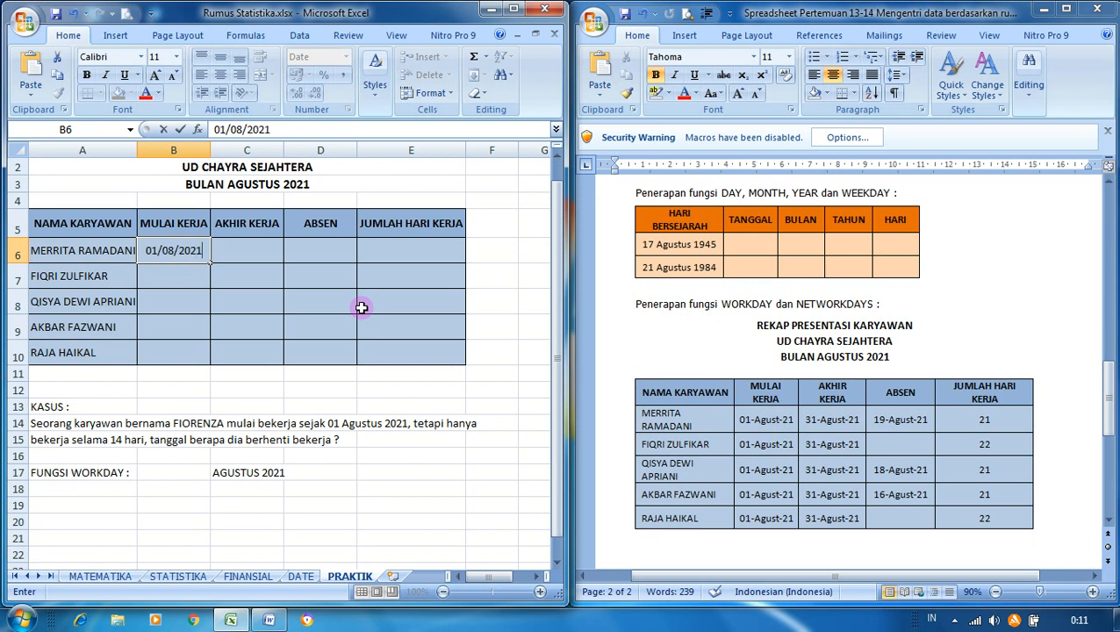
{"action": "key", "text": "Return"}
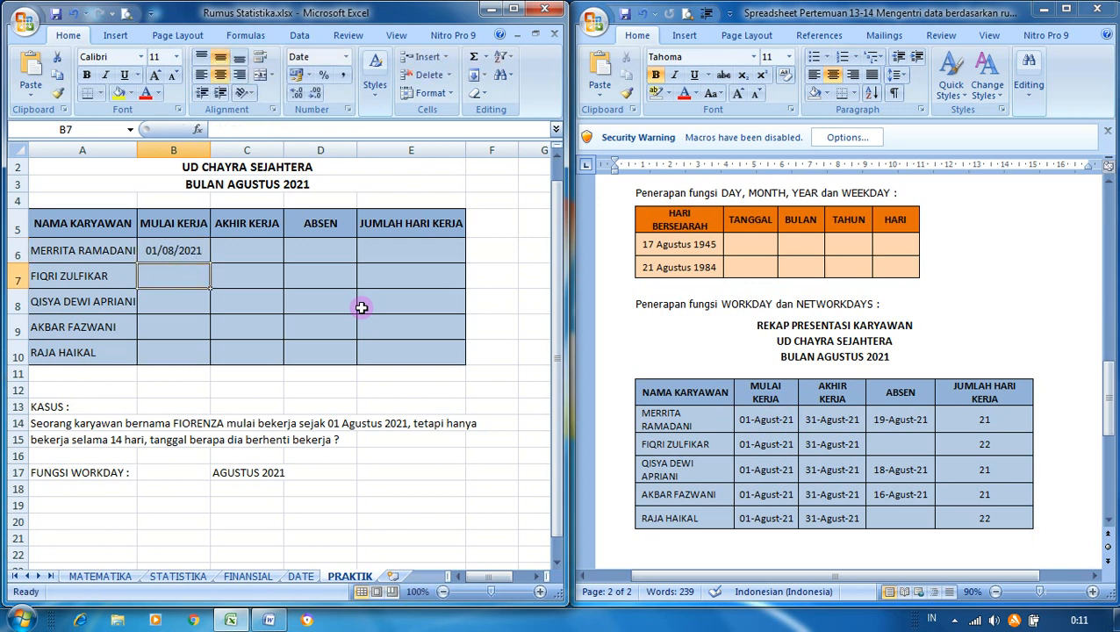
Step: Format the MULAI KERJA, AKHIR KERJA and ABSEN cells B6:D10 with the custom date format dd-mmm-yy
{"action": "key", "text": "Up"}
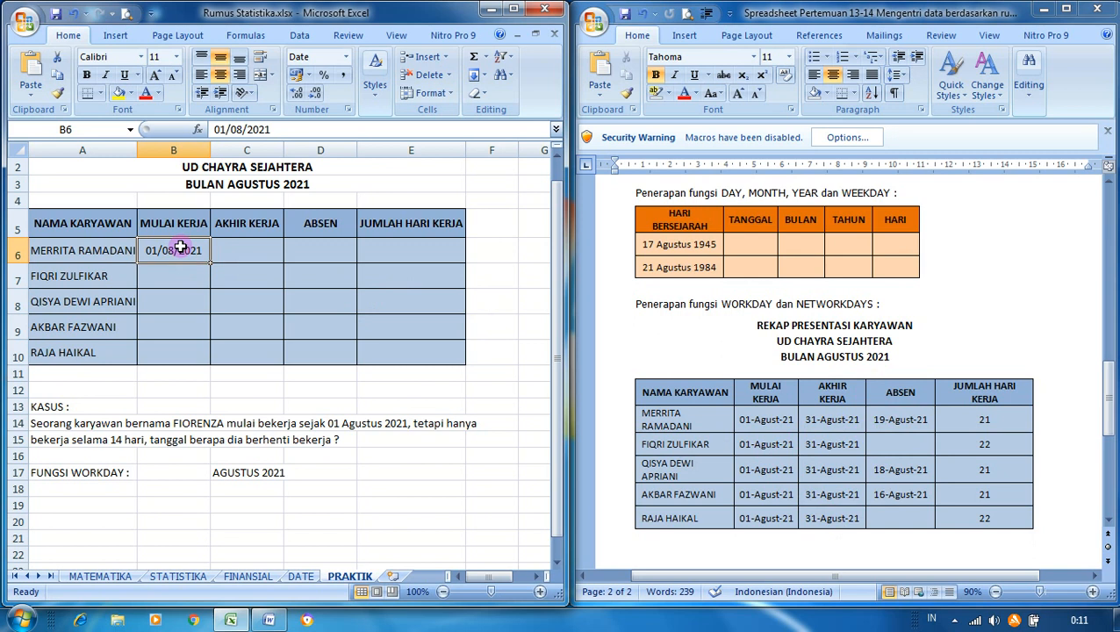
{"action": "key", "text": "shift+Right"}
{"action": "key", "text": "shift+Right"}
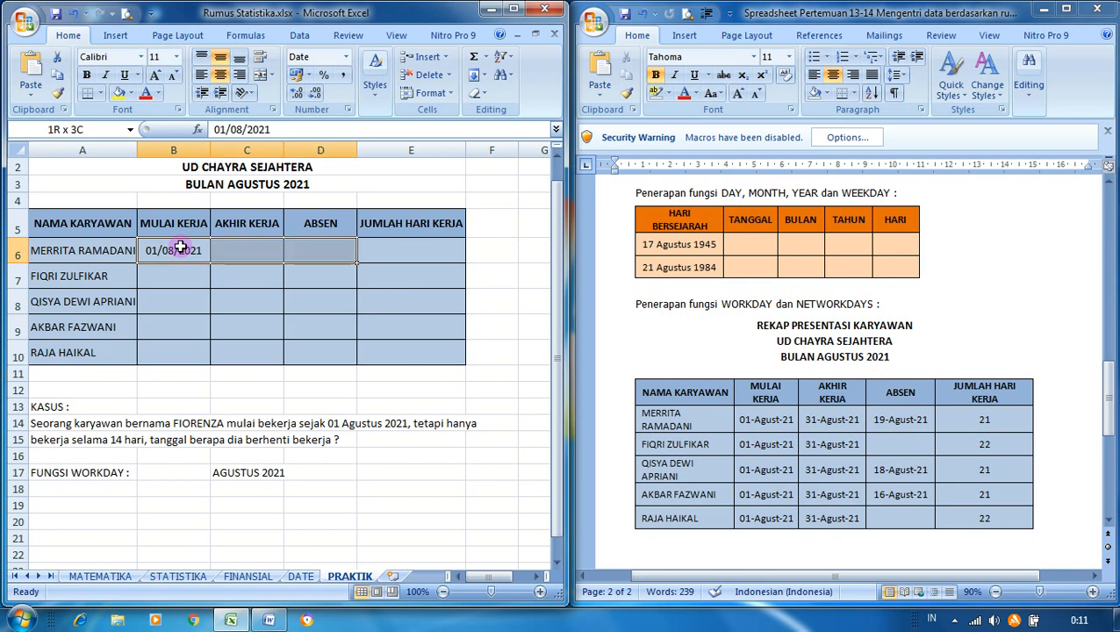
{"action": "key", "text": "shift+Down"}
{"action": "key", "text": "shift+Down"}
{"action": "key", "text": "shift+Down"}
{"action": "key", "text": "shift+Down"}
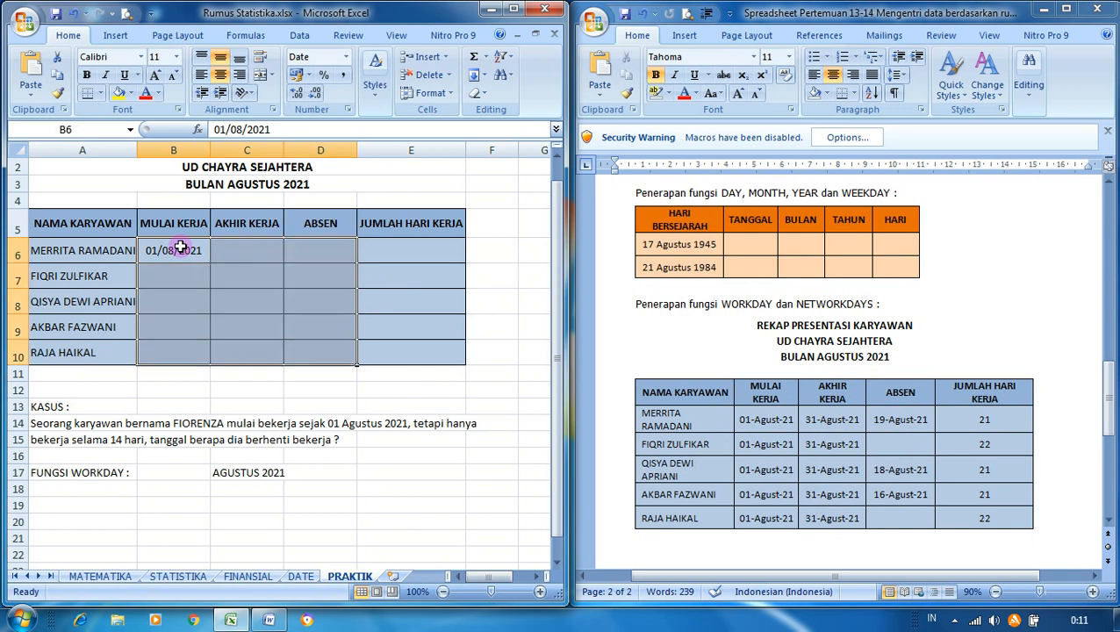
{"action": "left_click", "coordinate": [349, 57]}
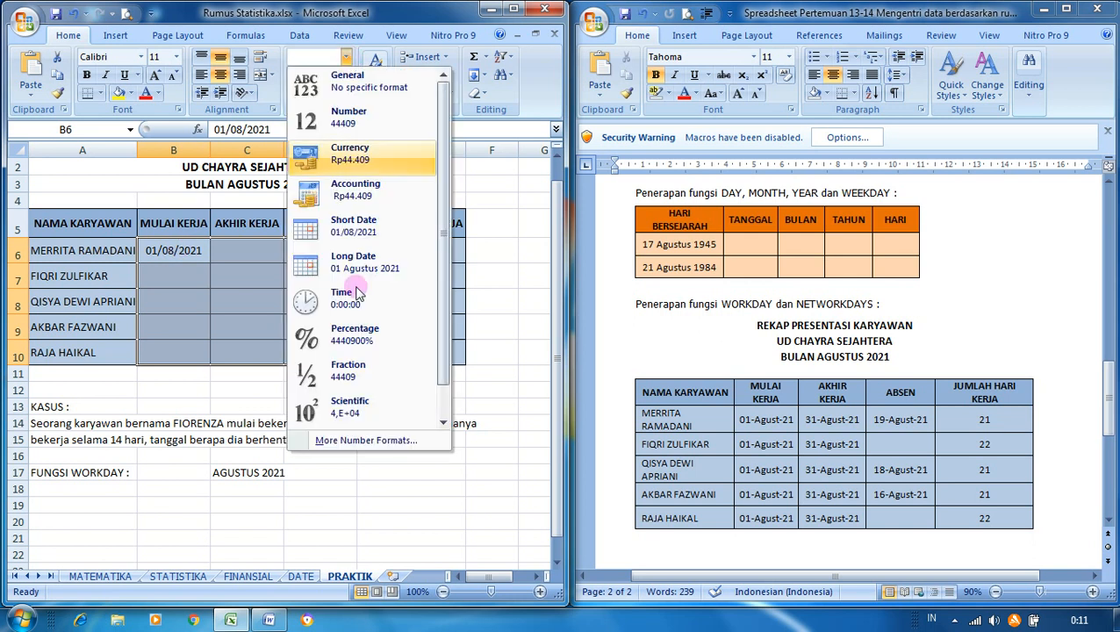
{"action": "left_click", "coordinate": [349, 441]}
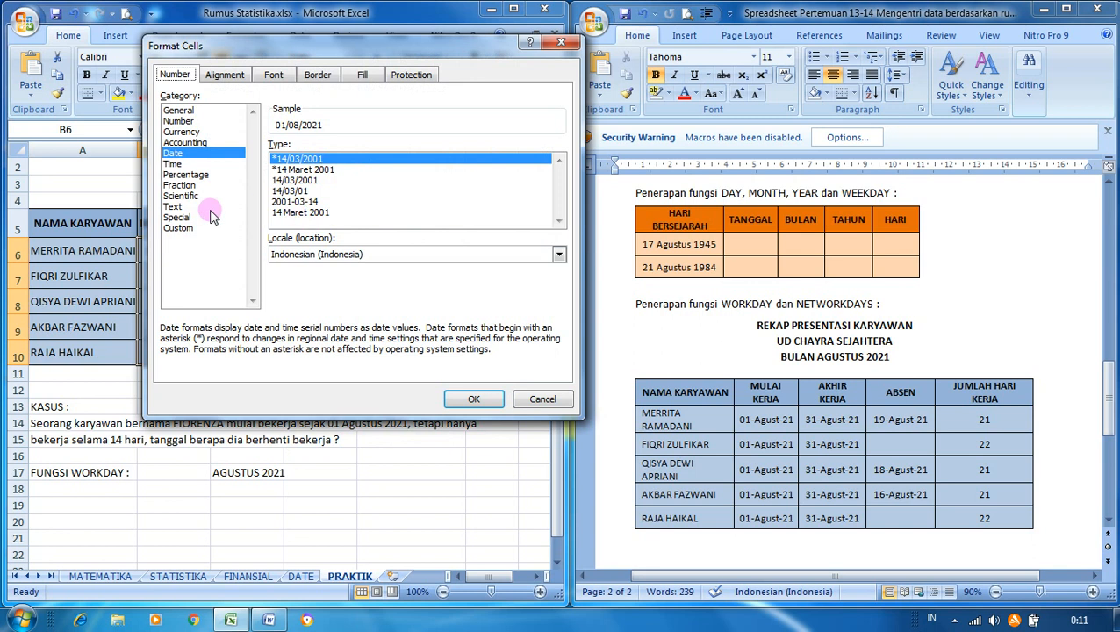
{"action": "left_click", "coordinate": [186, 232]}
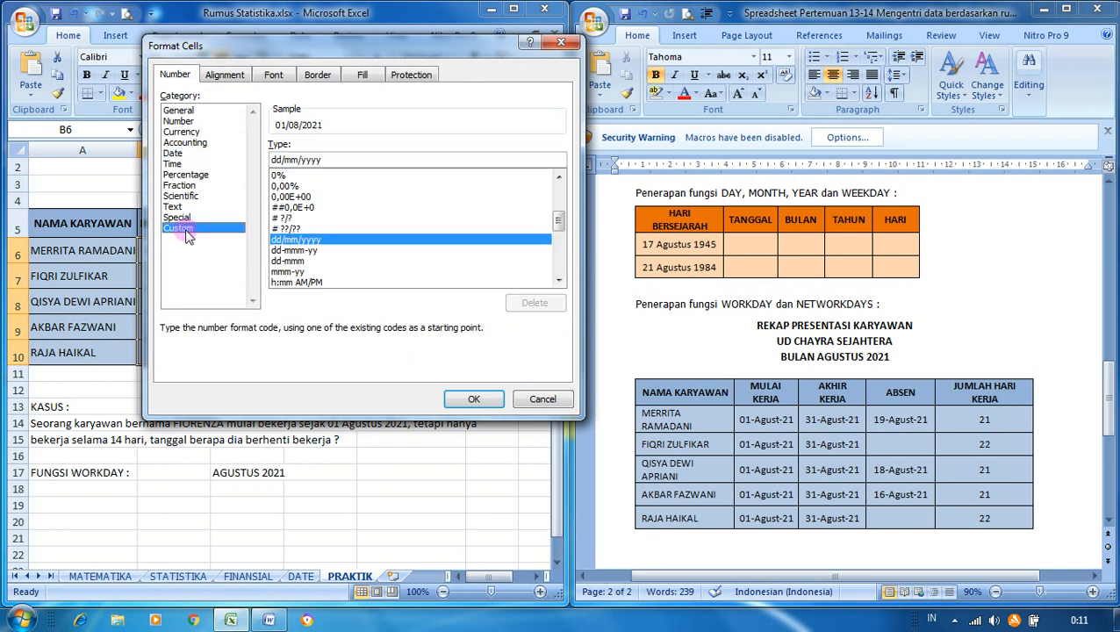
{"action": "left_click", "coordinate": [295, 251]}
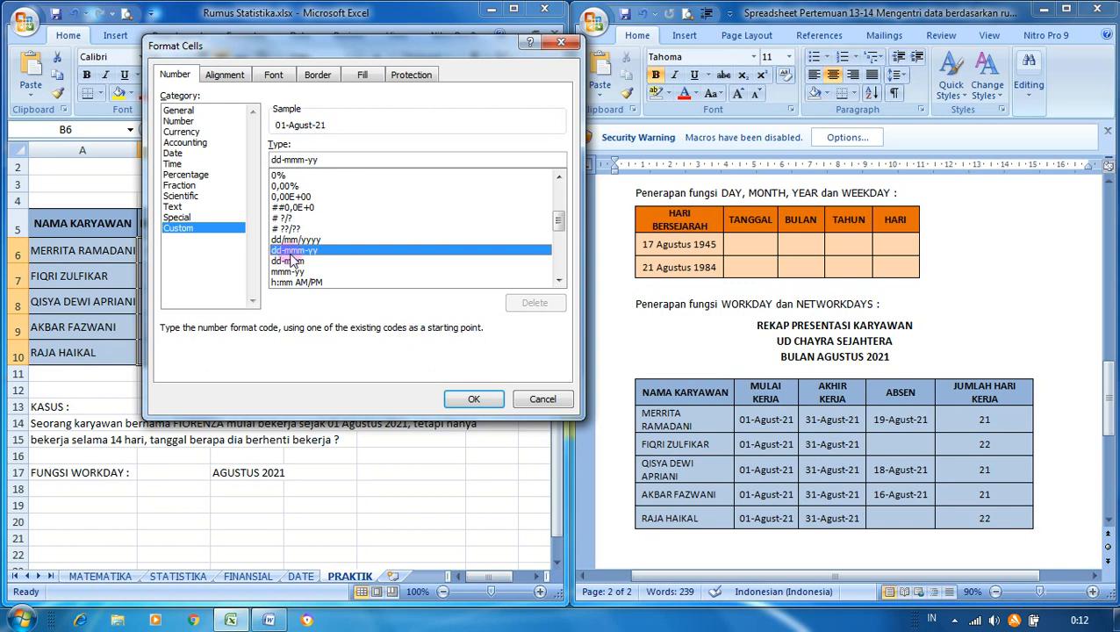
{"action": "left_click", "coordinate": [475, 399]}
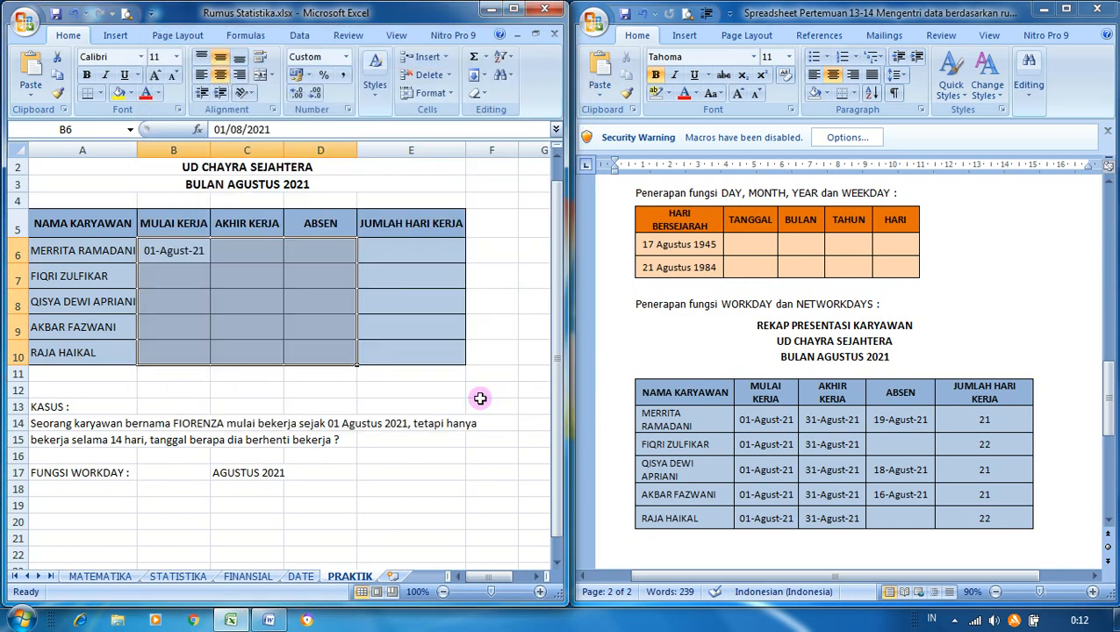
{"action": "left_click", "coordinate": [199, 252]}
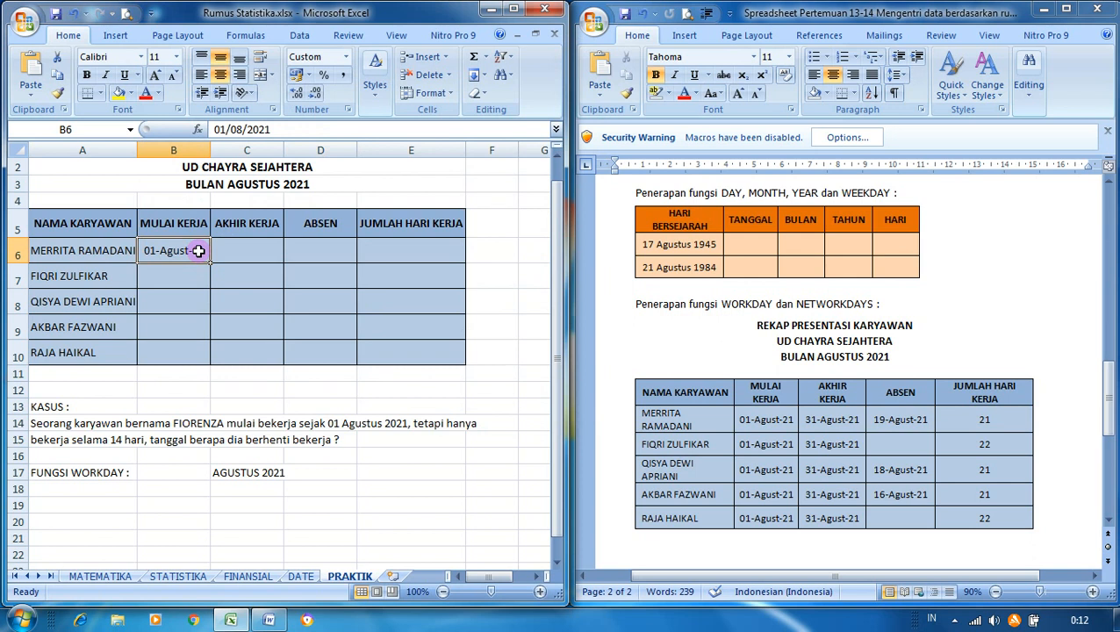
Step: Enter the first employee's AKHIR KERJA date, 31/08/21, in cell C6
{"action": "key", "text": "Right"}
{"action": "type", "text": "31"}
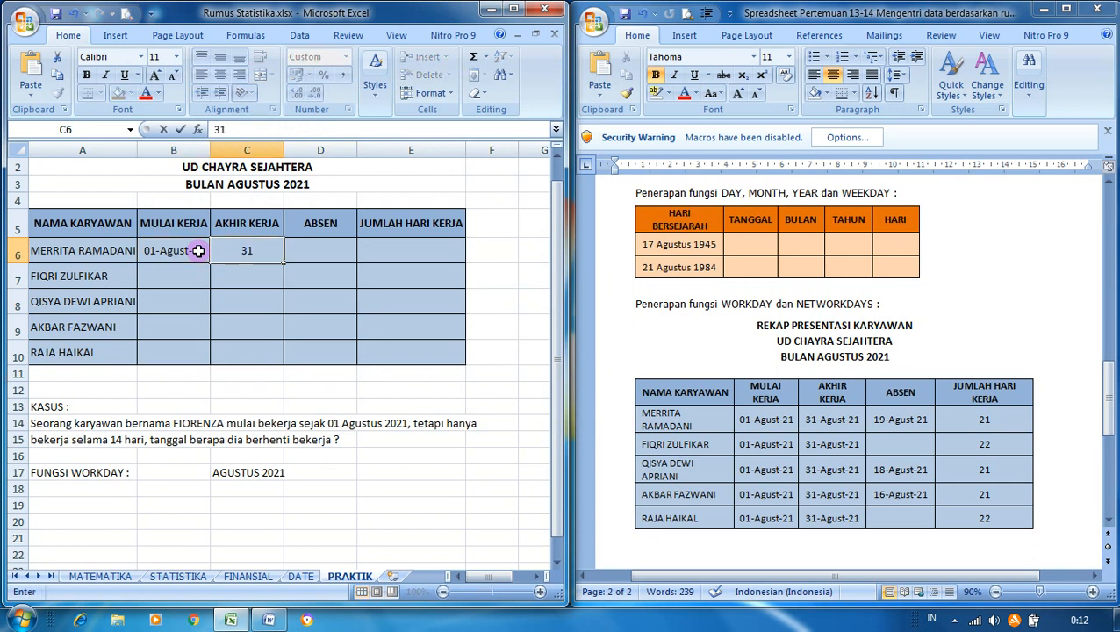
{"action": "type", "text": "/08/21"}
{"action": "key", "text": "Return"}
Step: Copy the first employee's MULAI KERJA and AKHIR KERJA dates in B6:C6 to the other employees' rows, B7:C10
{"action": "key", "text": "Up"}
{"action": "key", "text": "Left"}
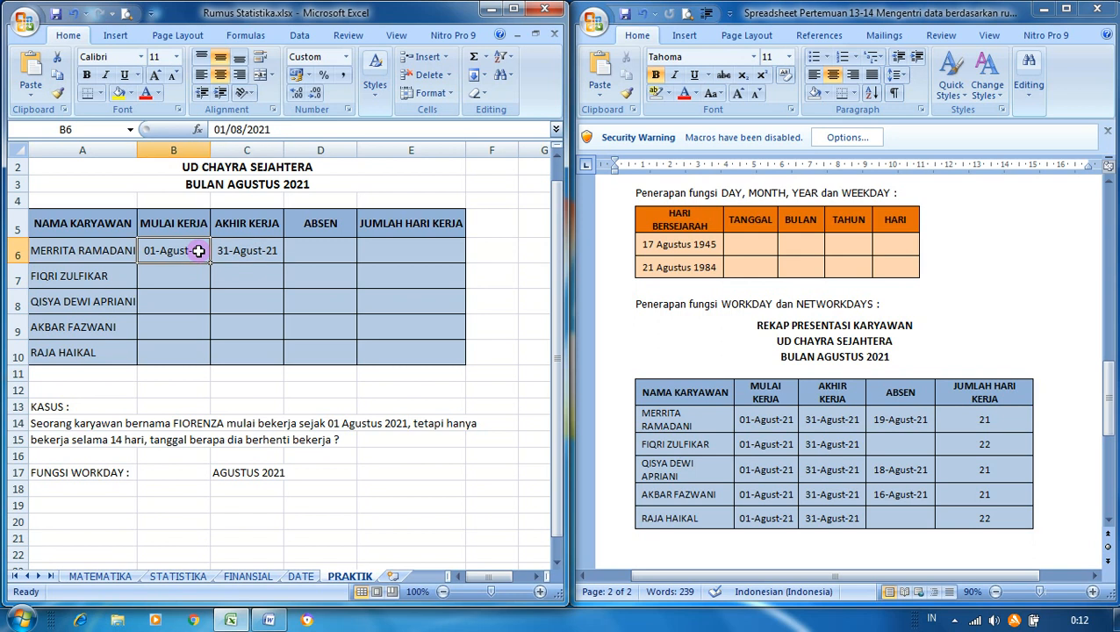
{"action": "key", "text": "shift+Down"}
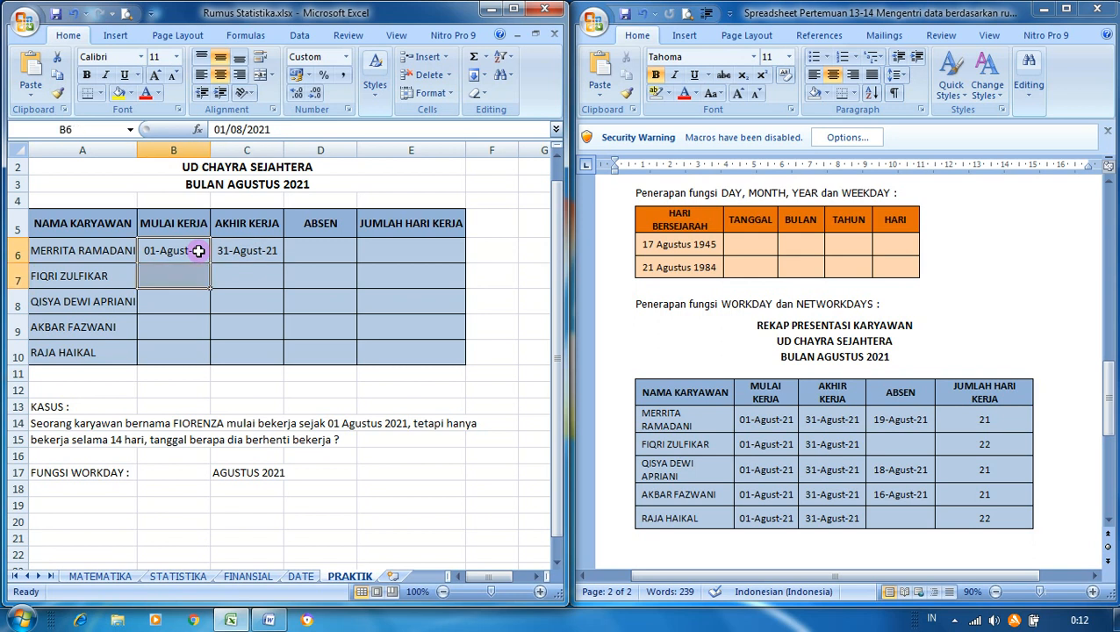
{"action": "left_click", "coordinate": [198, 251]}
{"action": "key", "text": "shift+Right"}
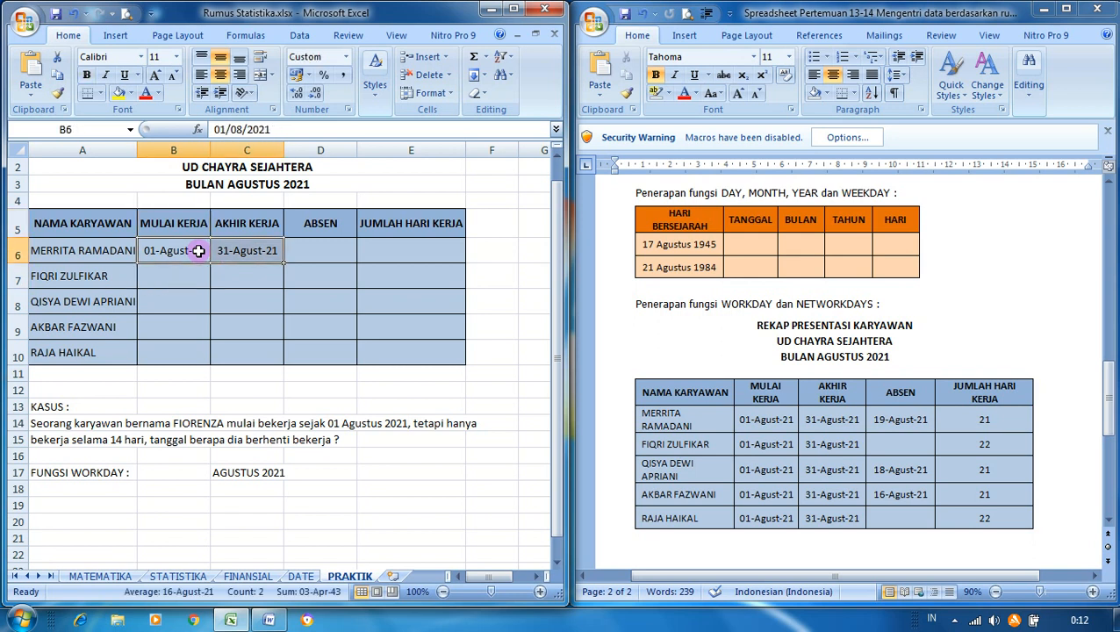
{"action": "key", "text": "ctrl+c"}
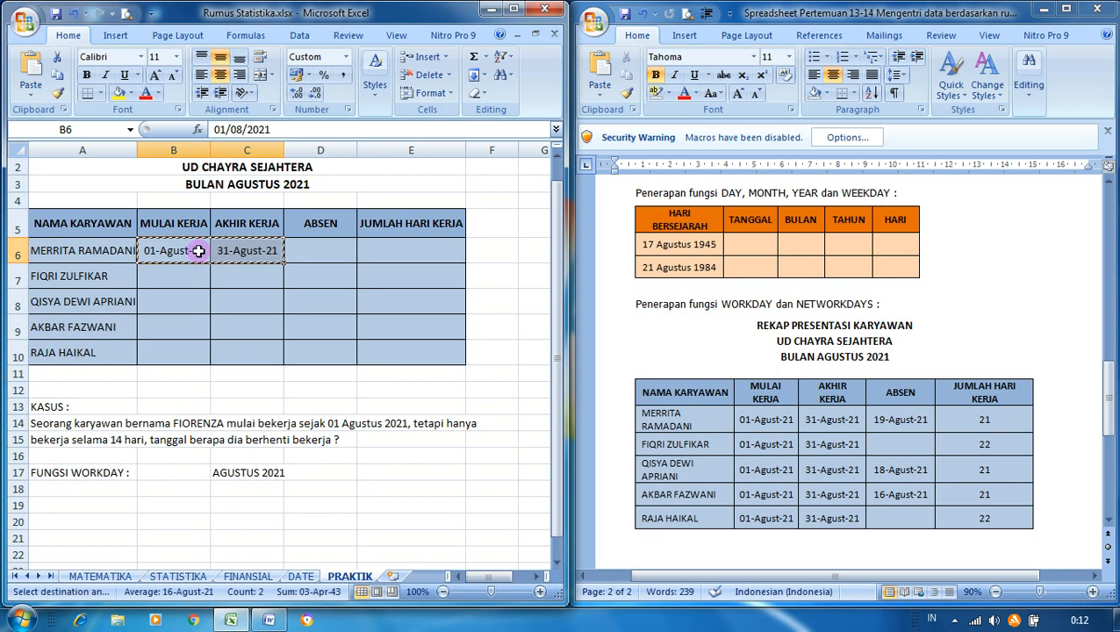
{"action": "key", "text": "Down"}
{"action": "key", "text": "shift+Right"}
{"action": "key", "text": "shift+Down"}
{"action": "key", "text": "shift+Down"}
{"action": "key", "text": "shift+Down"}
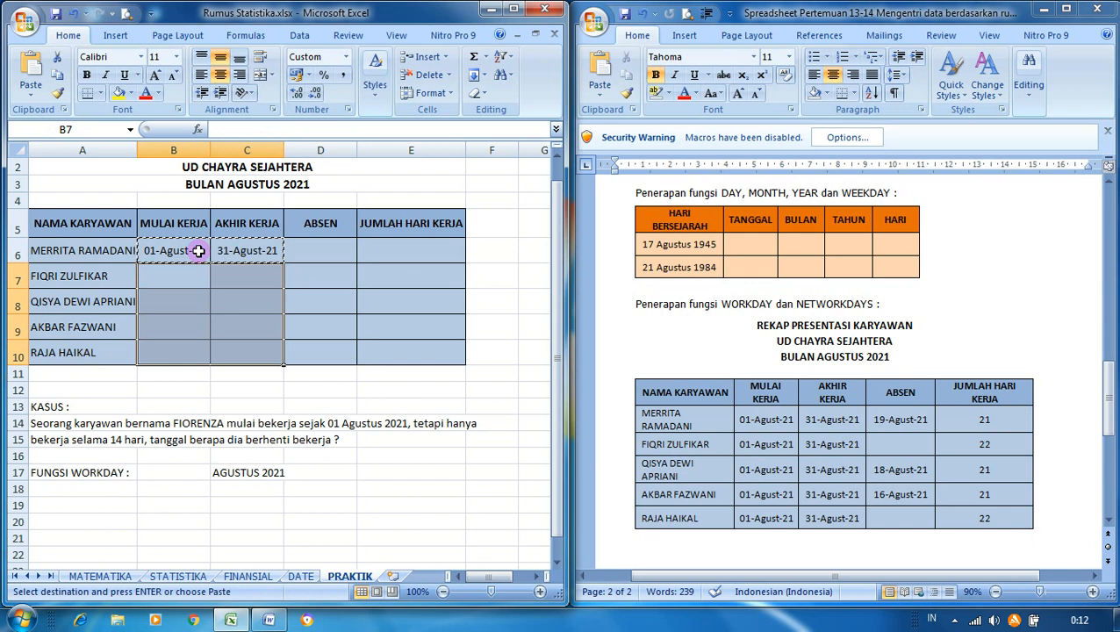
{"action": "key", "text": "ctrl+v"}
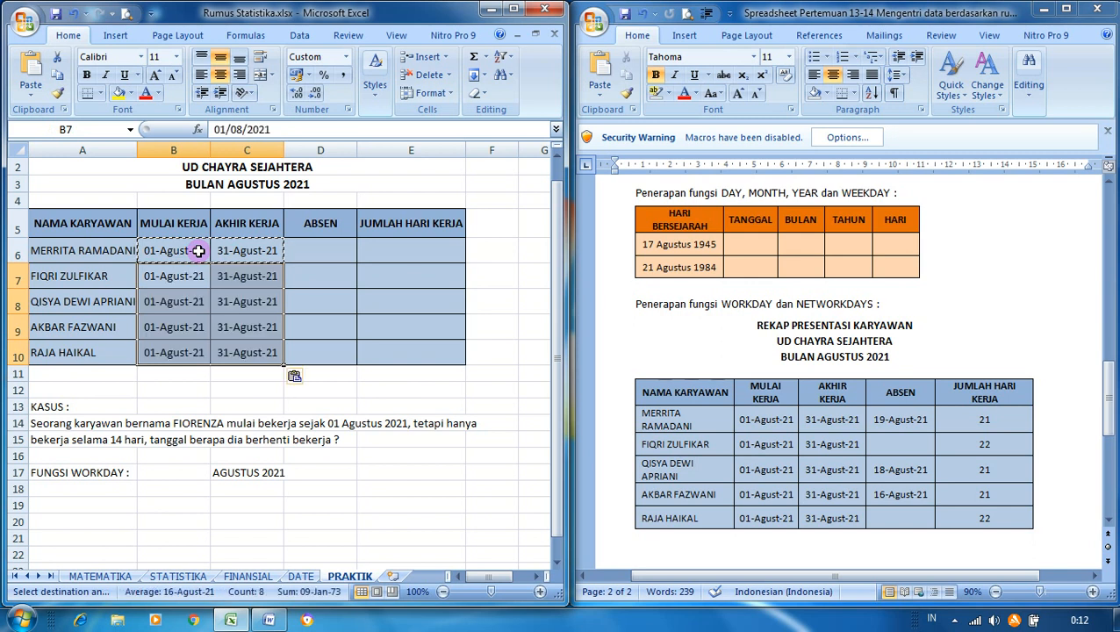
Step: Enter the first employee's ABSEN date, 19/08/21, in cell D6
{"action": "left_click", "coordinate": [331, 252]}
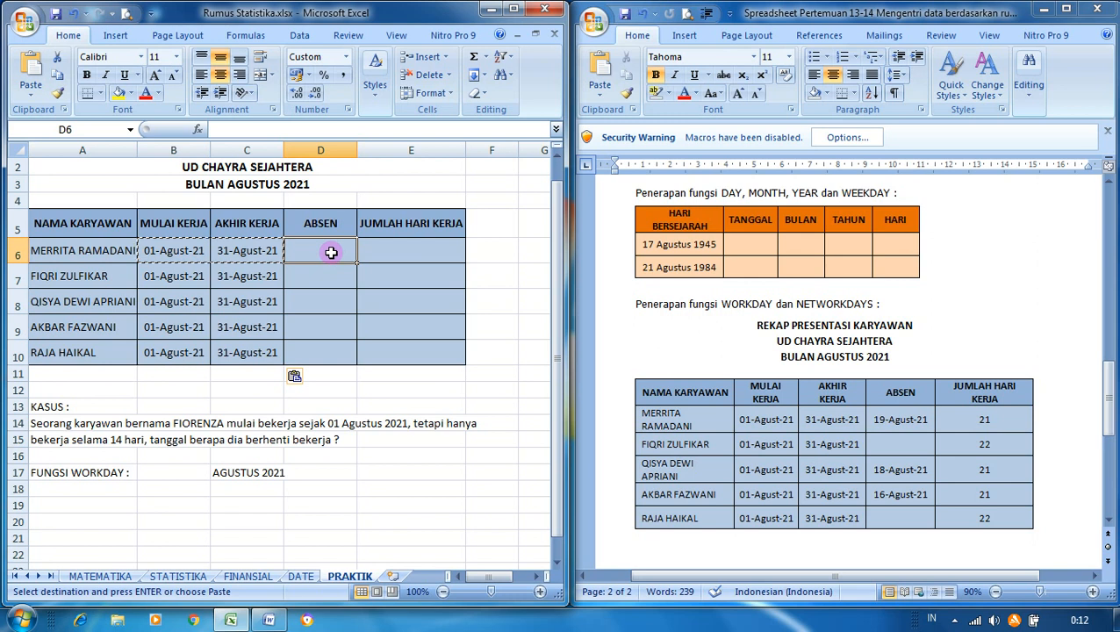
{"action": "key", "text": "Up"}
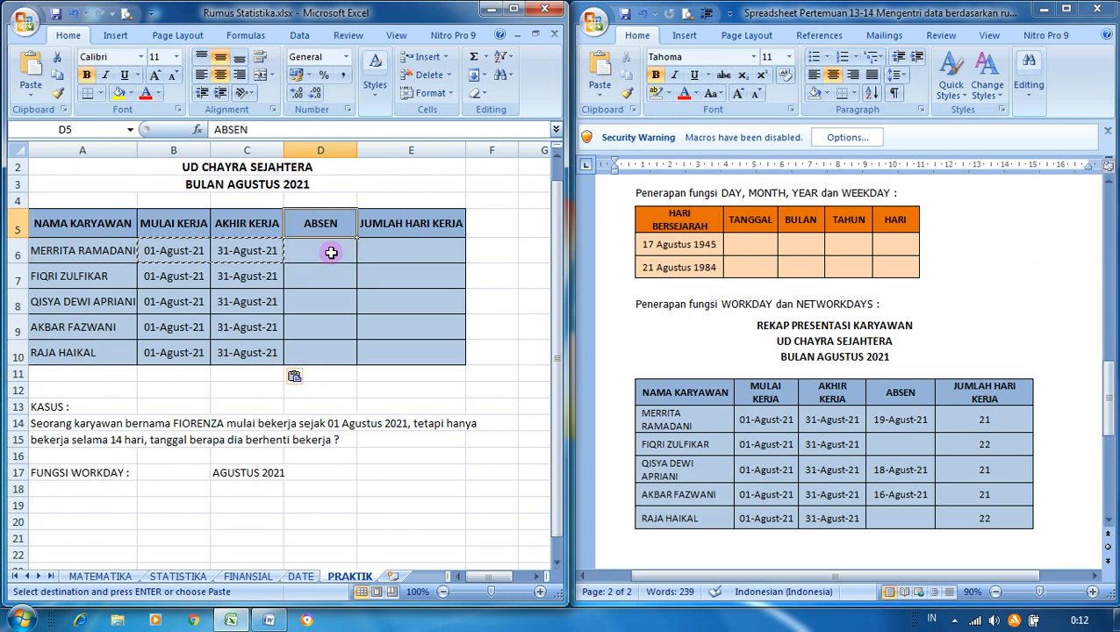
{"action": "left_click", "coordinate": [331, 252]}
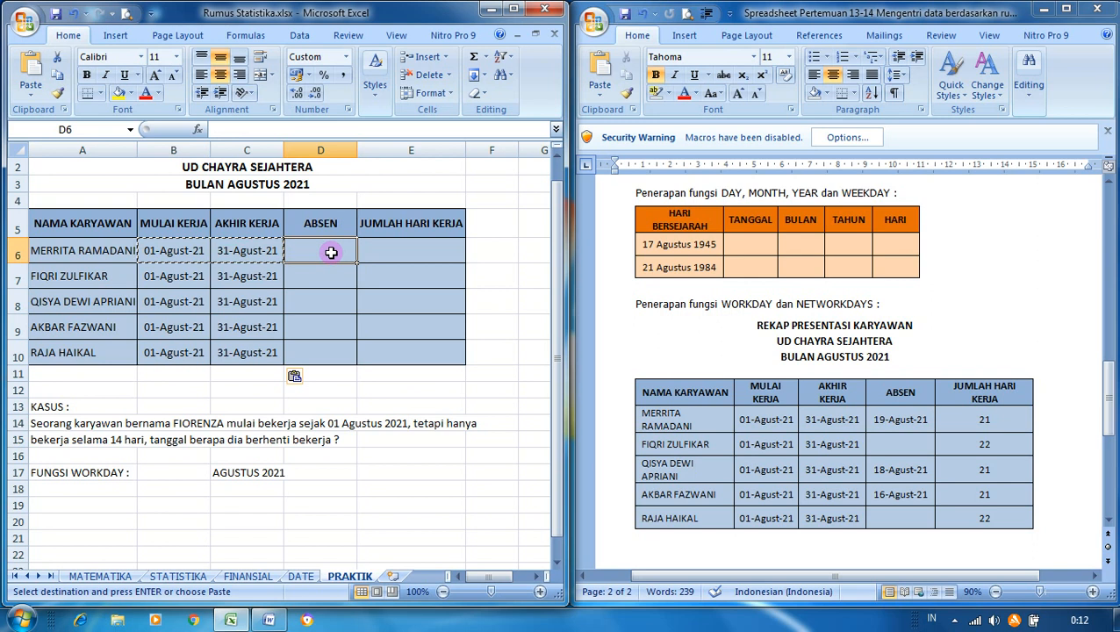
{"action": "type", "text": "19"}
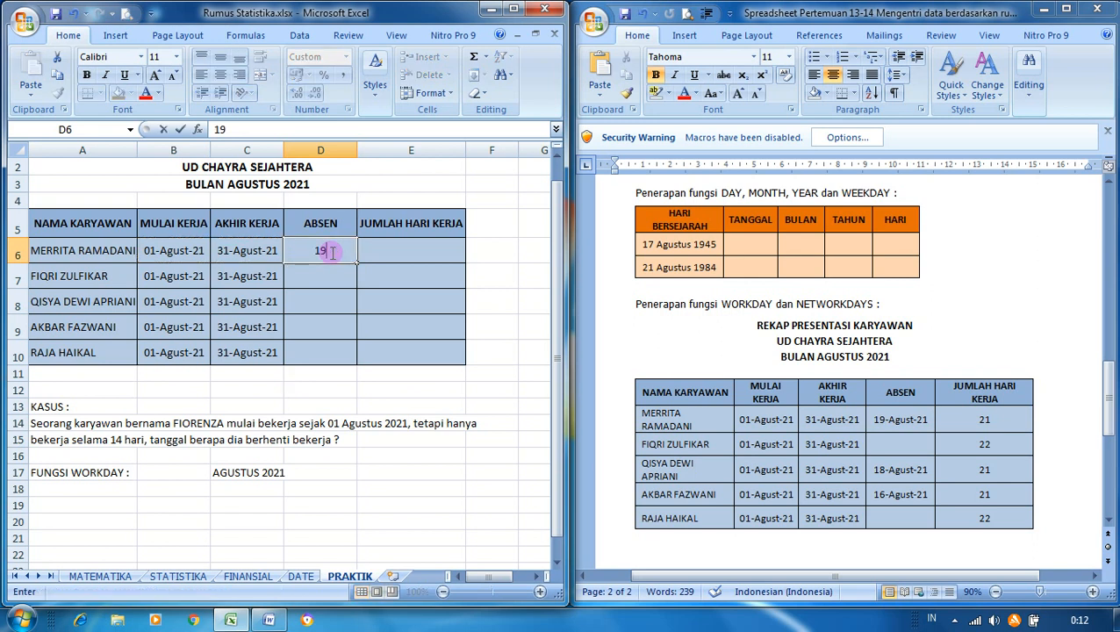
{"action": "type", "text": "/08/21"}
{"action": "key", "text": "Return"}
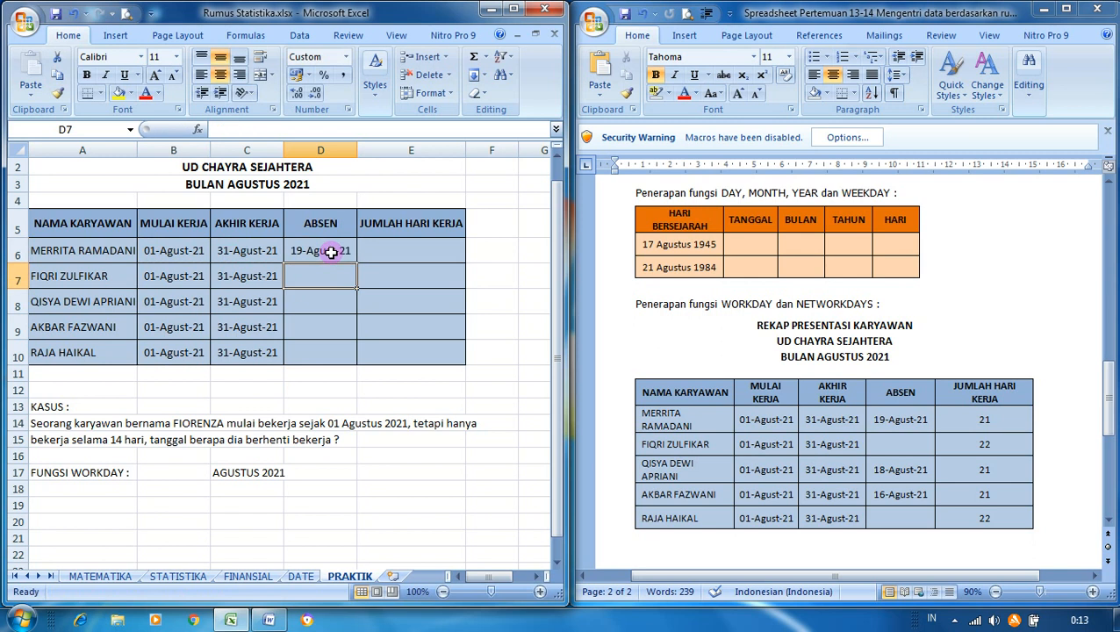
Step: Enter the ABSEN dates 18/8/21 in D8 and 16/08/21 in D9, leaving D7 blank
{"action": "key", "text": "Return"}
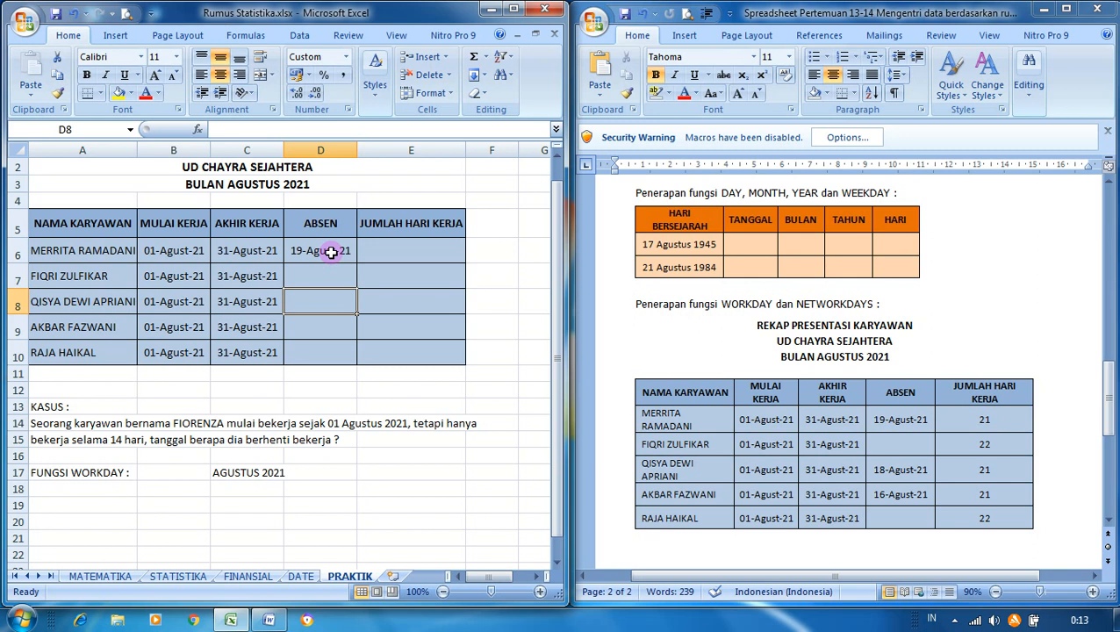
{"action": "type", "text": "18/8"}
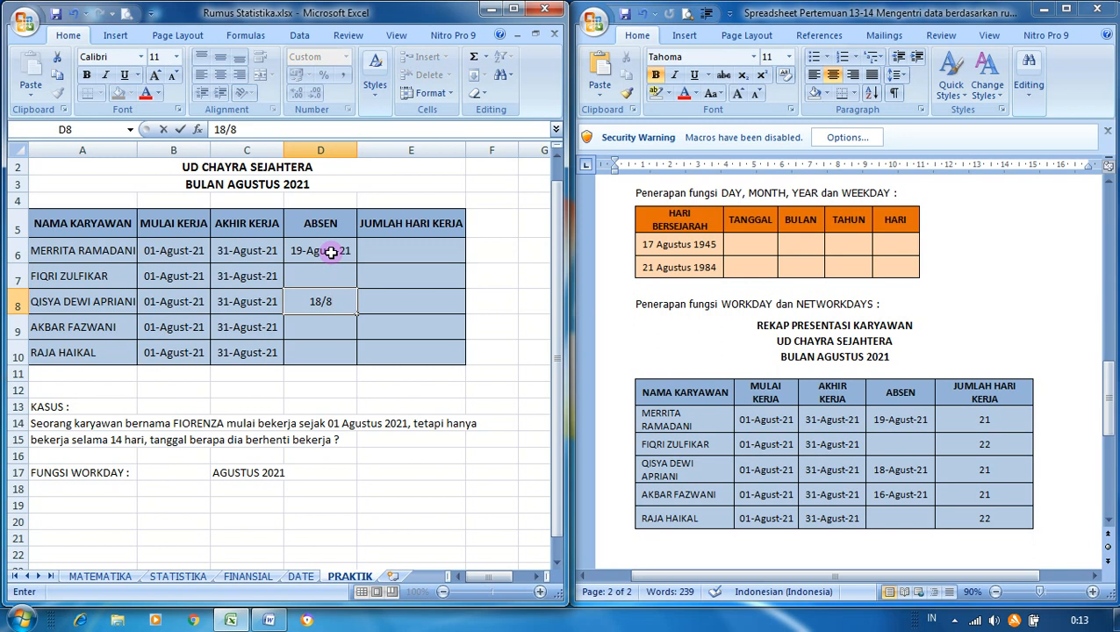
{"action": "type", "text": "/21"}
{"action": "key", "text": "Return"}
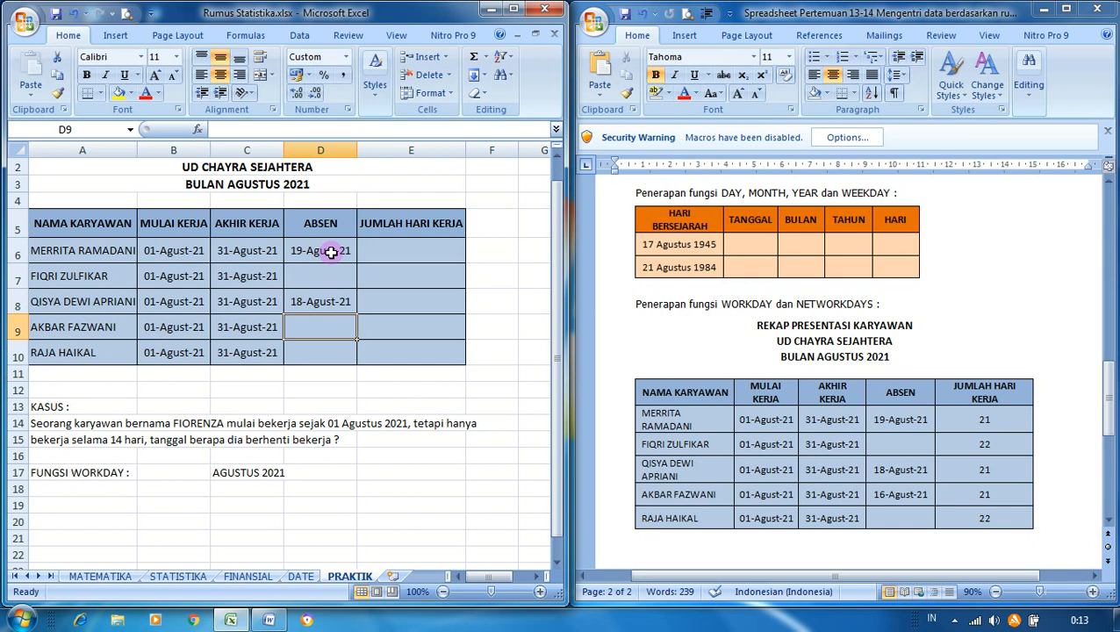
{"action": "type", "text": "16/0"}
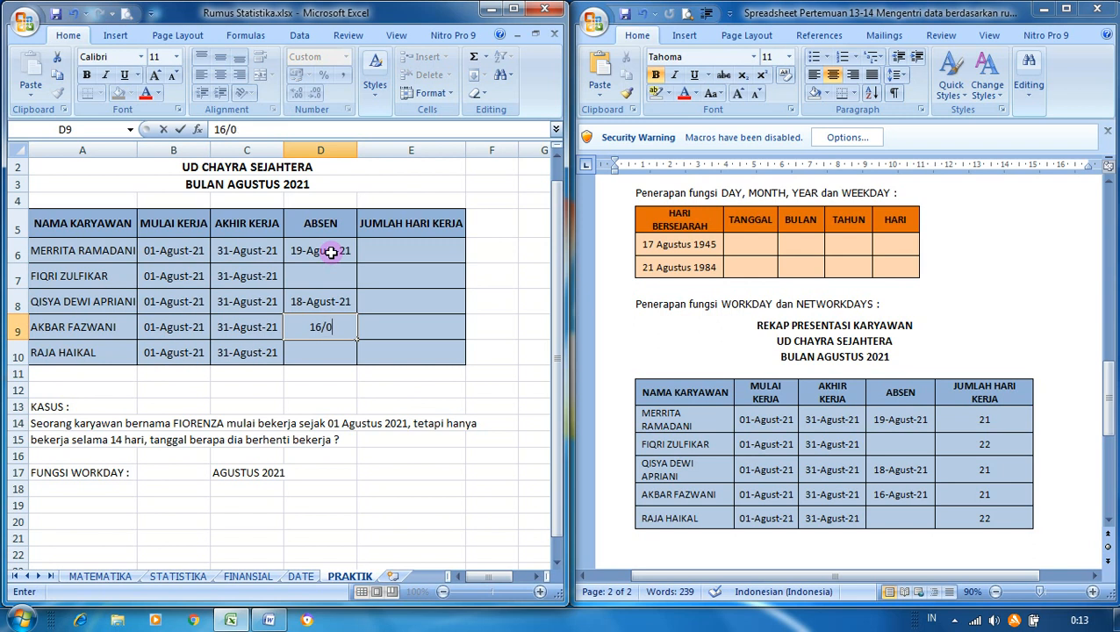
{"action": "type", "text": "8/21"}
{"action": "key", "text": "Return"}
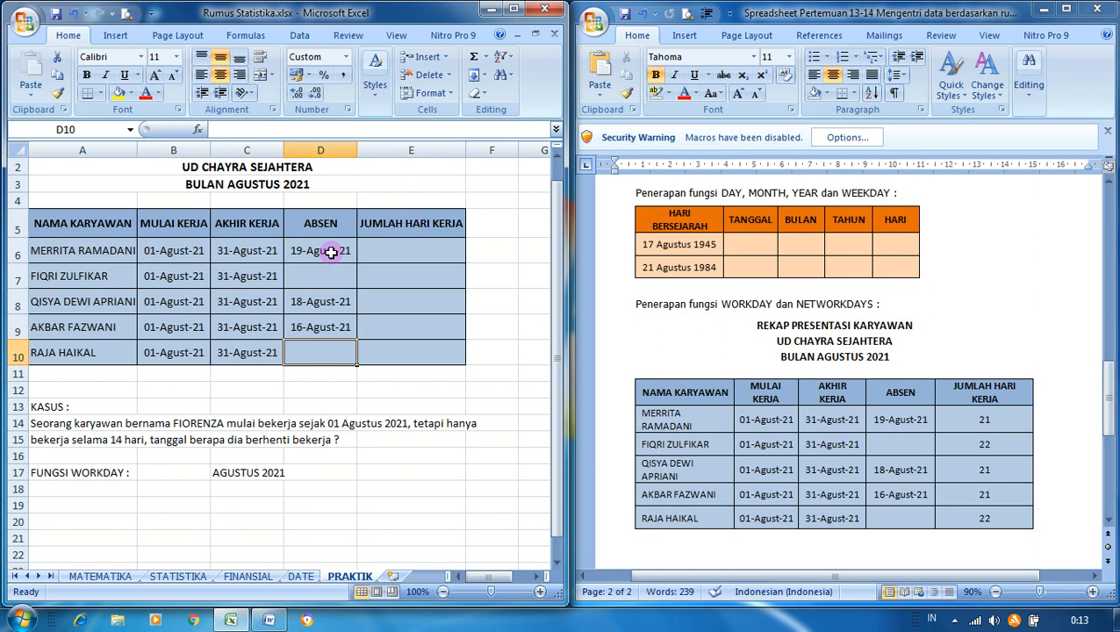
Step: Calculate the first employee's JUMLAH HARI KERJA in E6 with the formula =NETWORKDAYS(B6;C6;D6)
{"action": "left_click", "coordinate": [392, 252]}
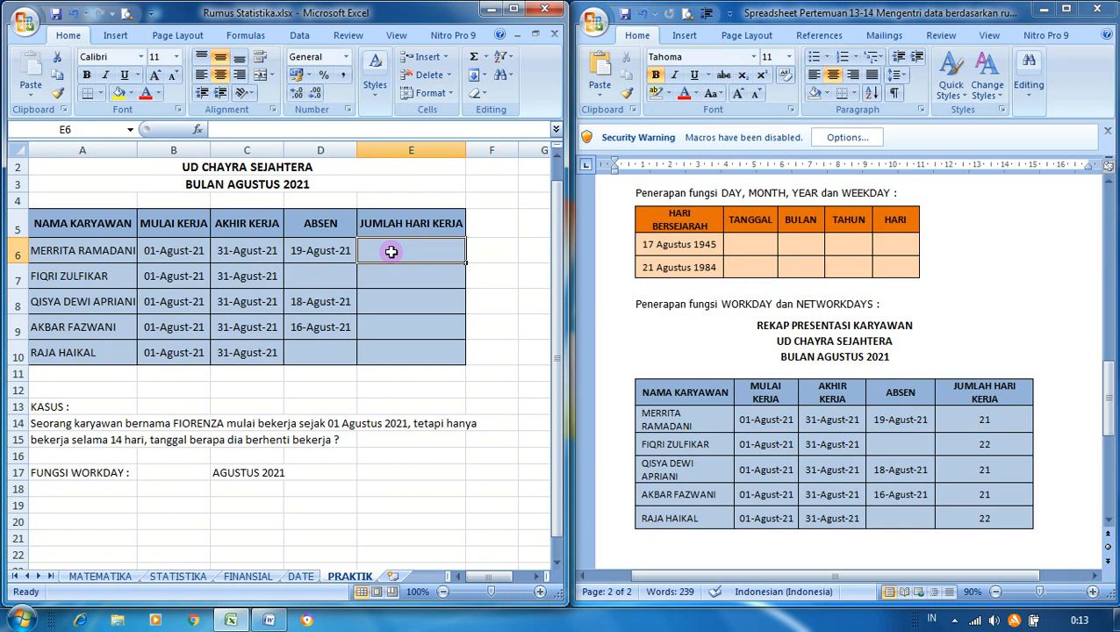
{"action": "type", "text": "="}
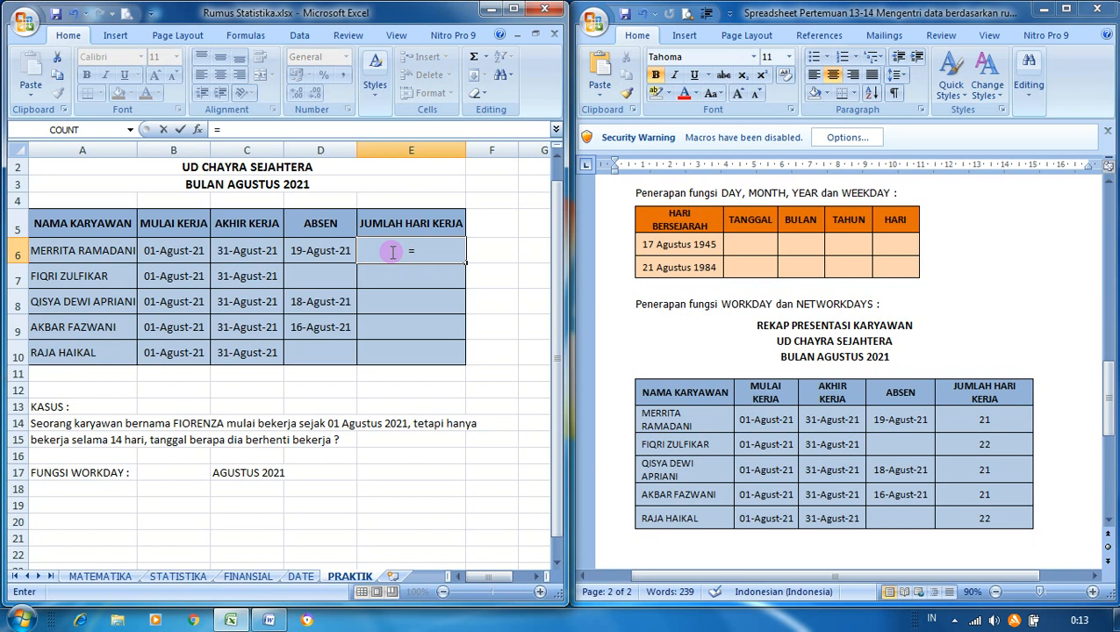
{"action": "type", "text": "NETWORK"}
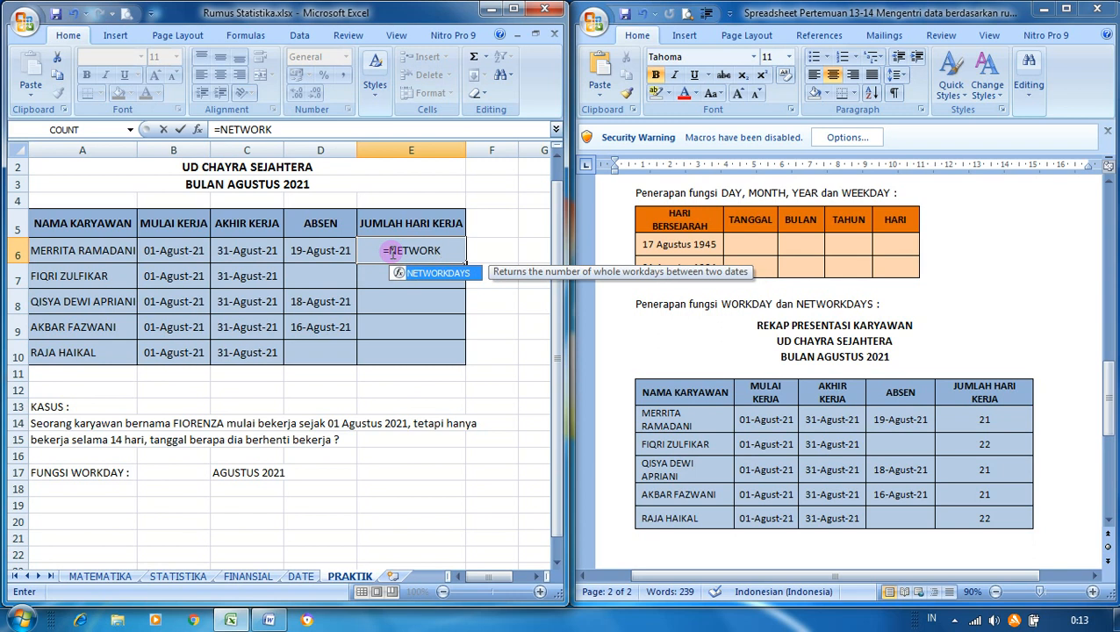
{"action": "type", "text": "DAYS("}
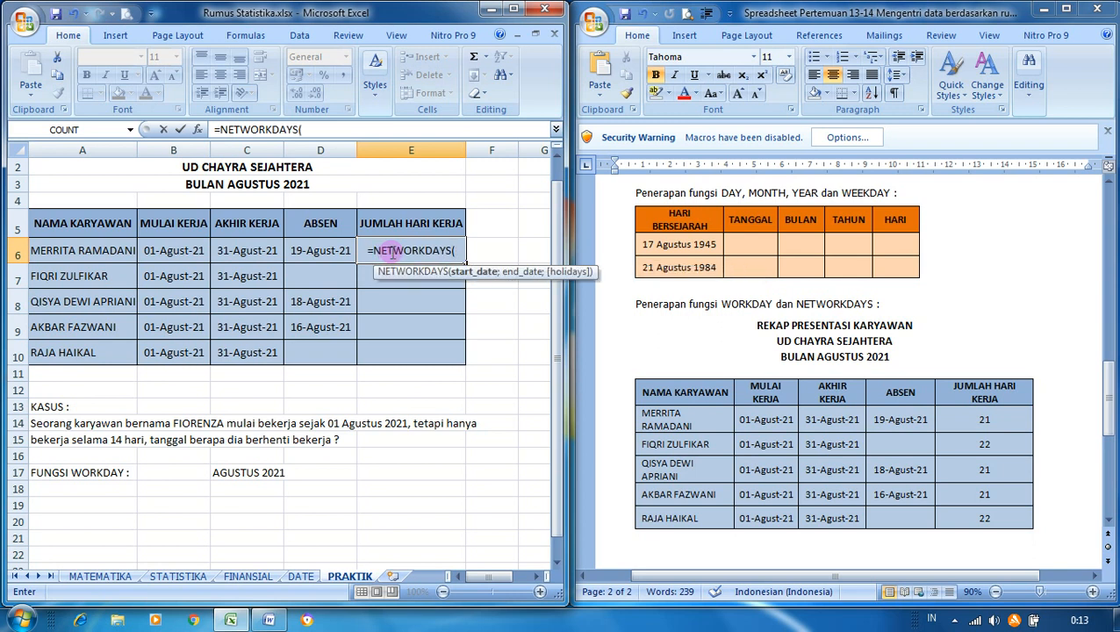
{"action": "left_click", "coordinate": [158, 251]}
{"action": "type", "text": ";"}
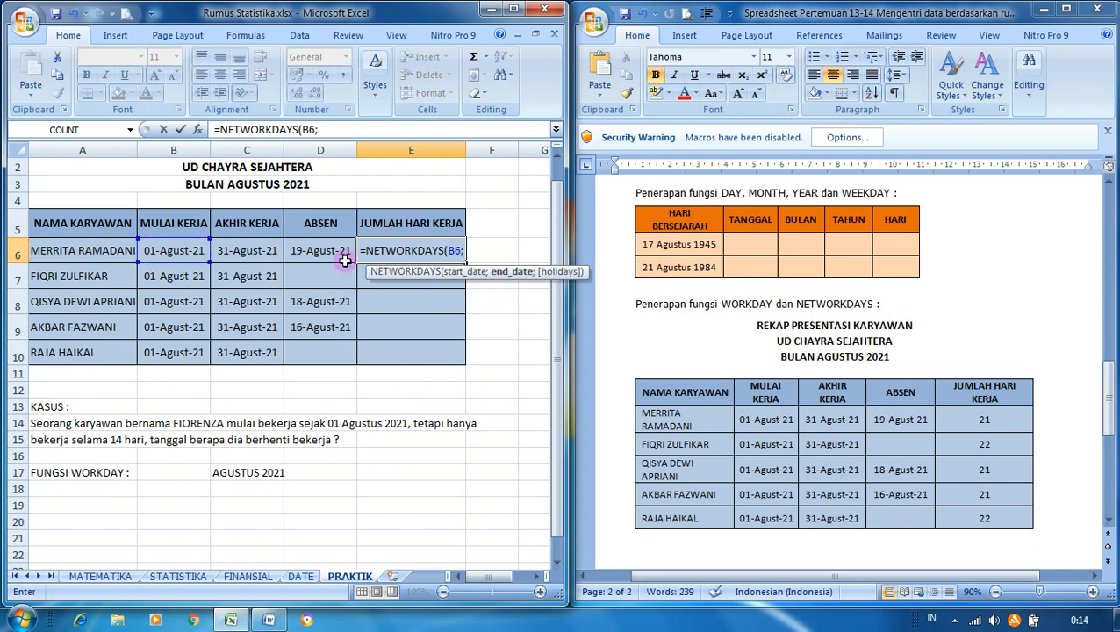
{"action": "left_click", "coordinate": [252, 252]}
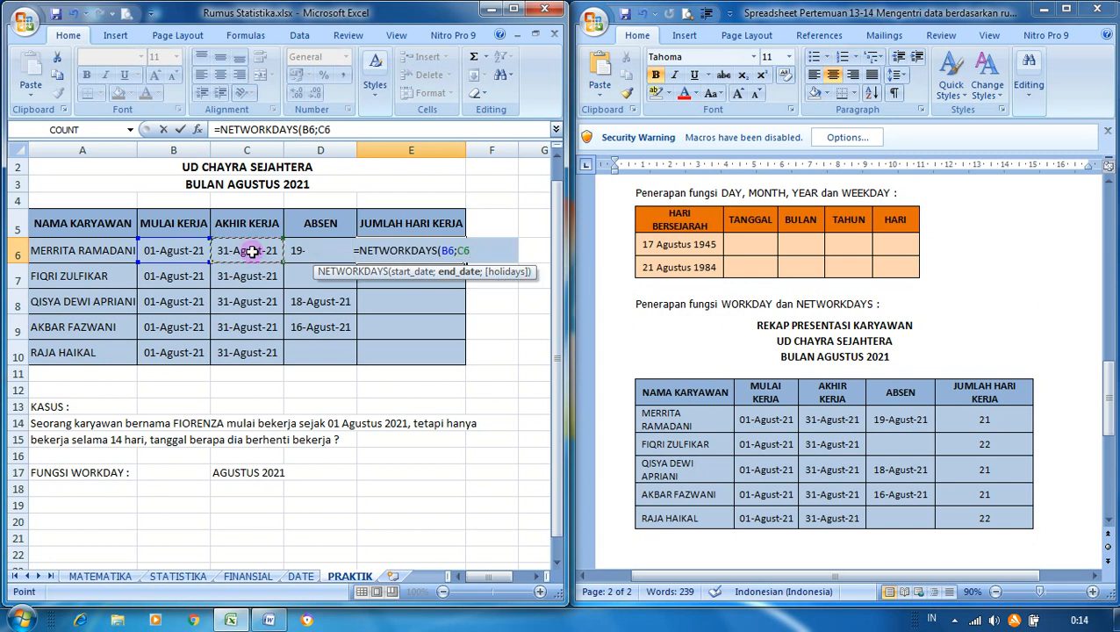
{"action": "type", "text": ";"}
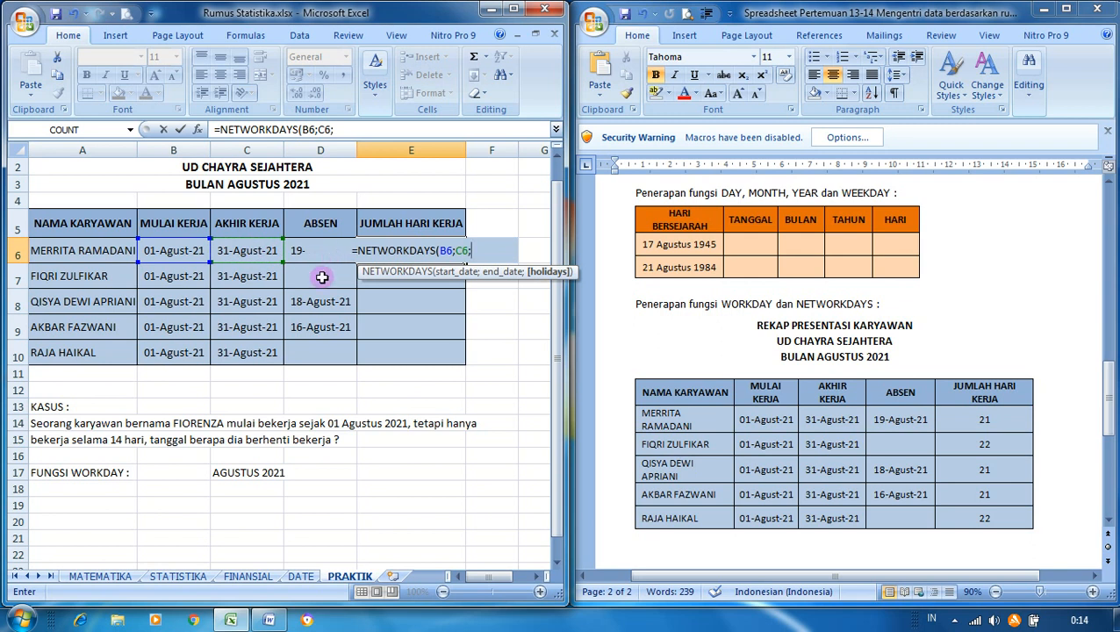
{"action": "key", "text": "Left"}
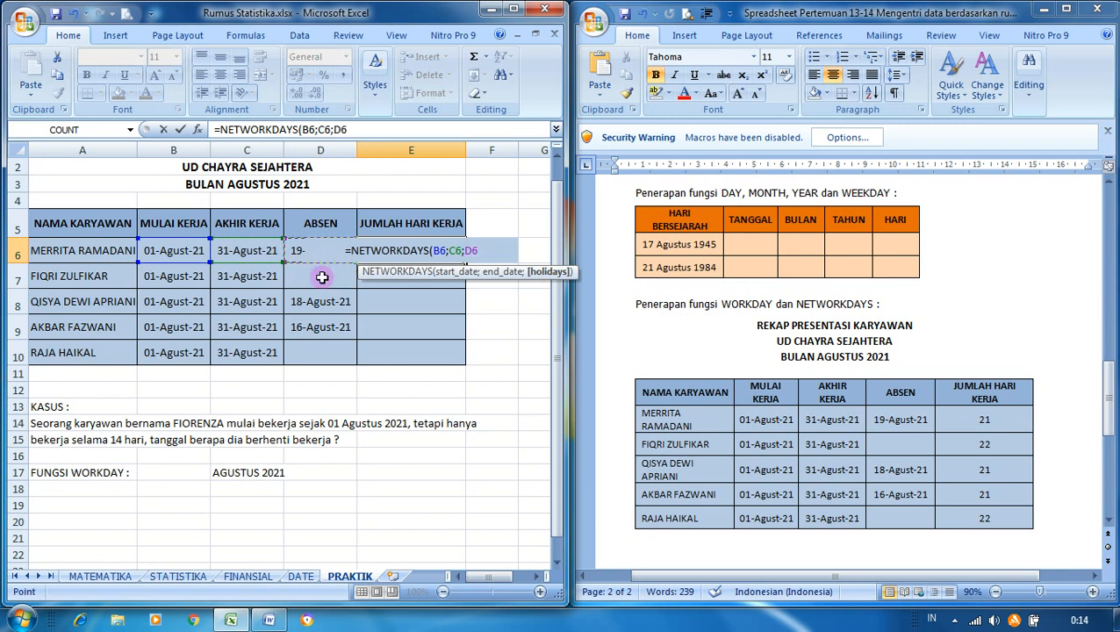
{"action": "type", "text": ")"}
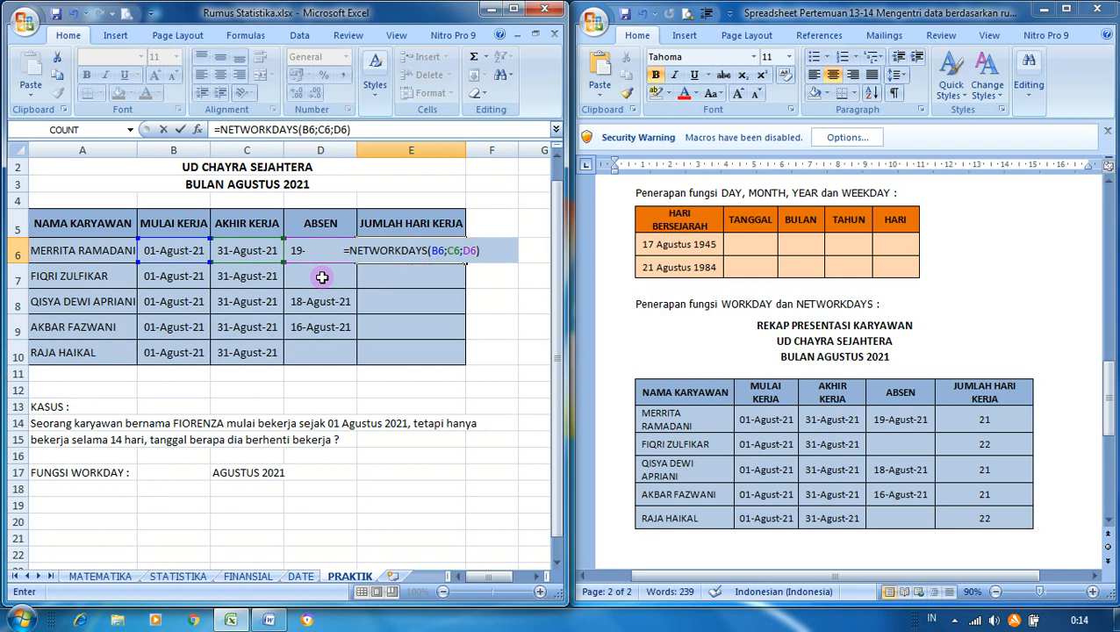
{"action": "key", "text": "Return"}
Step: Fill the NETWORKDAYS formula from E6 down to E10 for the remaining employees
{"action": "key", "text": "Up"}
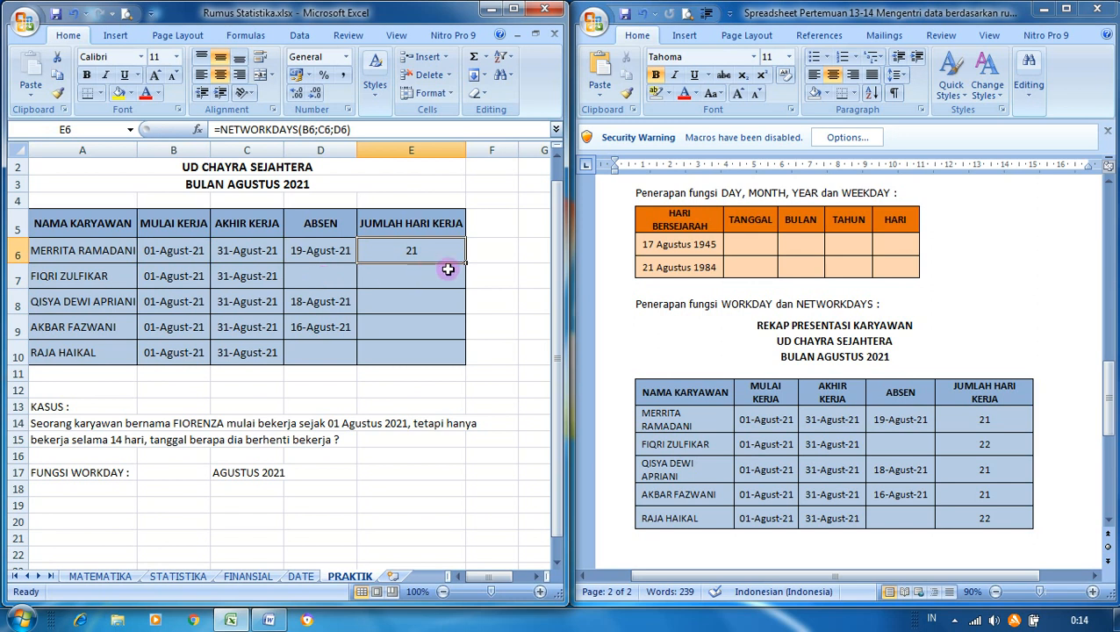
{"action": "left_click_drag", "start_coordinate": [467, 263], "coordinate": [457, 369]}
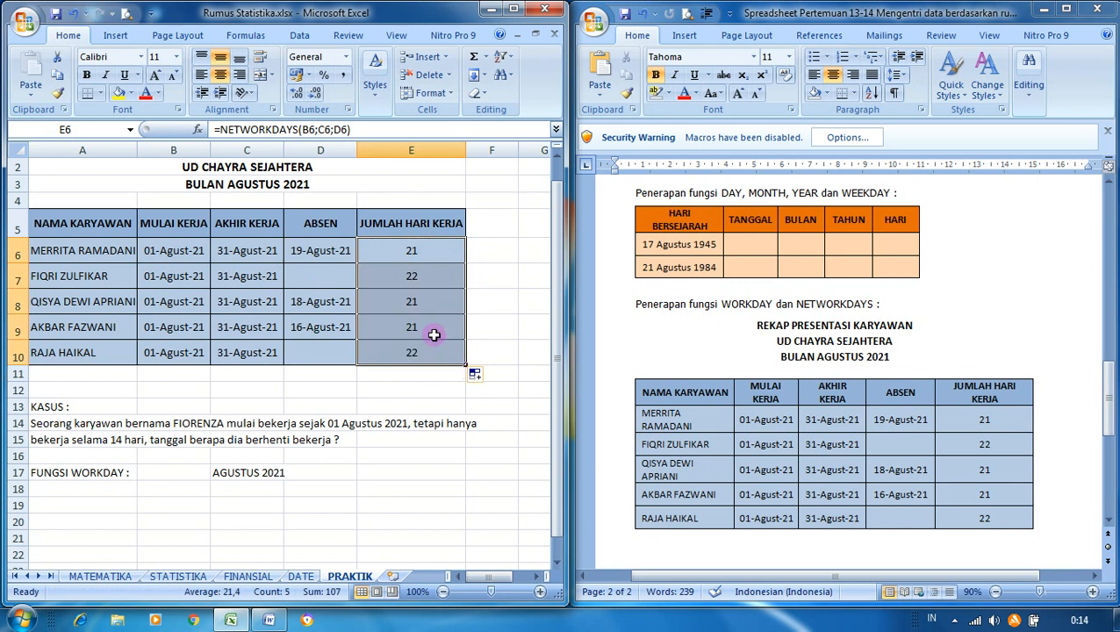
{"action": "left_click", "coordinate": [444, 343]}
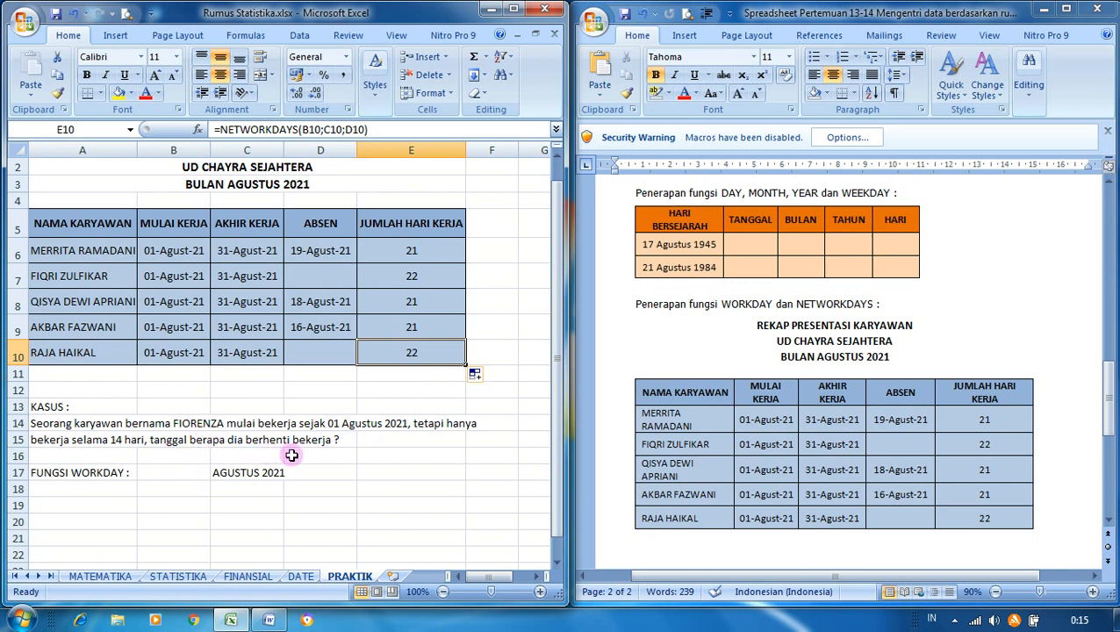
Step: Answer the KASUS question in B17 with the formula =WORKDAY(01/08/2021;14;0)
{"action": "left_click", "coordinate": [197, 471]}
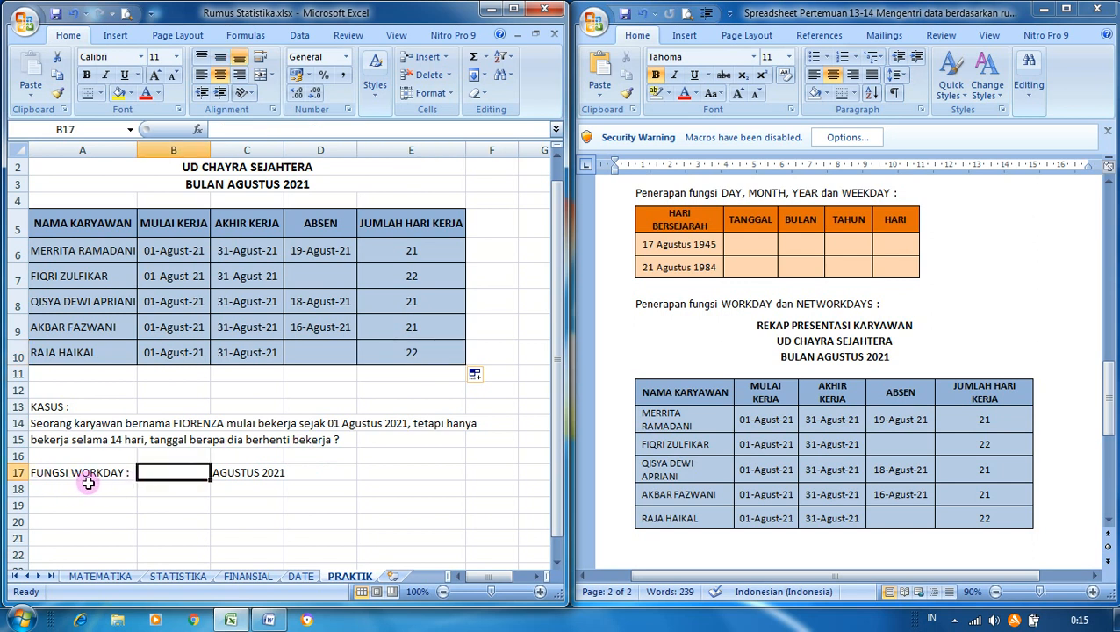
{"action": "type", "text": "="}
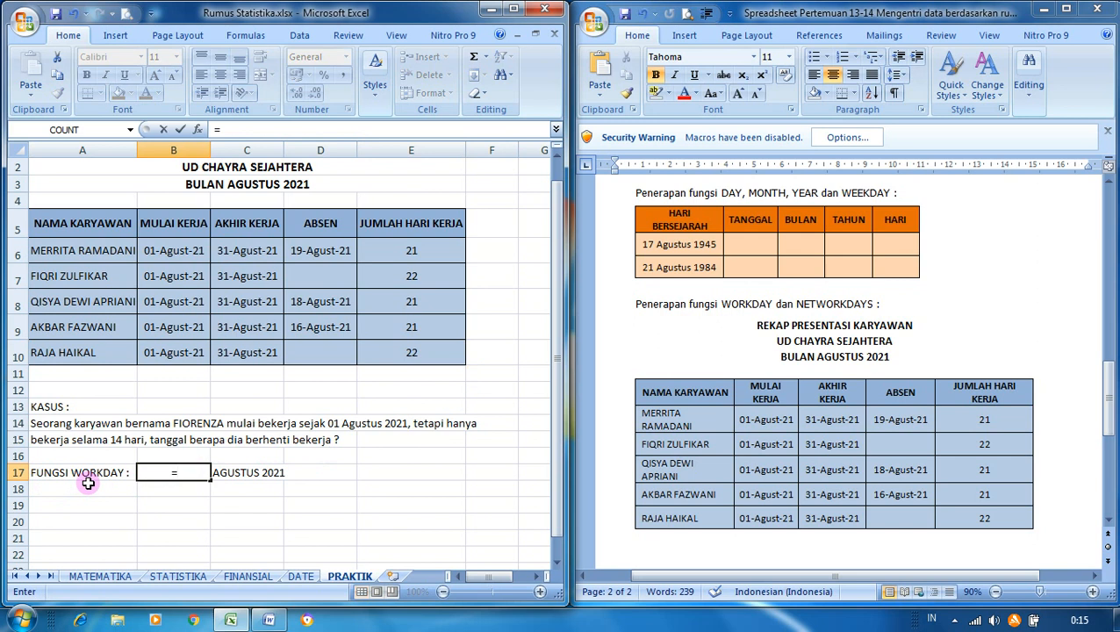
{"action": "type", "text": "WORK"}
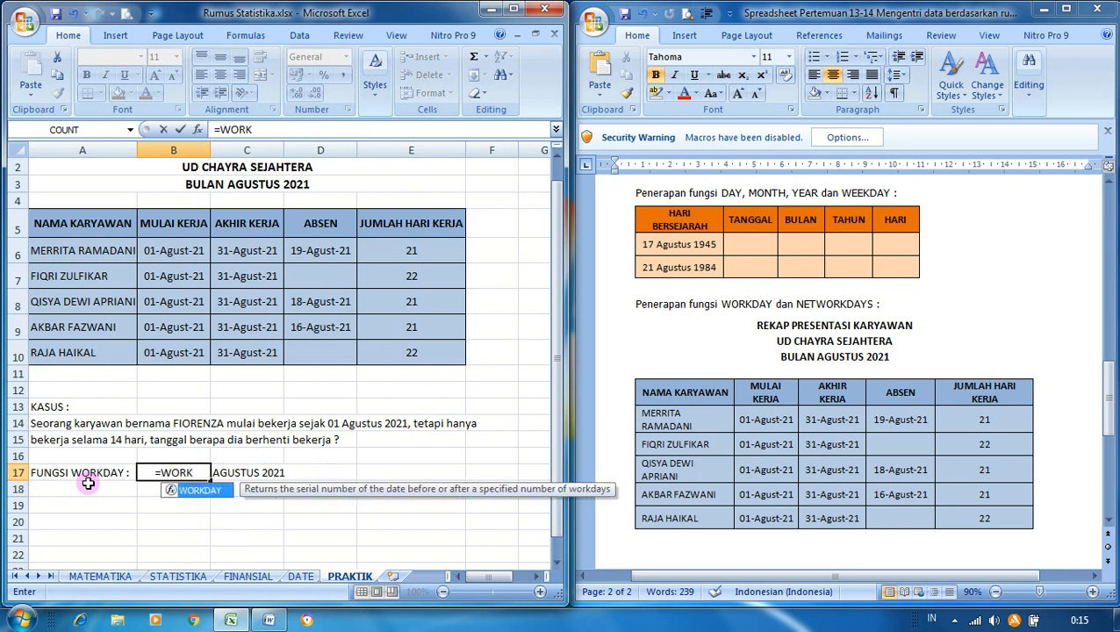
{"action": "type", "text": "DAY("}
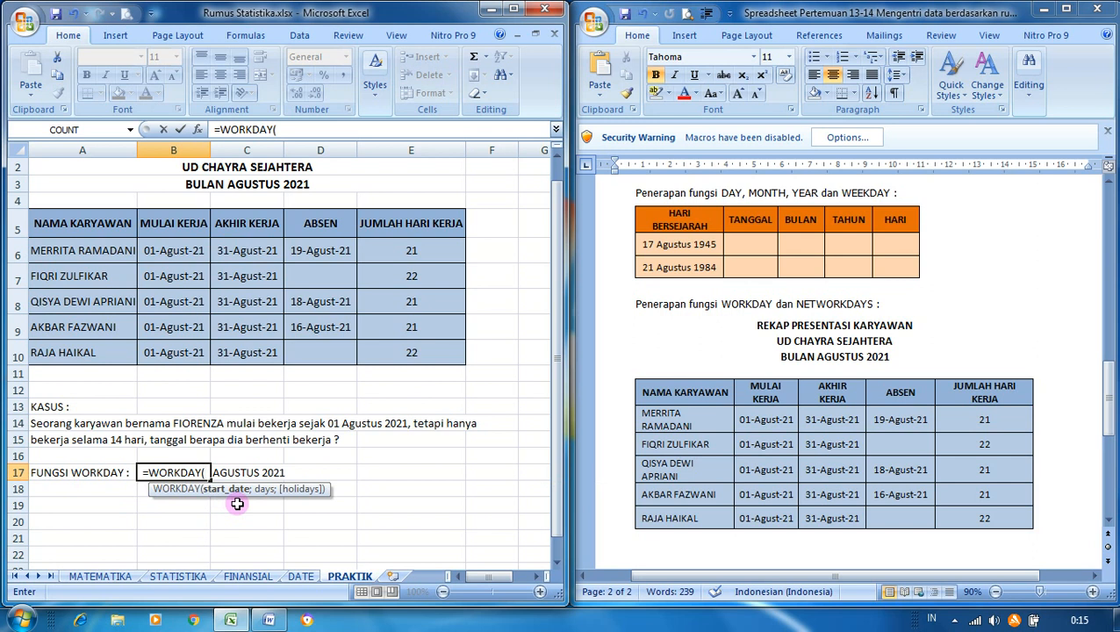
{"action": "type", "text": "01/"}
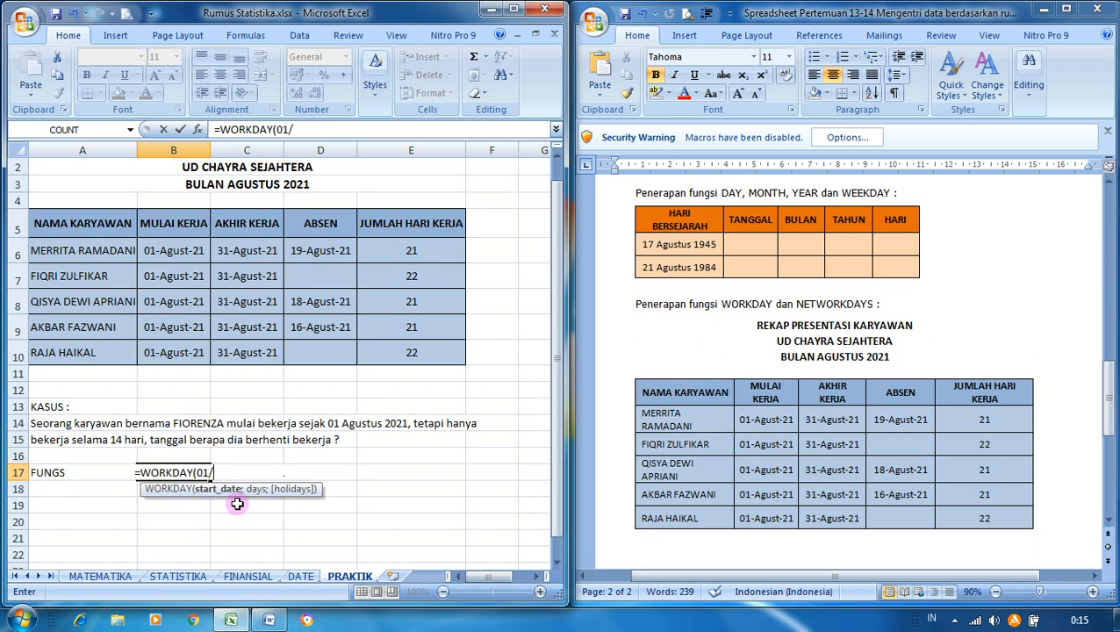
{"action": "type", "text": "08"}
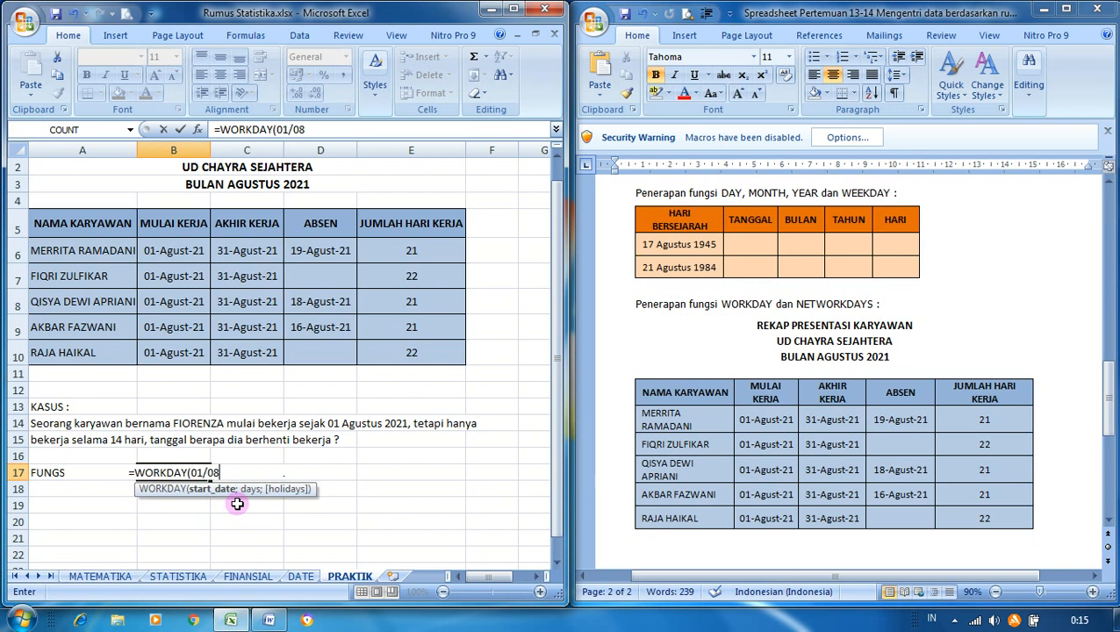
{"action": "type", "text": "/2021"}
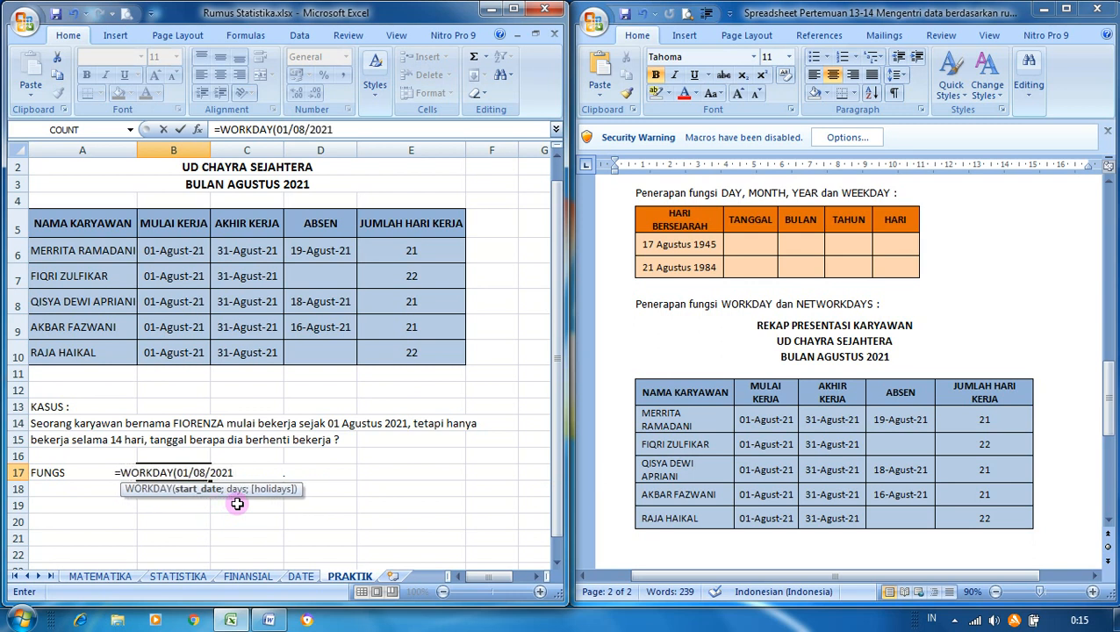
{"action": "type", "text": ";"}
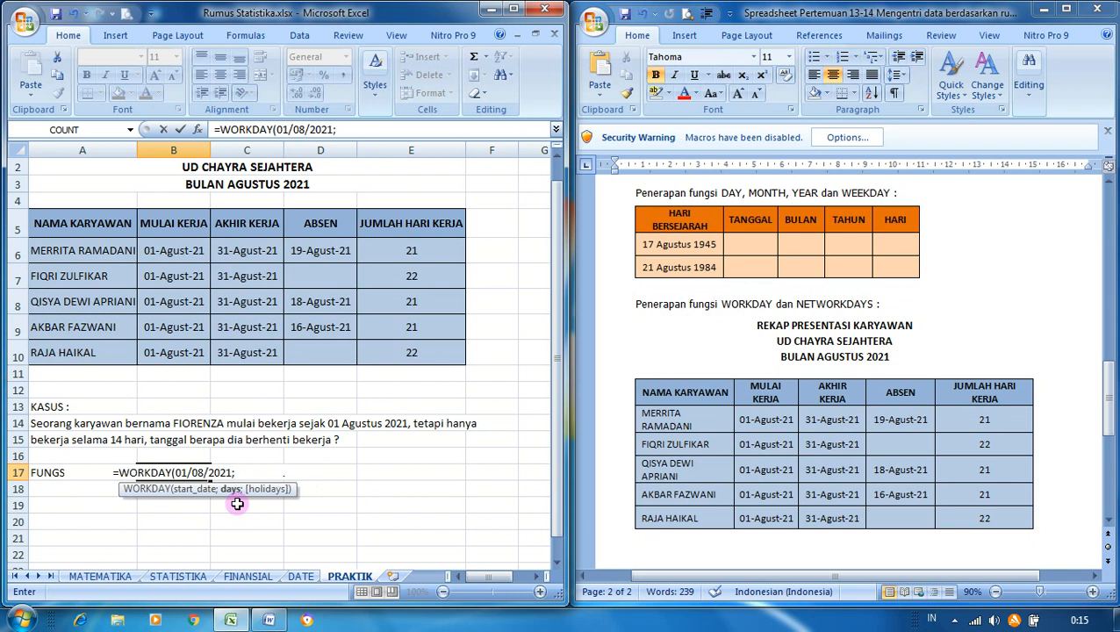
{"action": "type", "text": "14"}
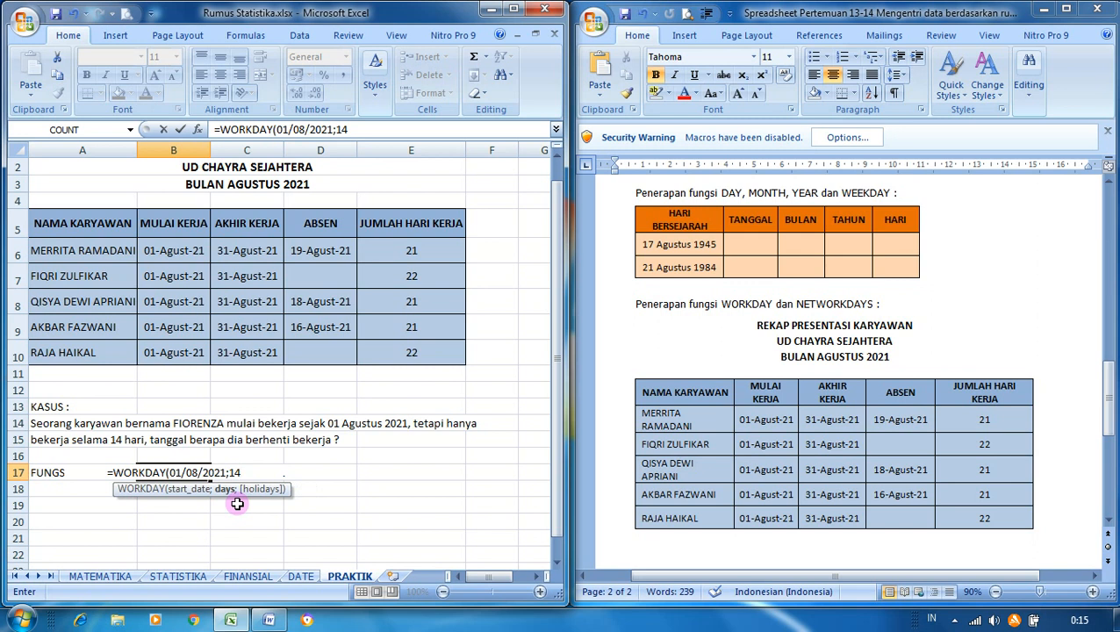
{"action": "type", "text": ";0"}
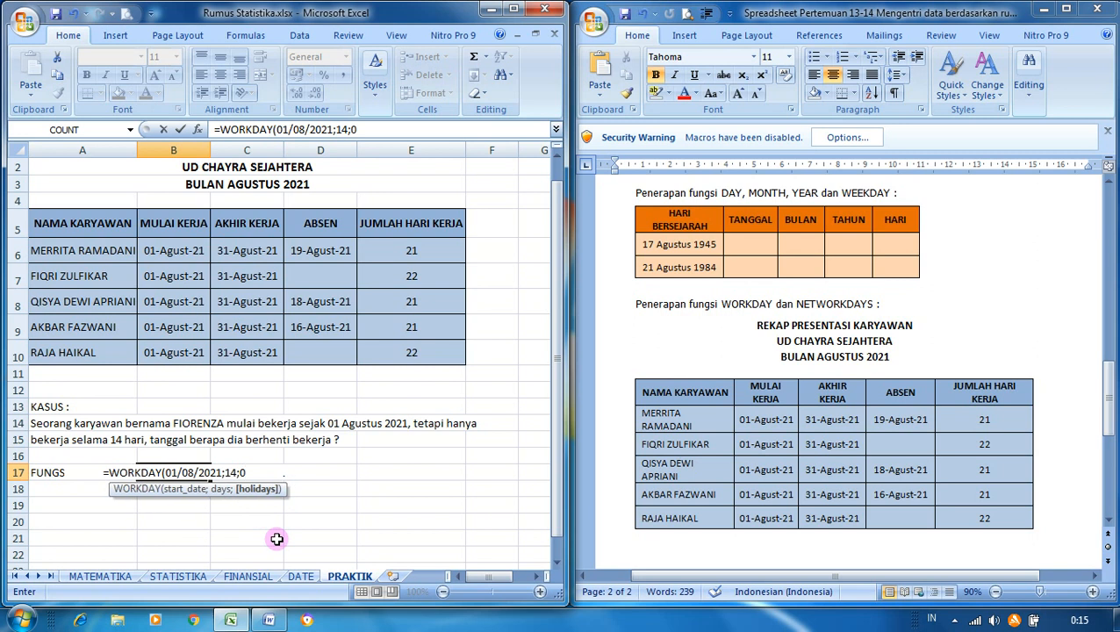
{"action": "type", "text": ")"}
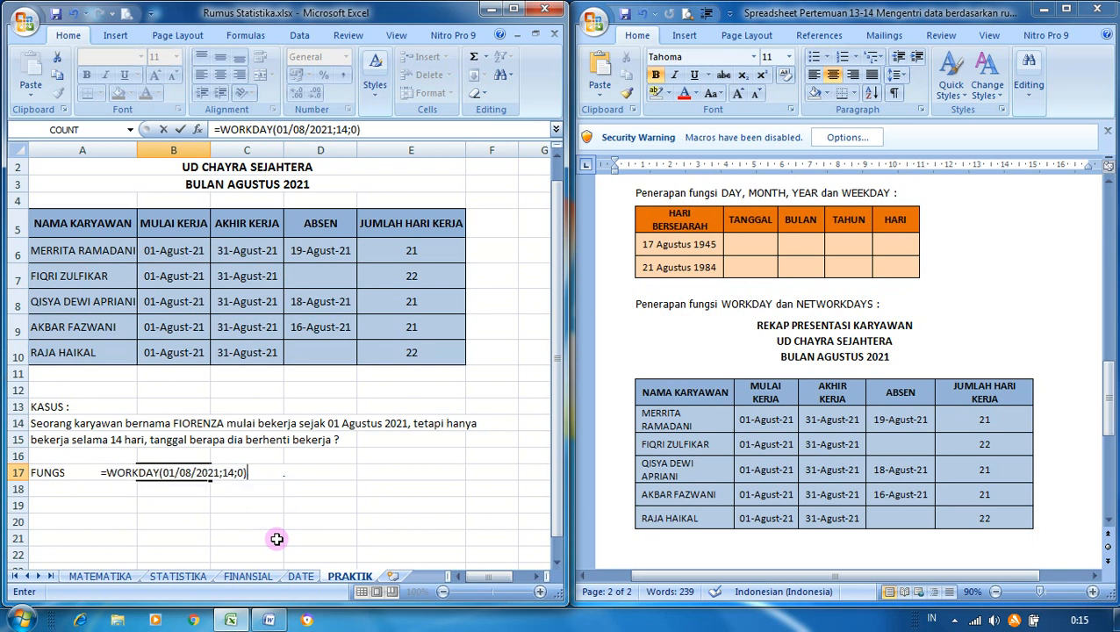
{"action": "key", "text": "ctrl+Return"}
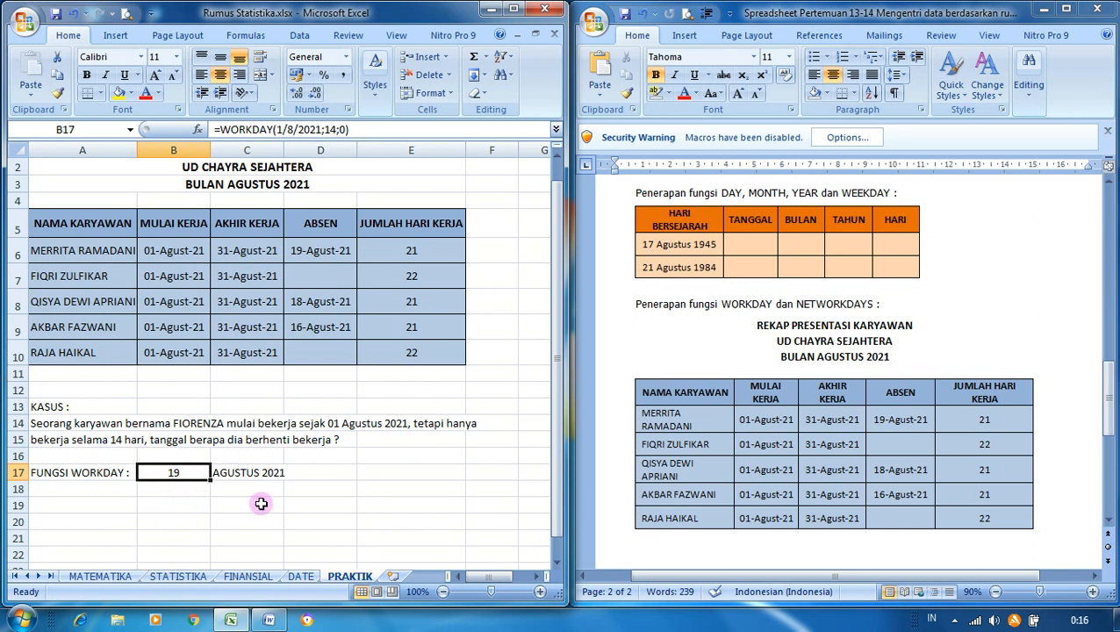
{"action": "left_click", "coordinate": [319, 492]}
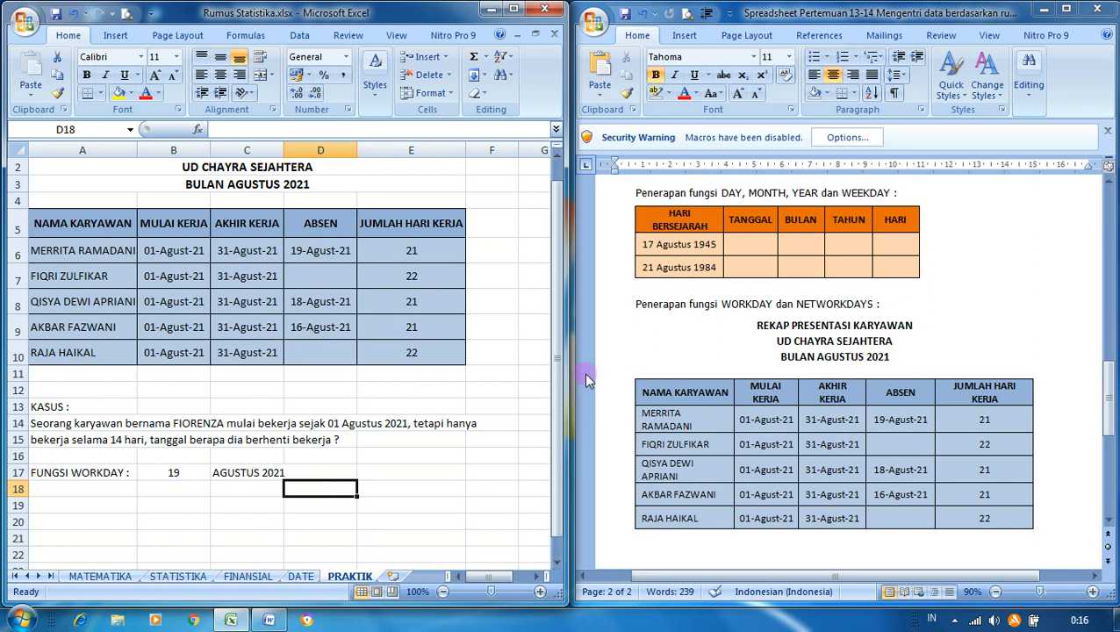
{"action": "left_click_drag", "start_coordinate": [558, 346], "coordinate": [558, 329]}
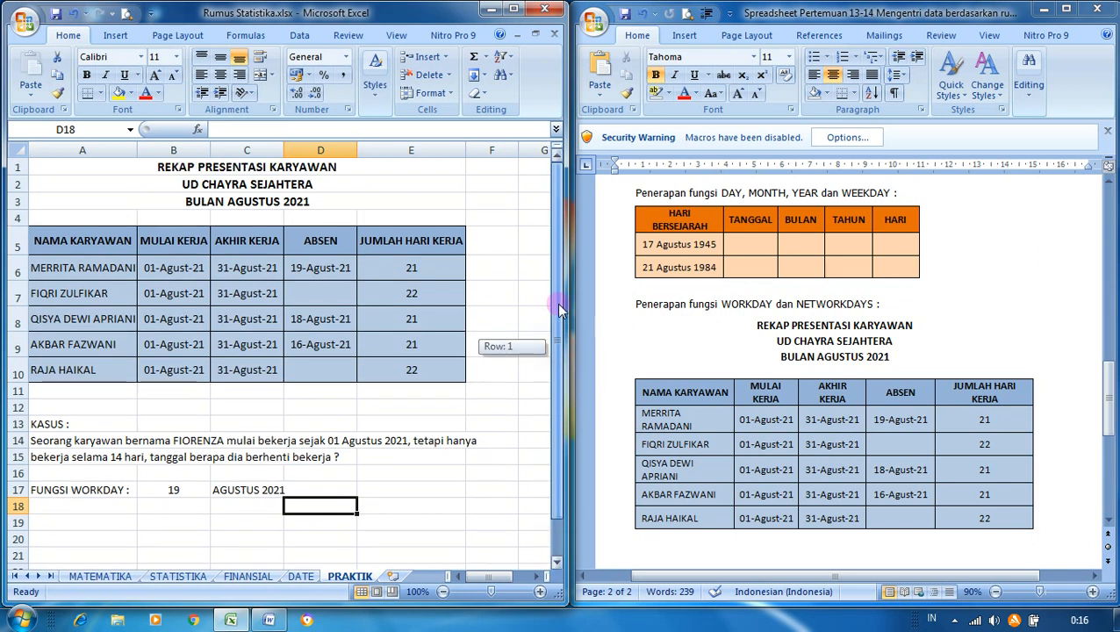
{"action": "left_click", "coordinate": [590, 626]}
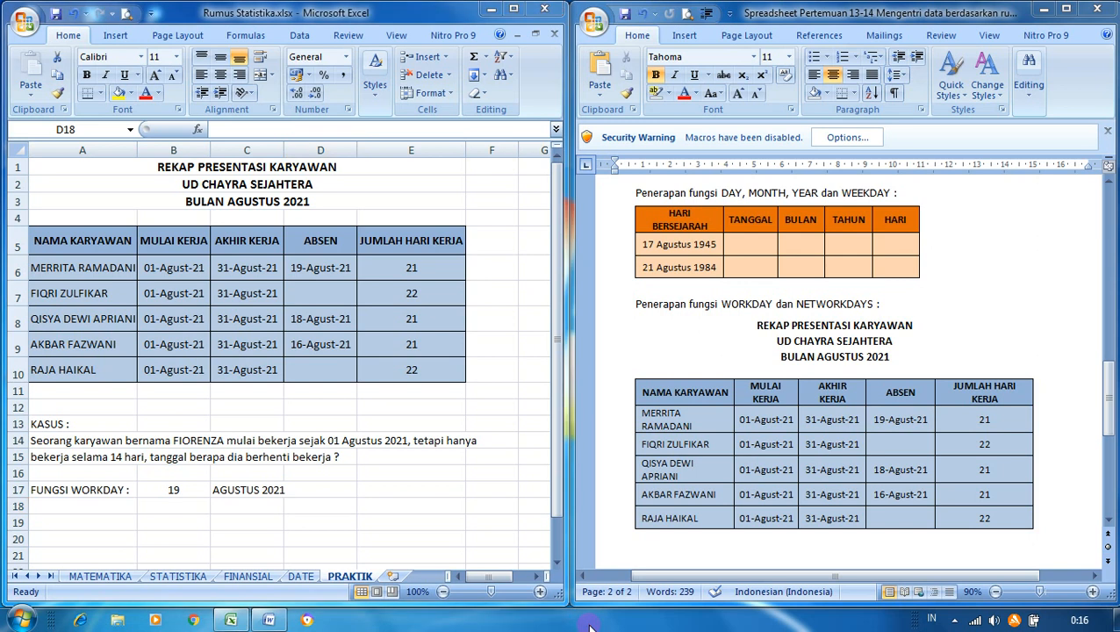